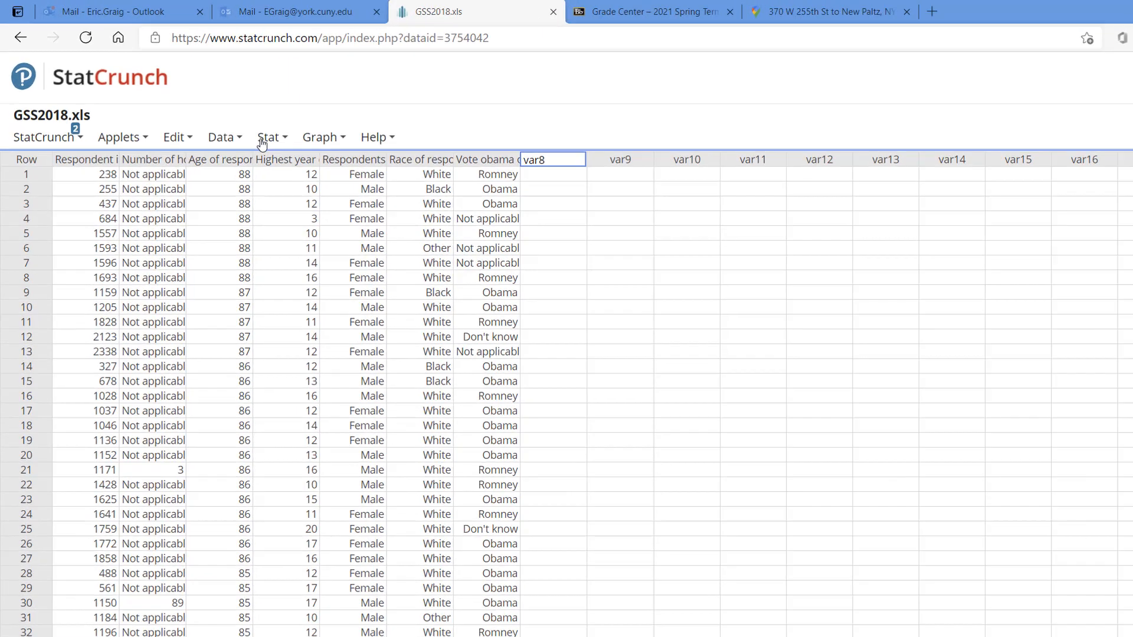
Compute the column summary statistics for Age of respondent, and close the results once read.
{"action": "left_click", "coordinate": [206, 105]}
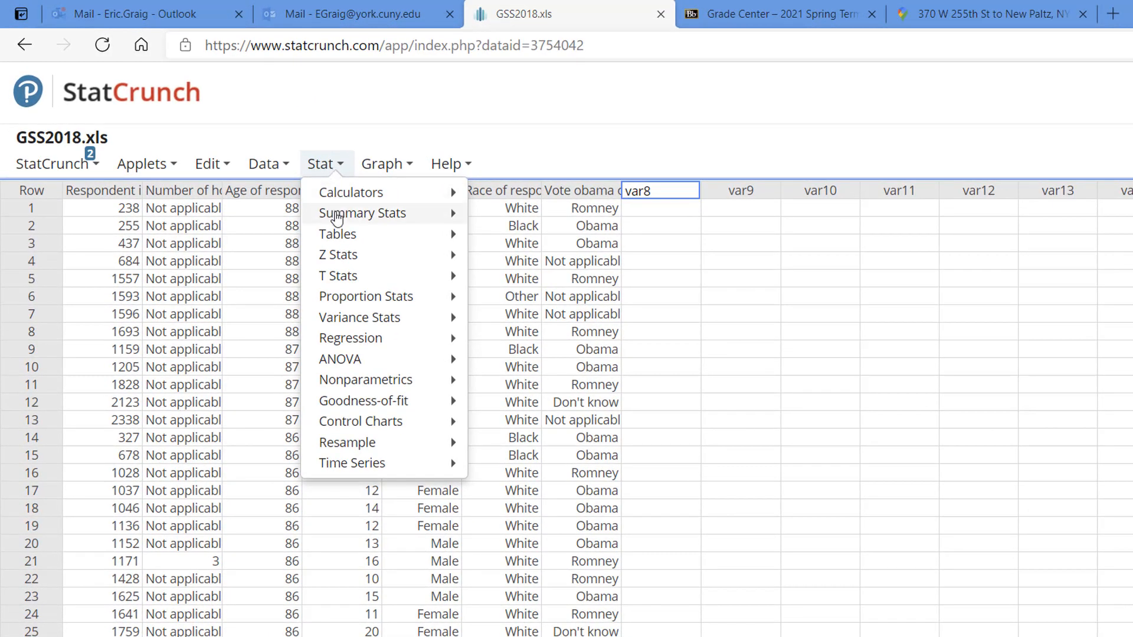
{"action": "mouse_move", "coordinate": [334, 215]}
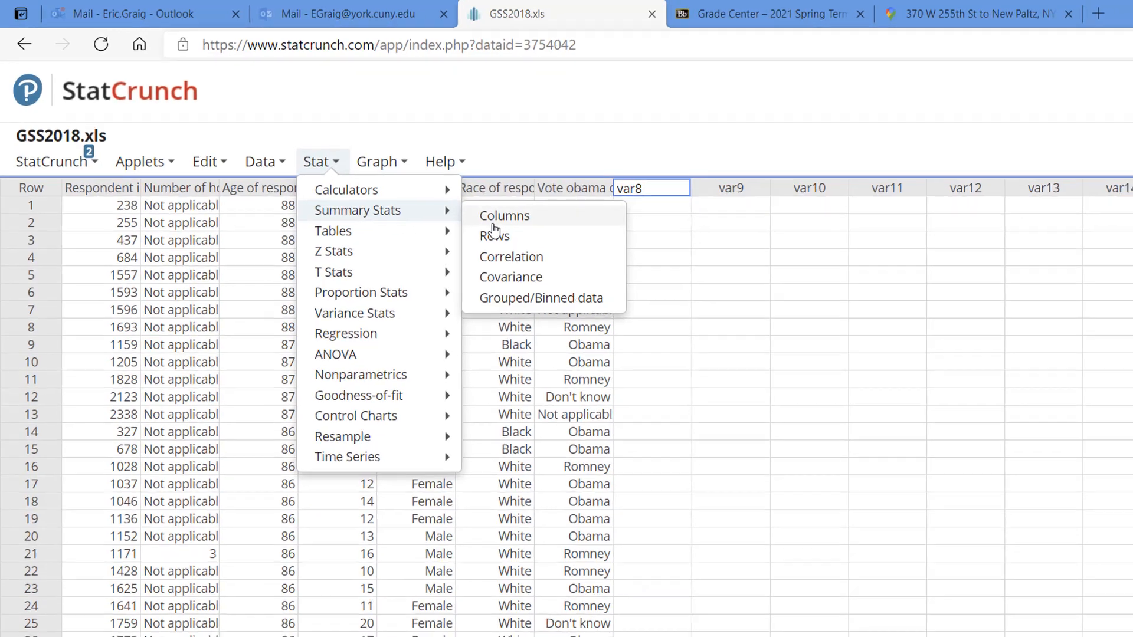
{"action": "left_click", "coordinate": [480, 220]}
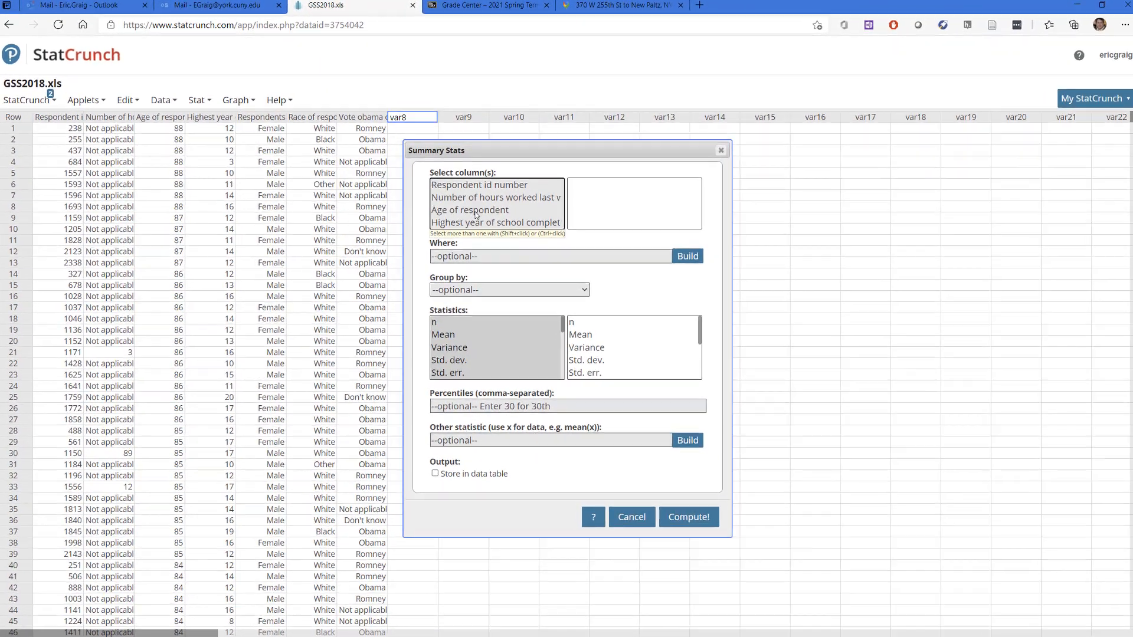
{"action": "left_click", "coordinate": [473, 212]}
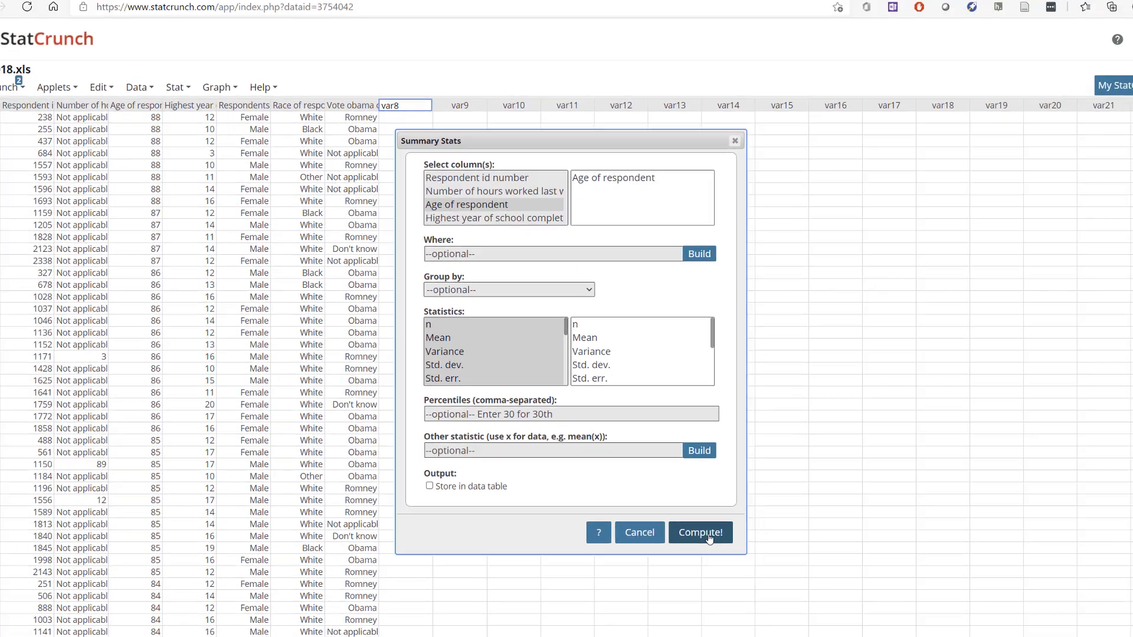
{"action": "left_click", "coordinate": [761, 599]}
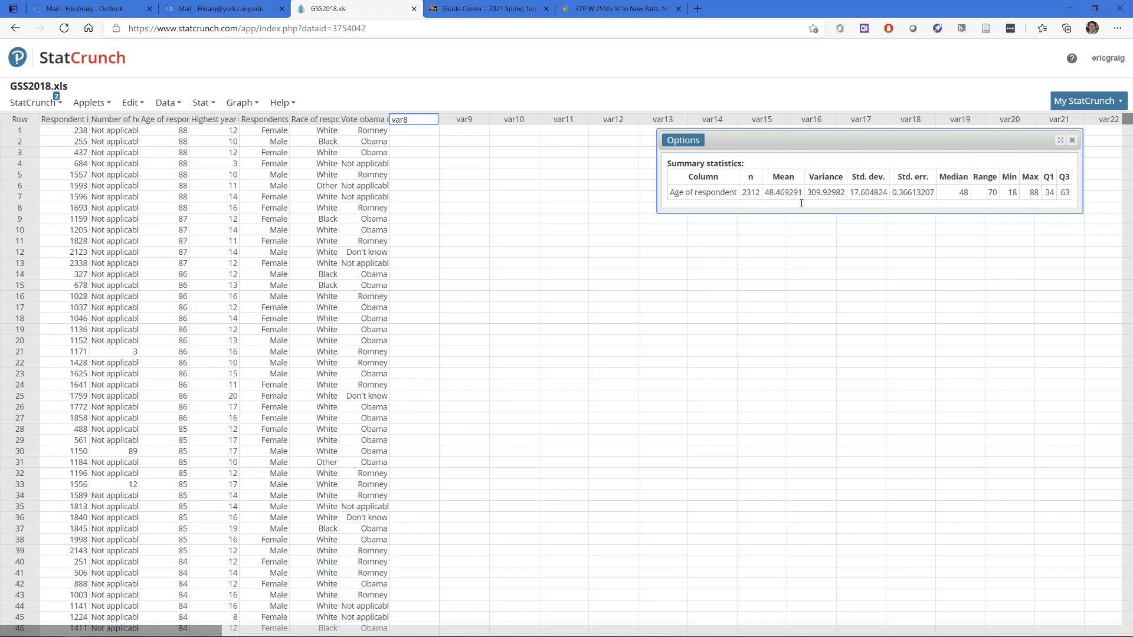
{"action": "left_click", "coordinate": [1071, 141]}
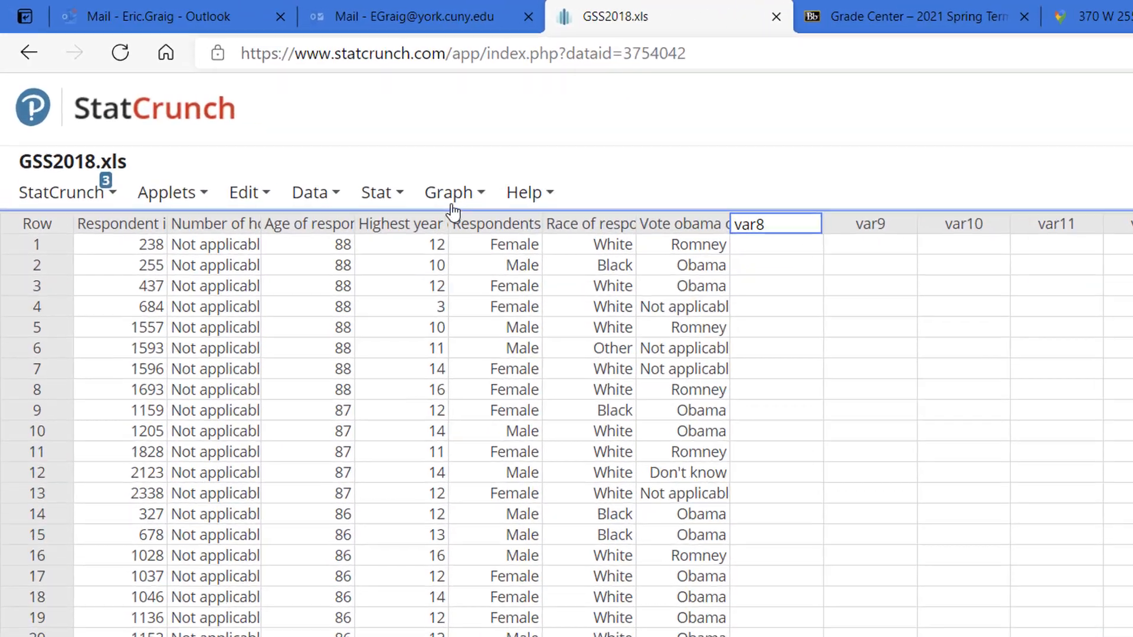
Draw 100 samples of size 100 from Age of respondent, split across columns, and close the output list.
{"action": "left_click", "coordinate": [449, 206]}
{"action": "left_click", "coordinate": [331, 202]}
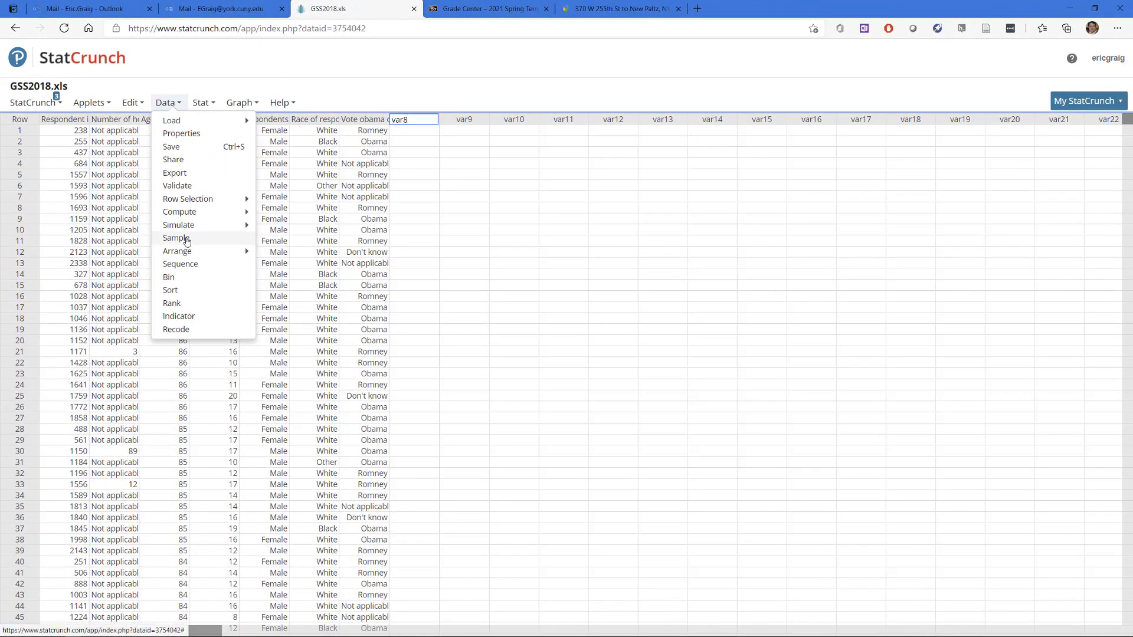
{"action": "left_click", "coordinate": [176, 238]}
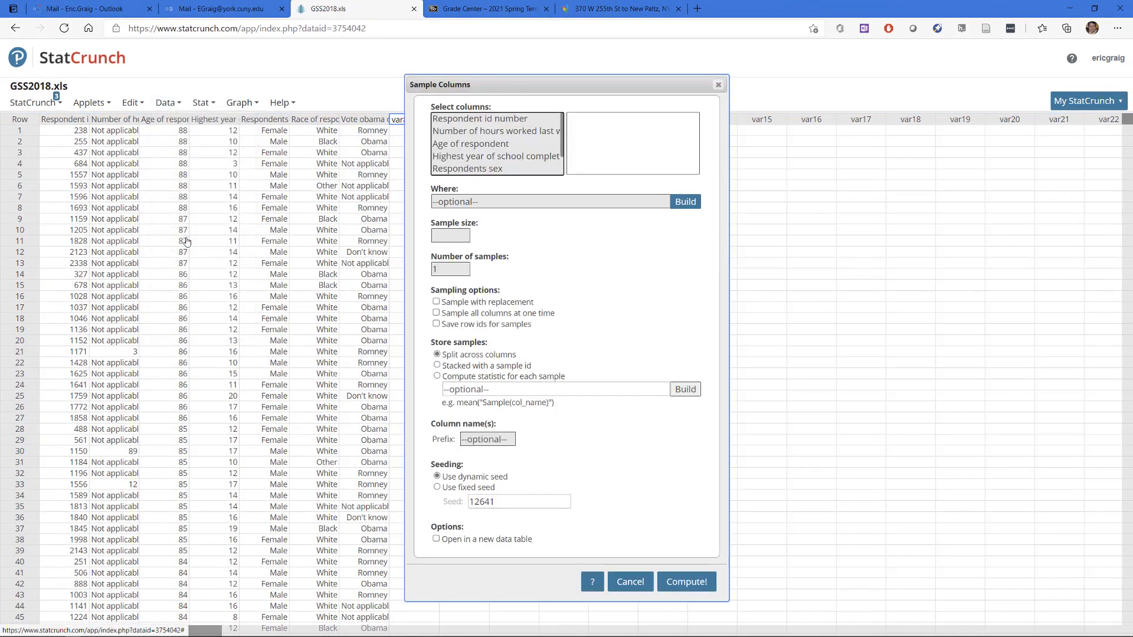
{"action": "left_click", "coordinate": [463, 150]}
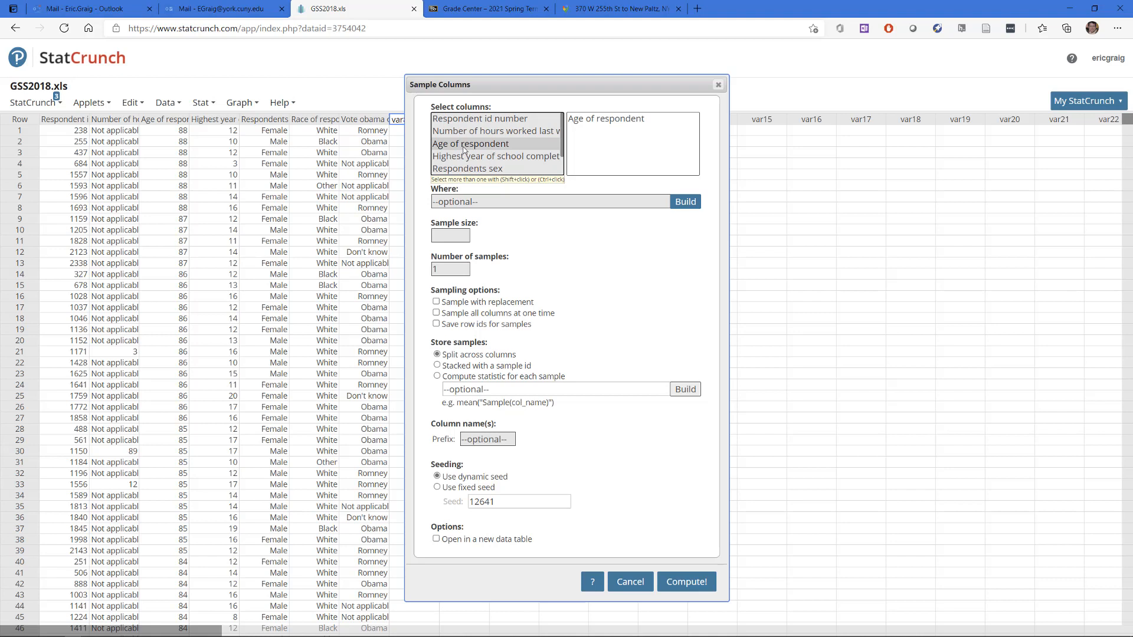
{"action": "left_click", "coordinate": [445, 234]}
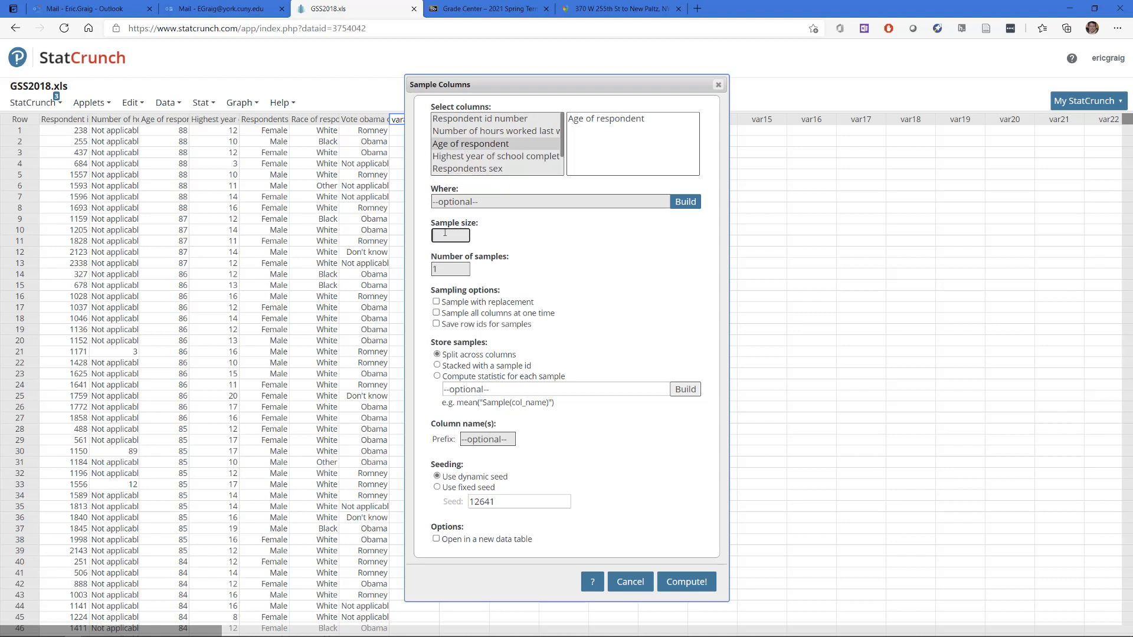
{"action": "type", "text": "100"}
{"action": "left_click", "coordinate": [449, 264]}
{"action": "type", "text": "100"}
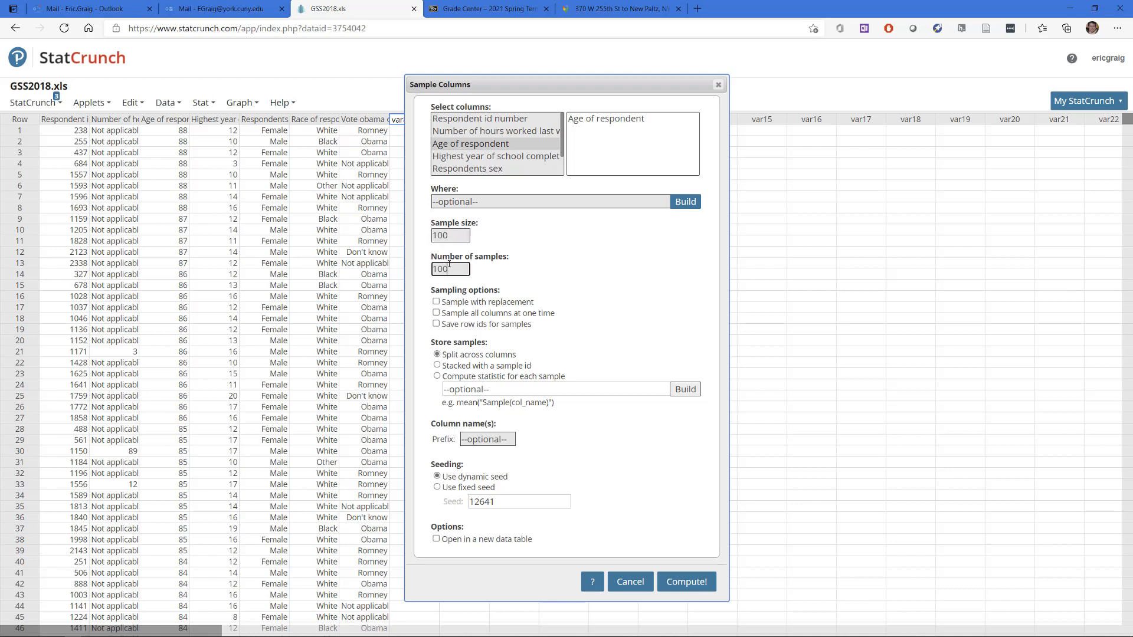
{"action": "left_click", "coordinate": [698, 583]}
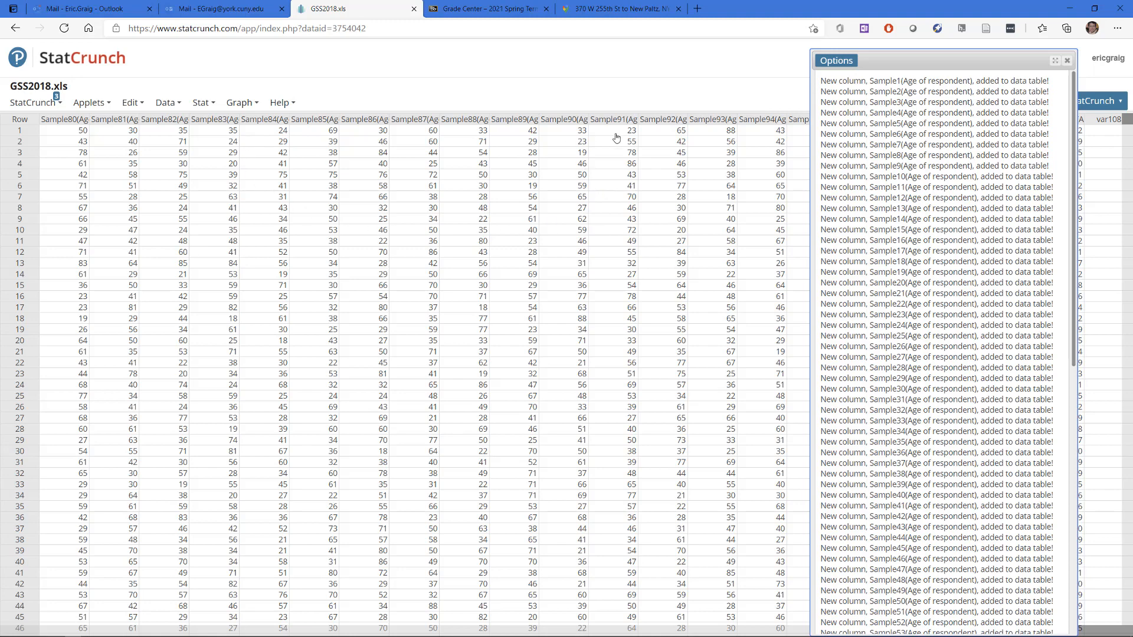
{"action": "left_click", "coordinate": [837, 61]}
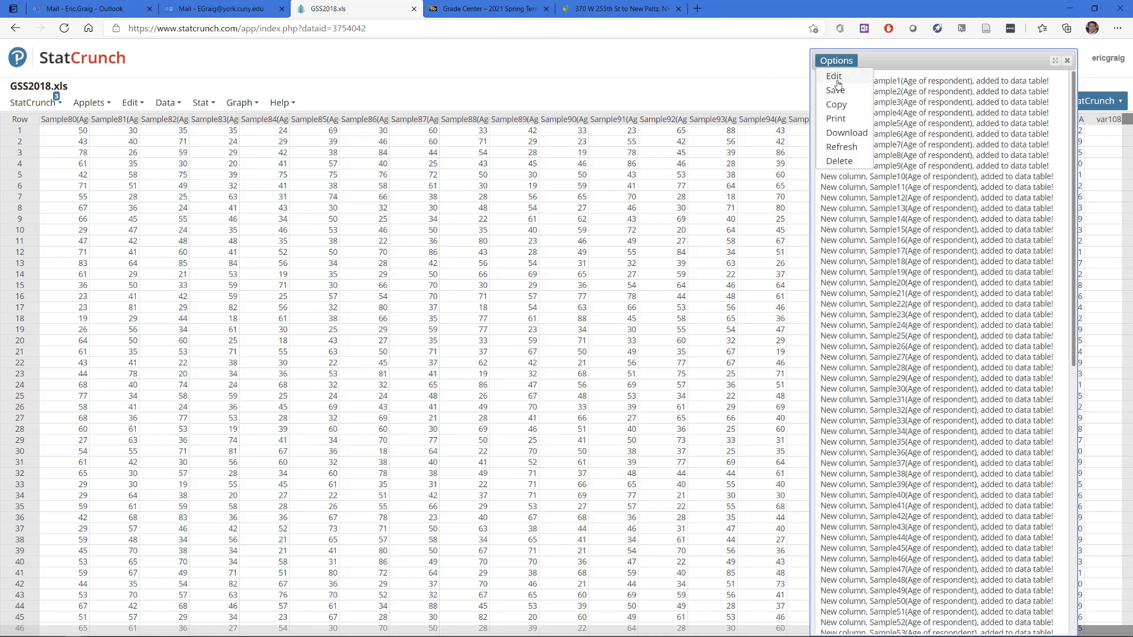
{"action": "left_click", "coordinate": [1067, 60]}
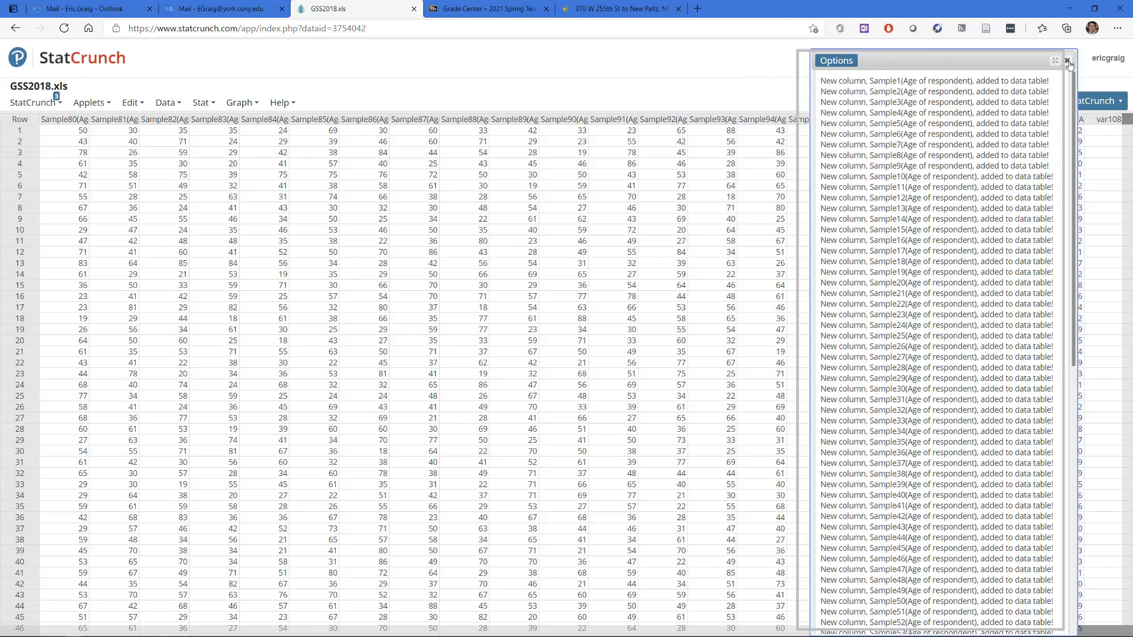
{"action": "left_click", "coordinate": [1067, 61]}
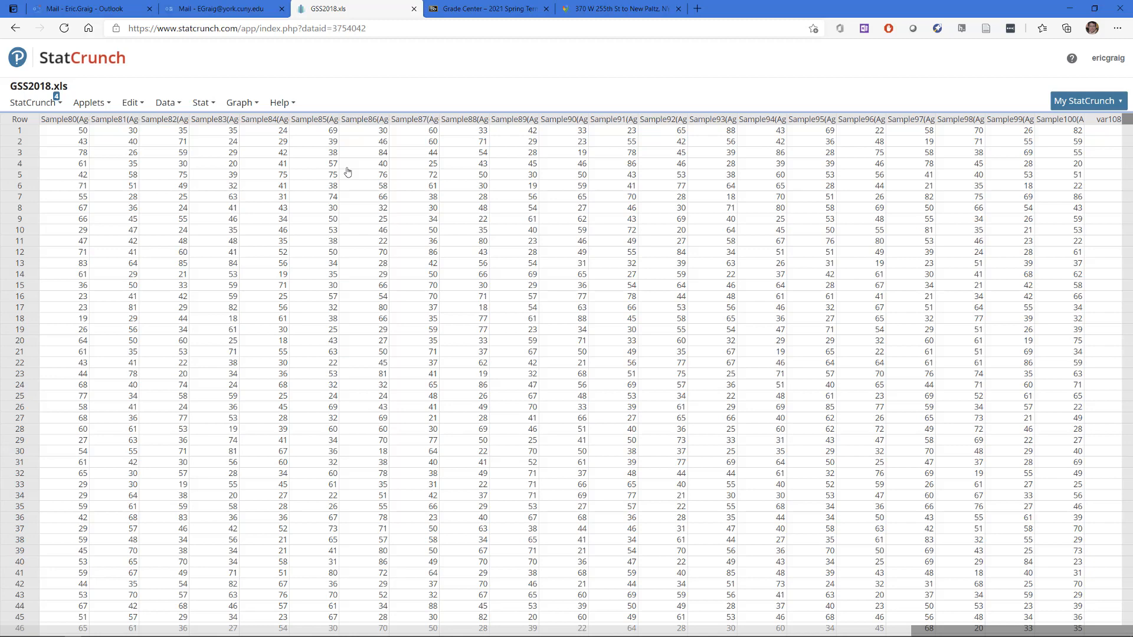
Set up column summary statistics for all sample columns from Sample1 through Sample100 of Age of respondent.
{"action": "left_click", "coordinate": [211, 104]}
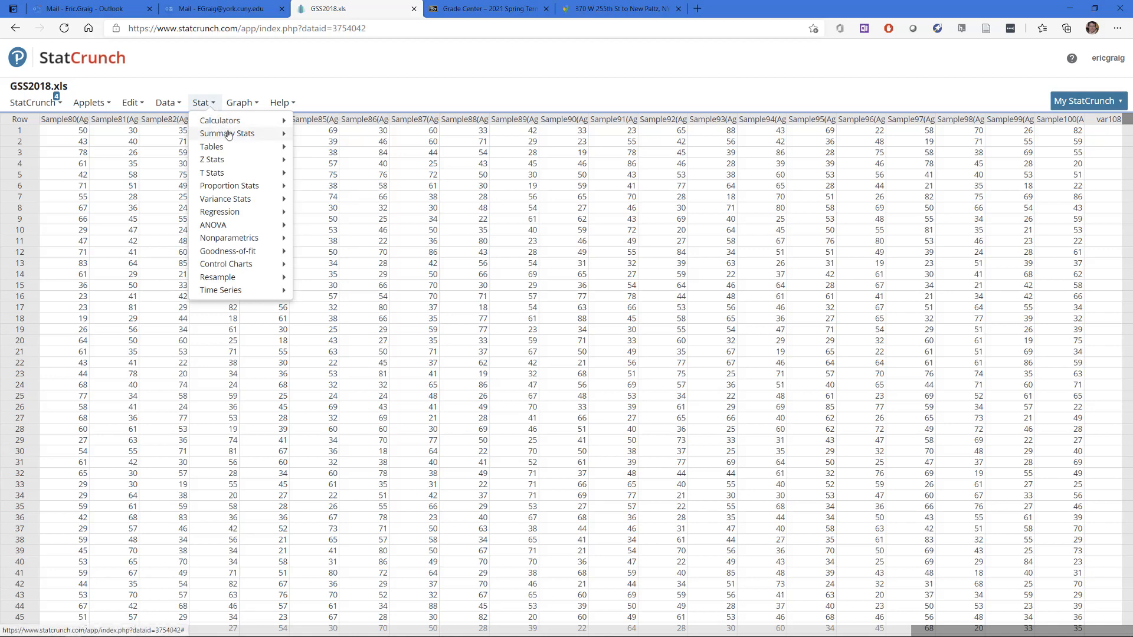
{"action": "mouse_move", "coordinate": [228, 135]}
{"action": "left_click", "coordinate": [318, 139]}
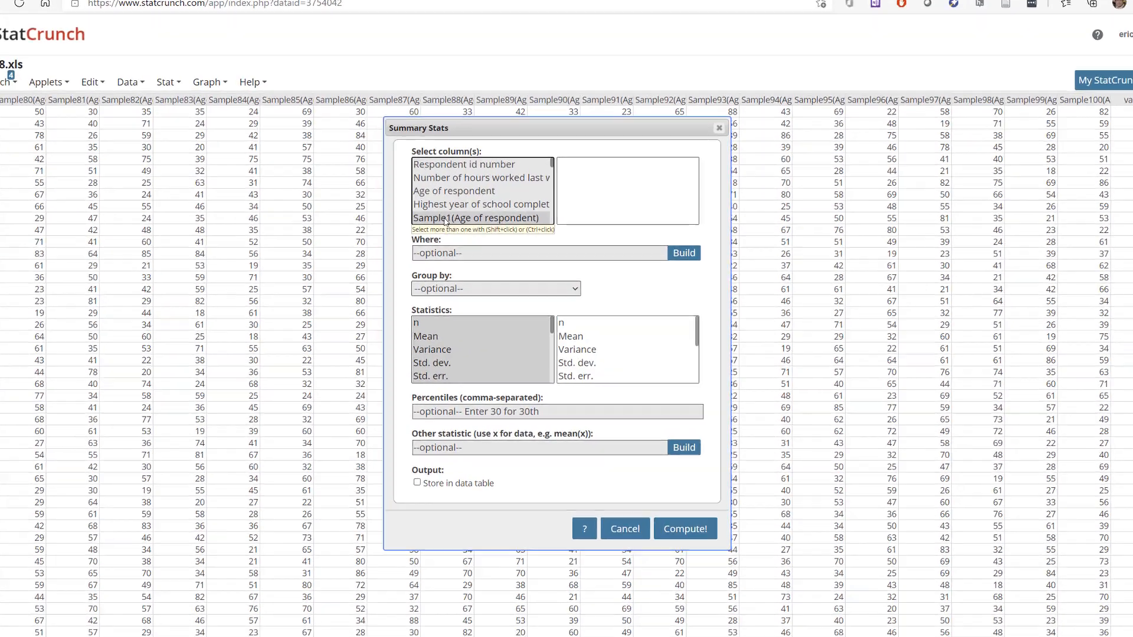
{"action": "left_click", "coordinate": [462, 230]}
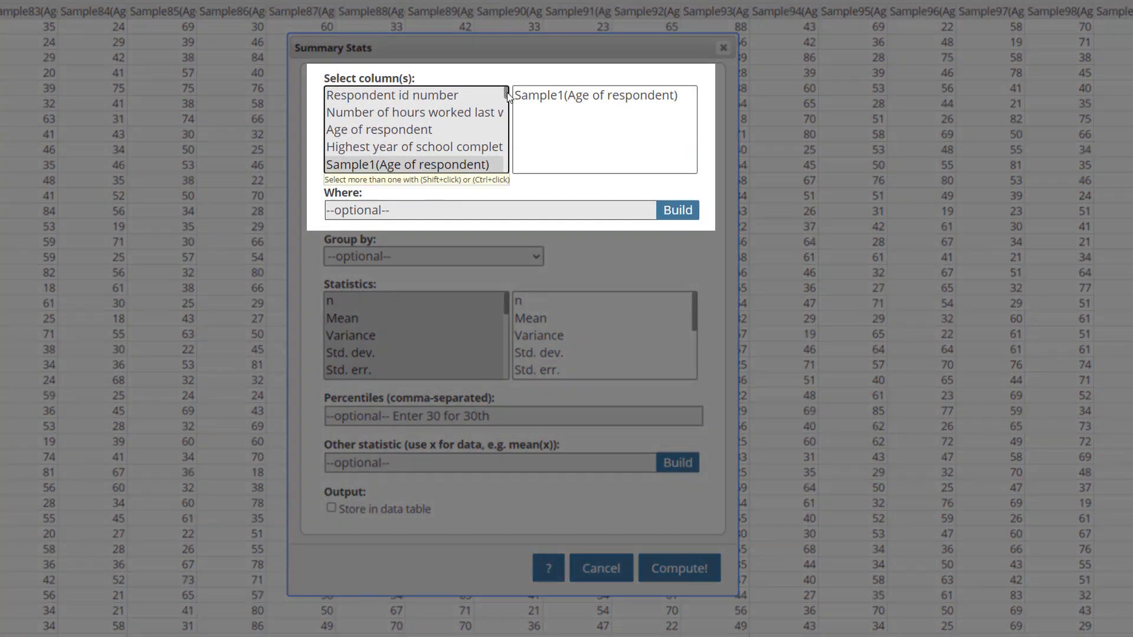
{"action": "left_click_drag", "start_coordinate": [506, 95], "coordinate": [506, 166]}
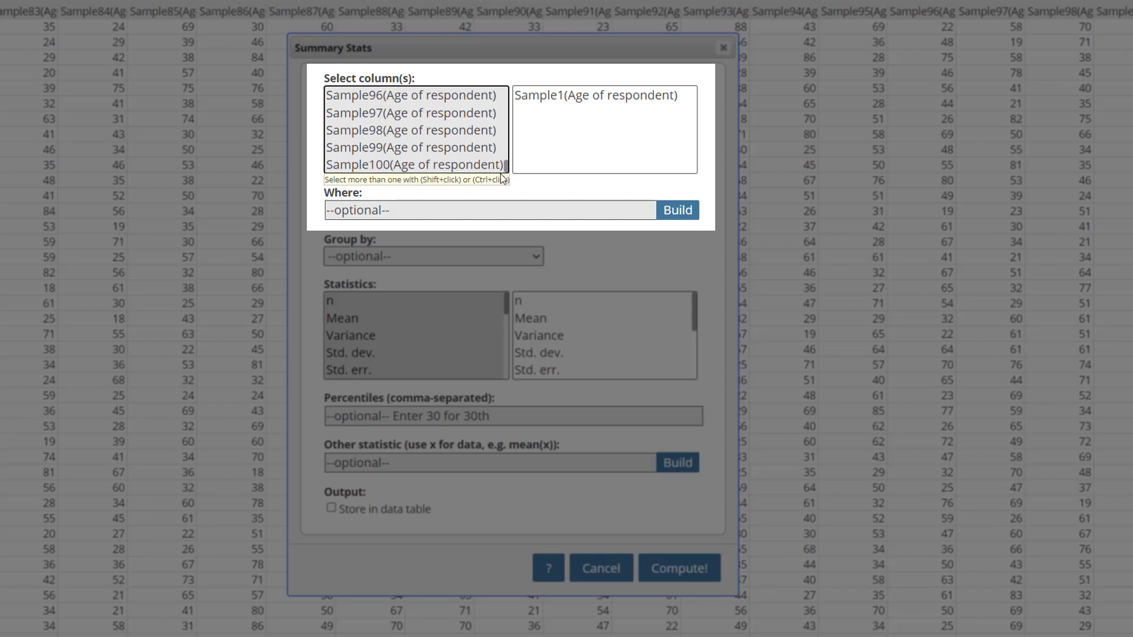
{"action": "left_click", "coordinate": [484, 165], "text": "shift"}
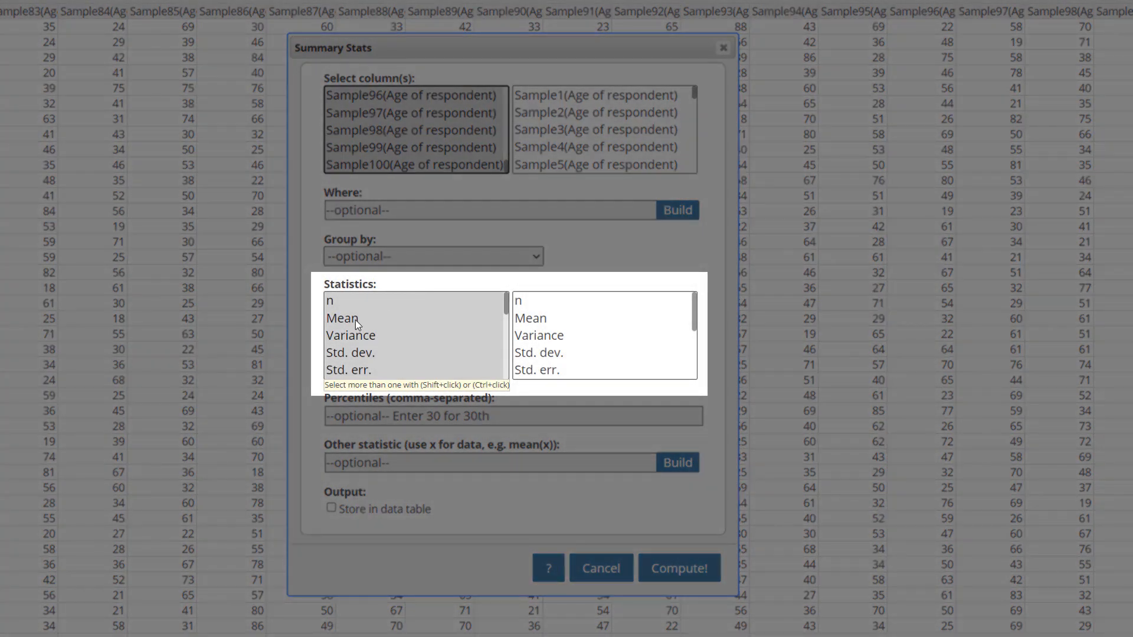
Limit the statistics to Mean and Std. err., compute them, and move the results window over the middle of the data table.
{"action": "left_click", "coordinate": [355, 319]}
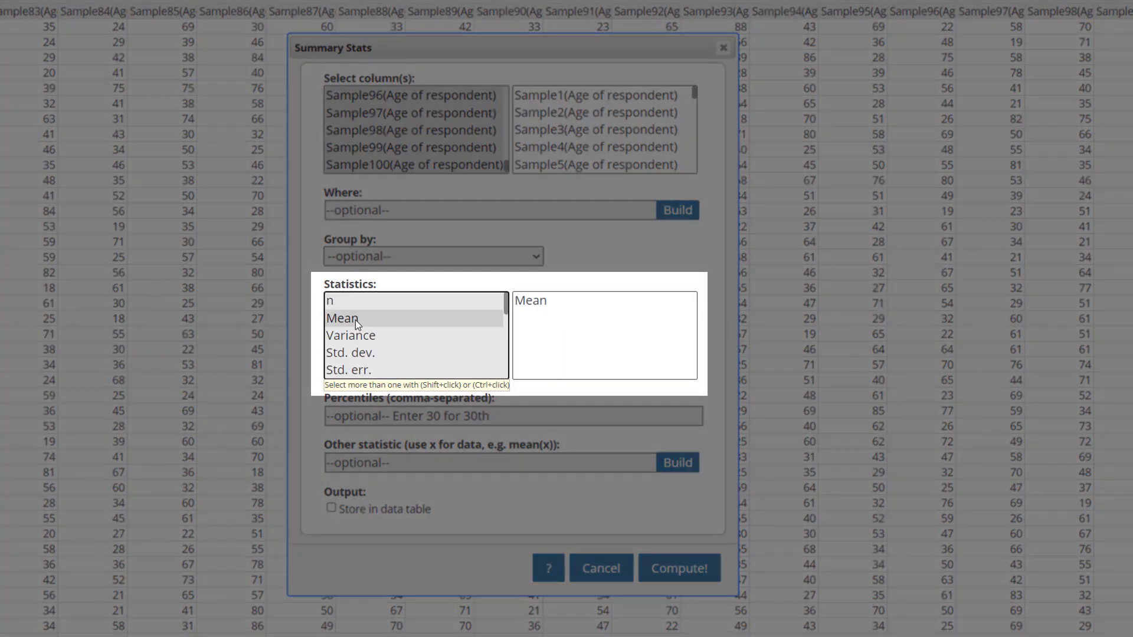
{"action": "left_click", "coordinate": [382, 370], "text": "ctrl"}
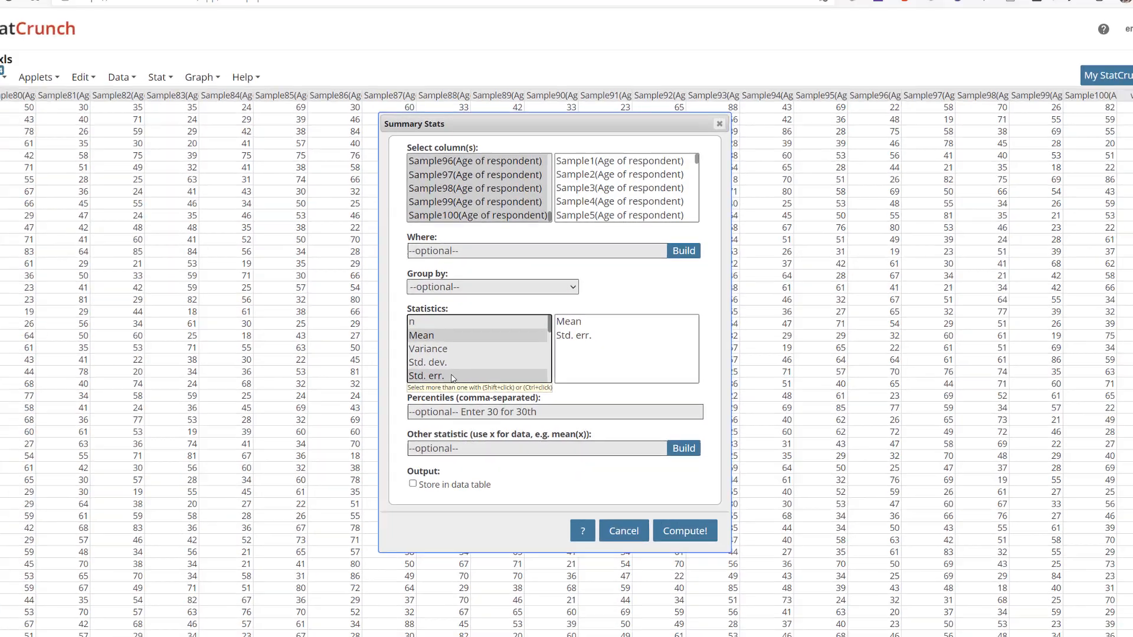
{"action": "left_click", "coordinate": [679, 568]}
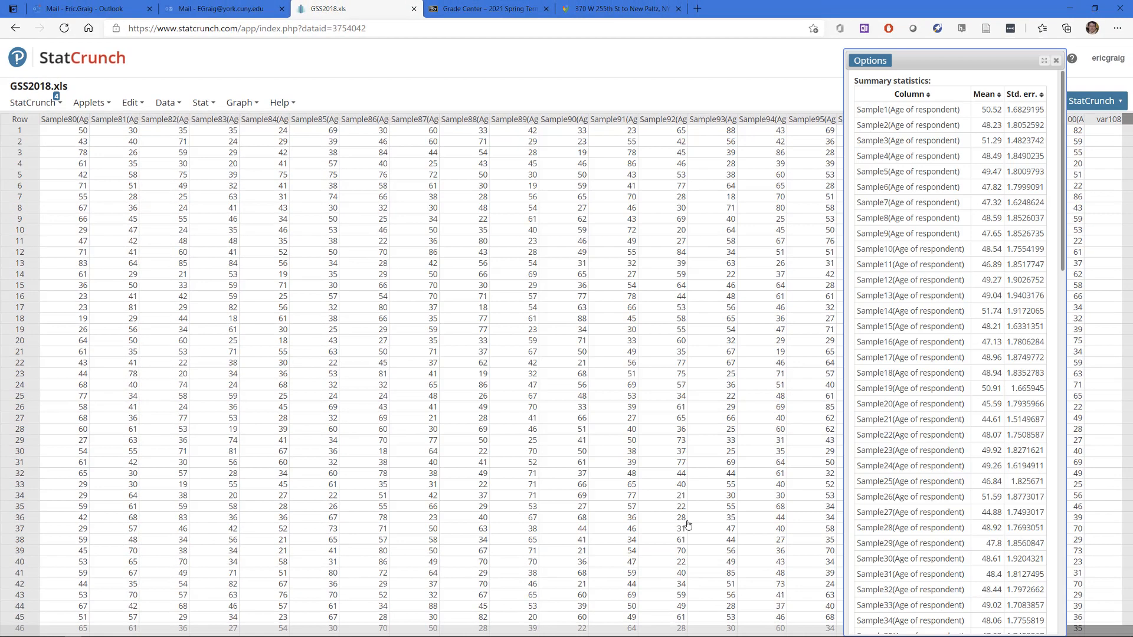
{"action": "left_click_drag", "start_coordinate": [943, 59], "coordinate": [542, 48]}
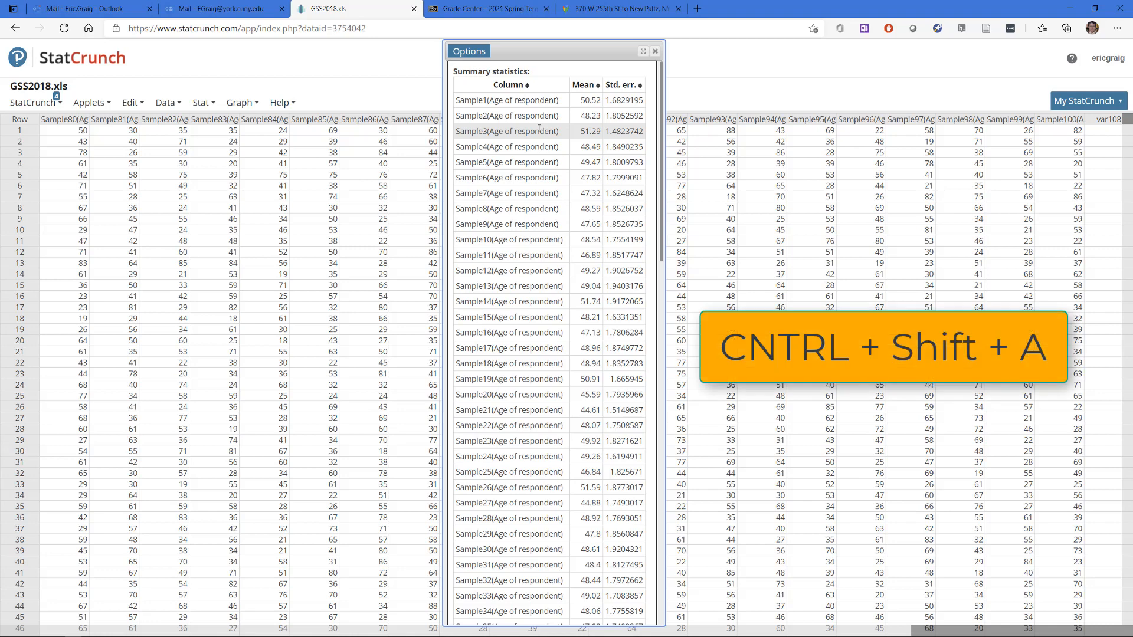
{"action": "key", "text": "ctrl+shift+a"}
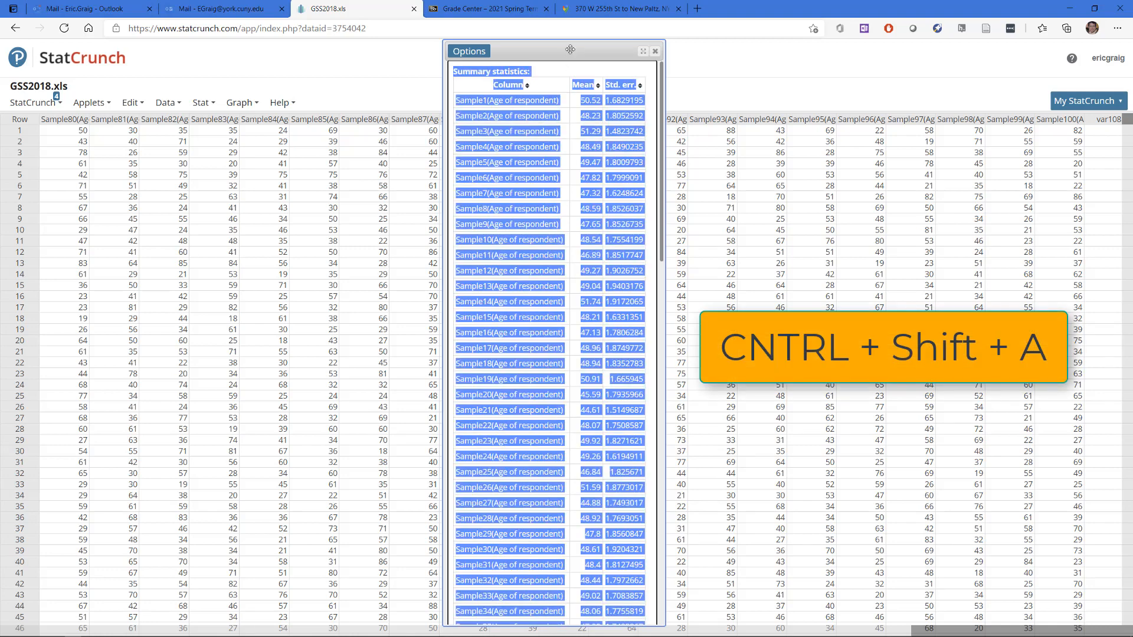
{"action": "left_click", "coordinate": [567, 72]}
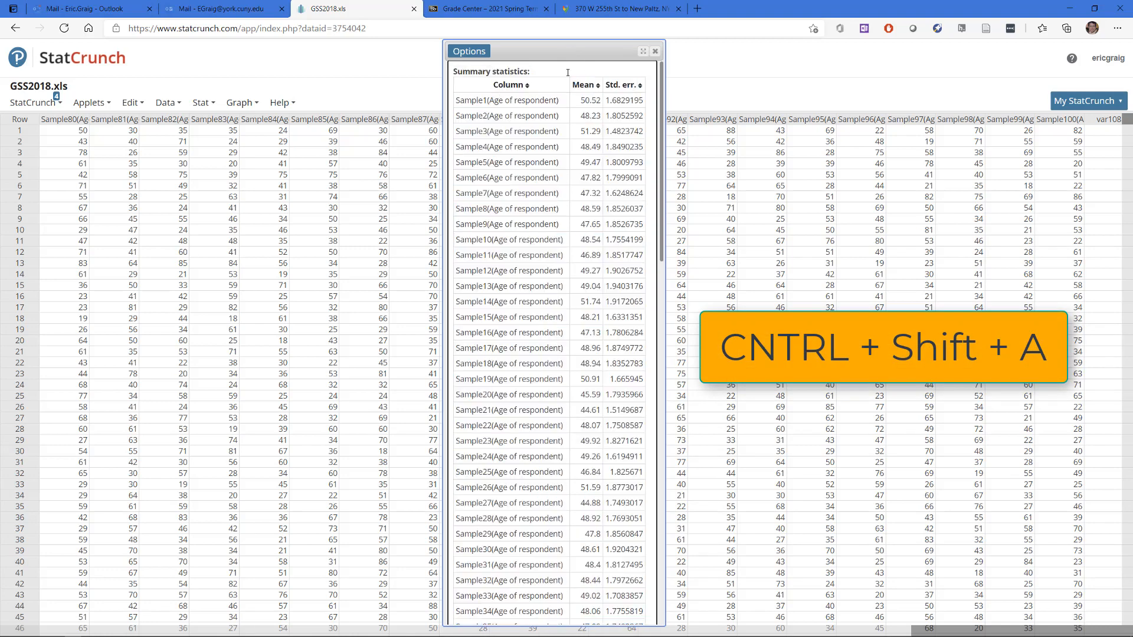
{"action": "left_click", "coordinate": [469, 52]}
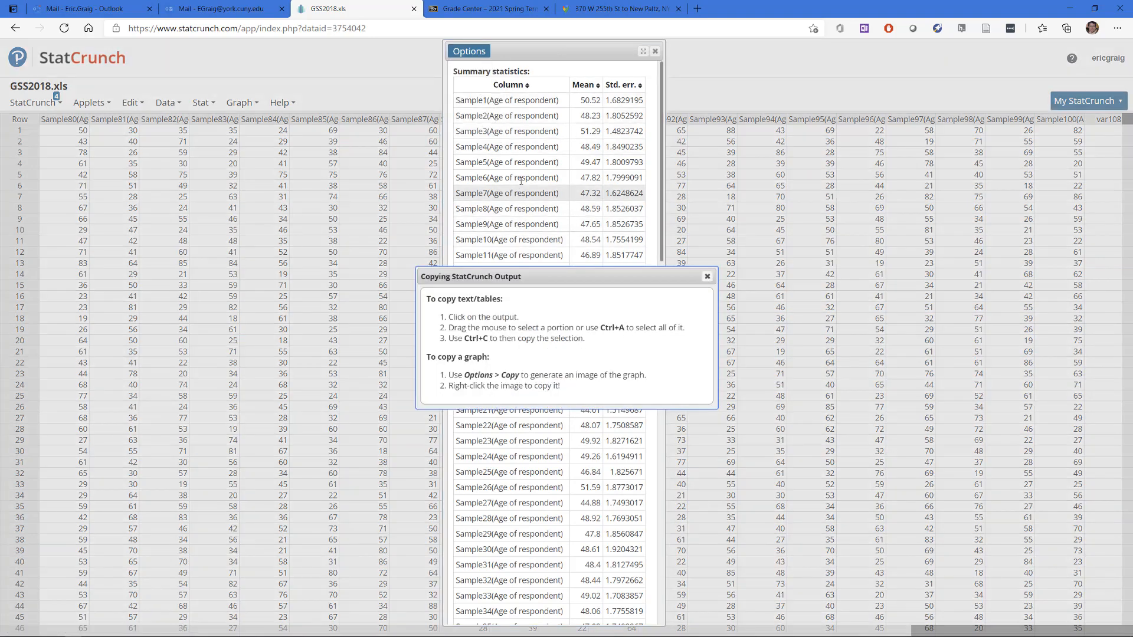
{"action": "left_click", "coordinate": [706, 276]}
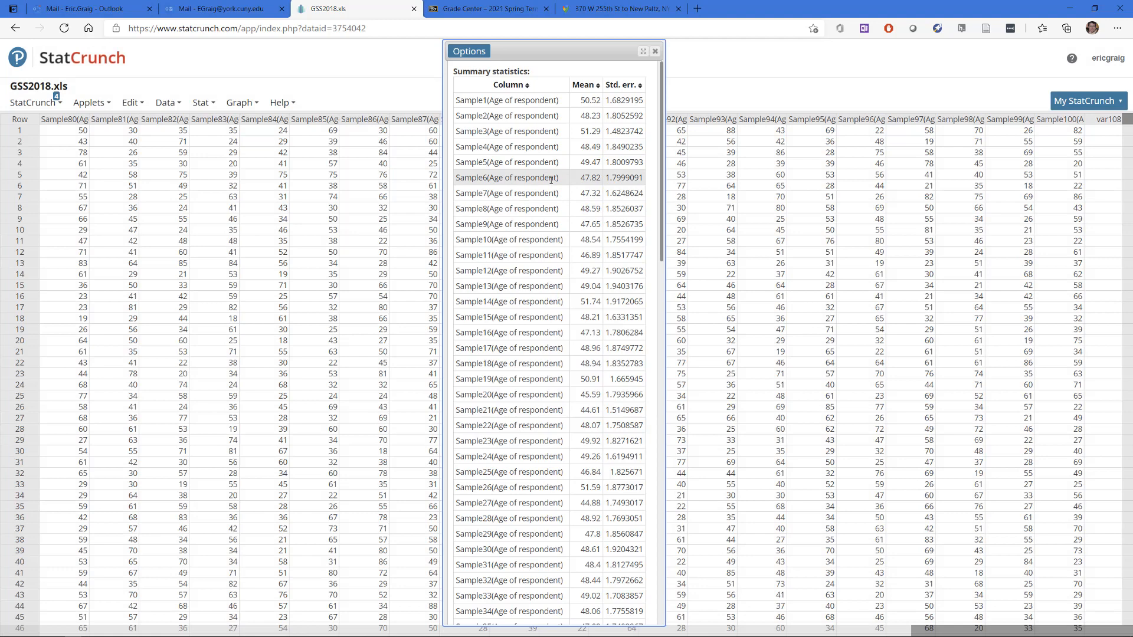
Copy the entire summary statistics table of sample means and standard errors.
{"action": "key", "text": "ctrl+a"}
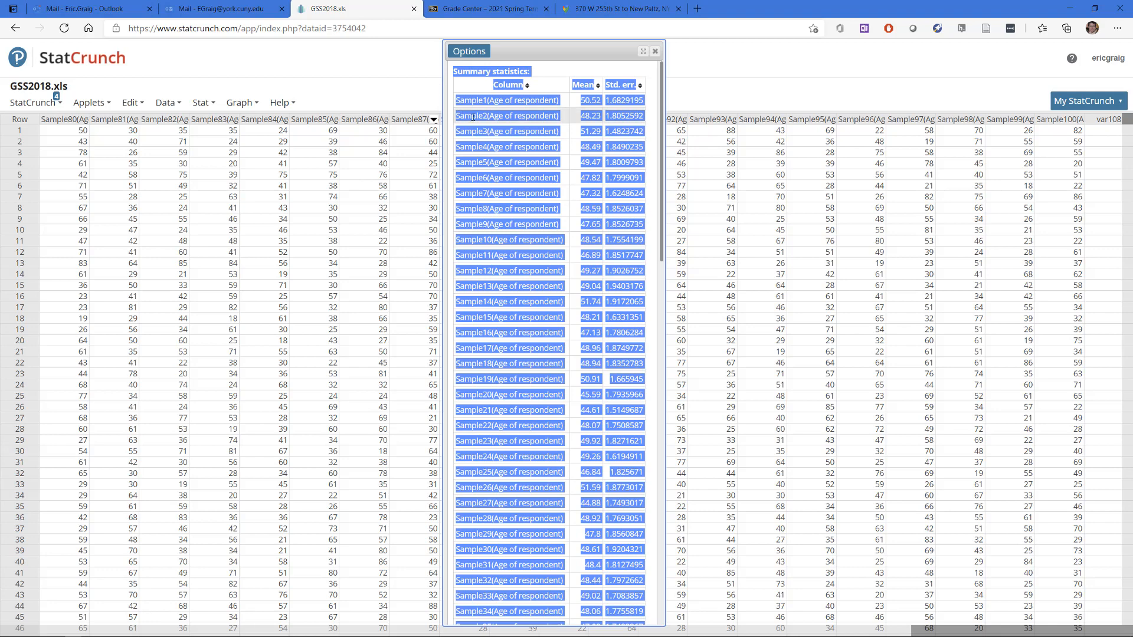
{"action": "right_click", "coordinate": [552, 102]}
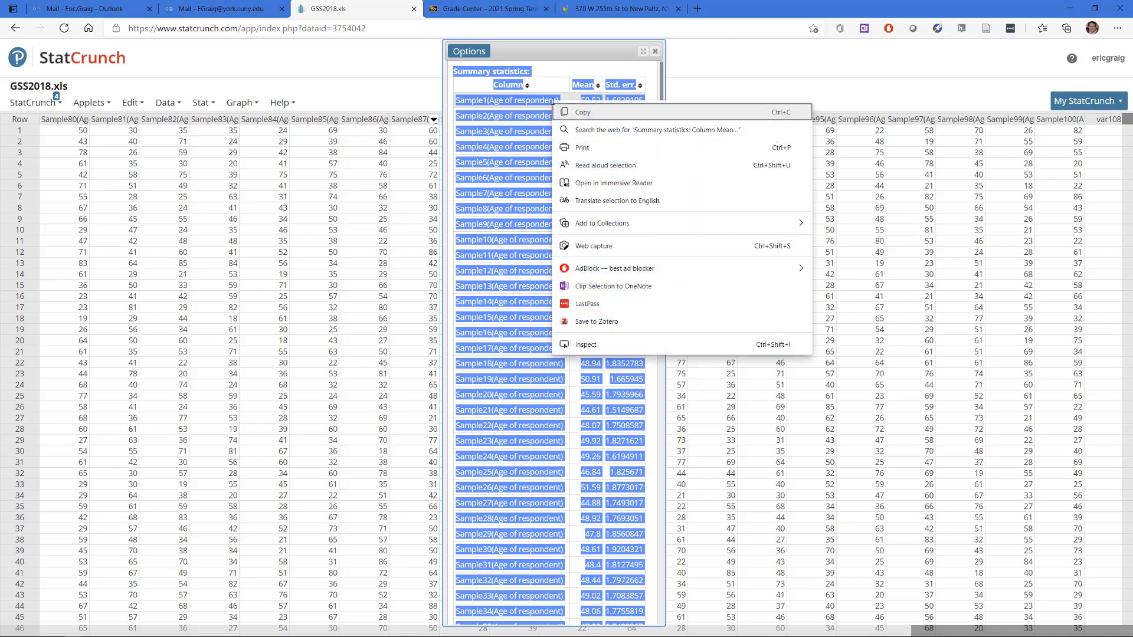
{"action": "left_click", "coordinate": [578, 112]}
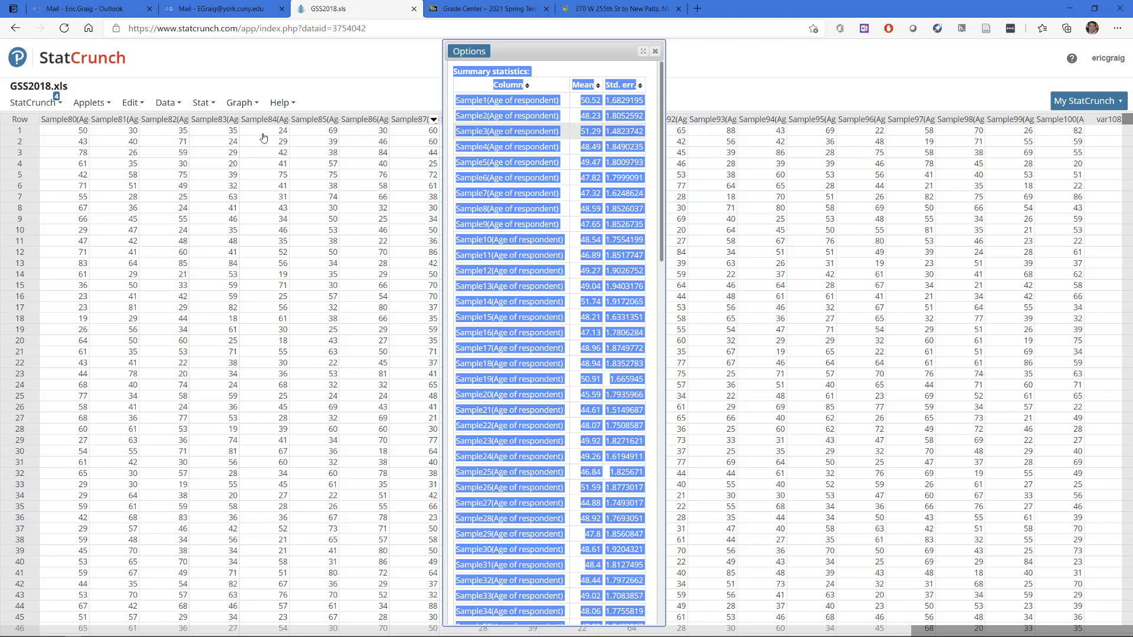
Switch to the Junk.xlsx workbook in Excel and paste the copied summary statistics at cell A1 of the Stage95 100 sheet.
{"action": "key", "text": "alt+Tab"}
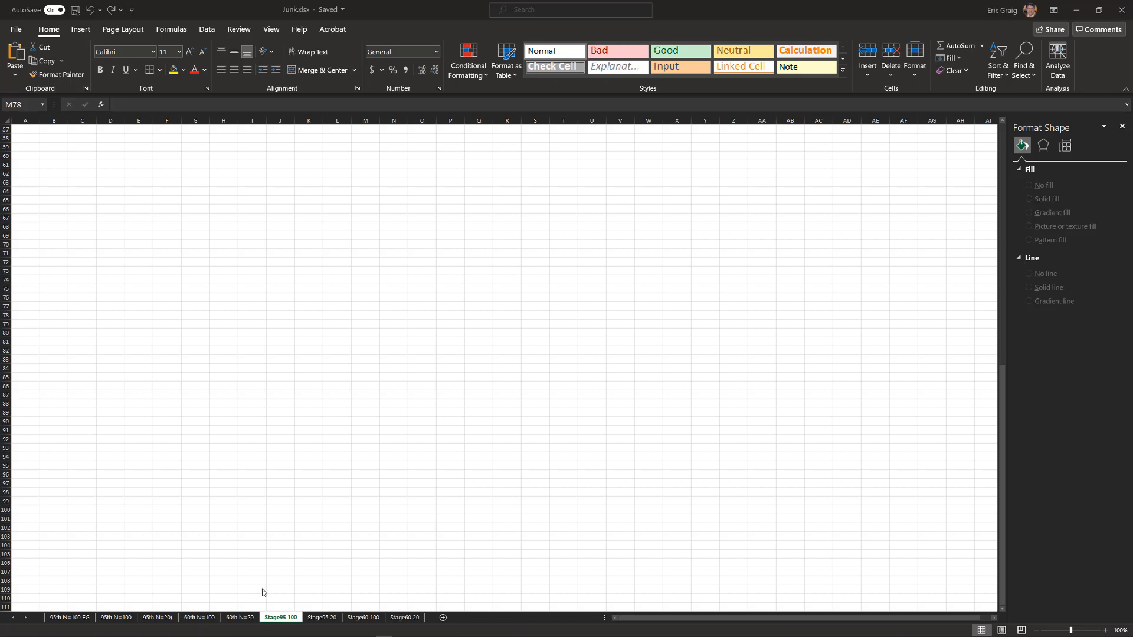
{"action": "left_click", "coordinate": [285, 129]}
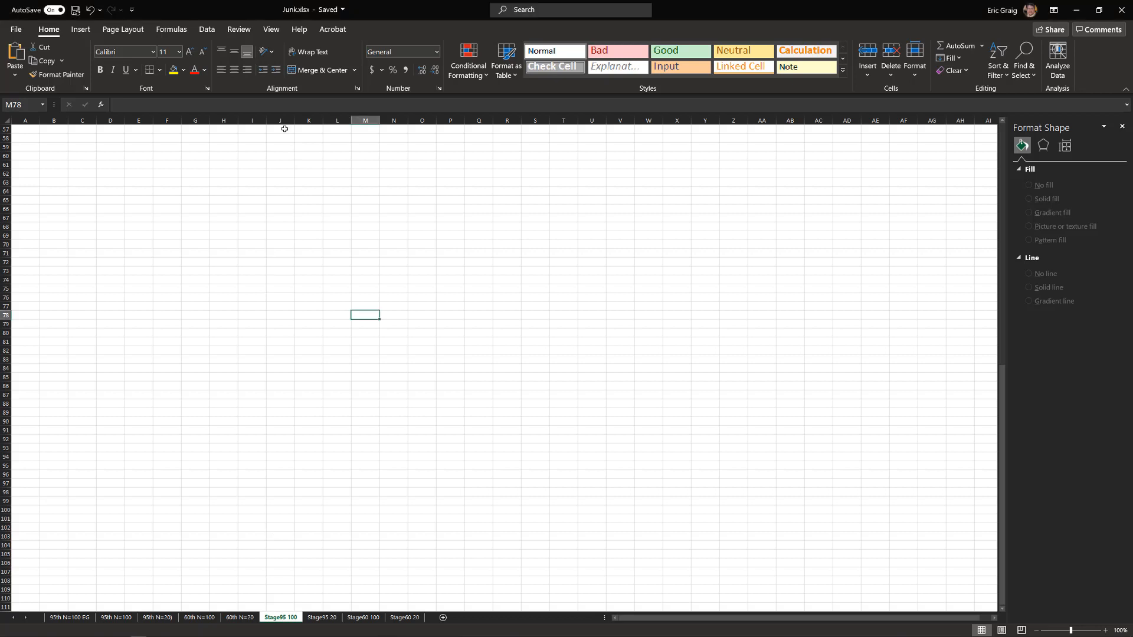
{"action": "left_click", "coordinate": [285, 129]}
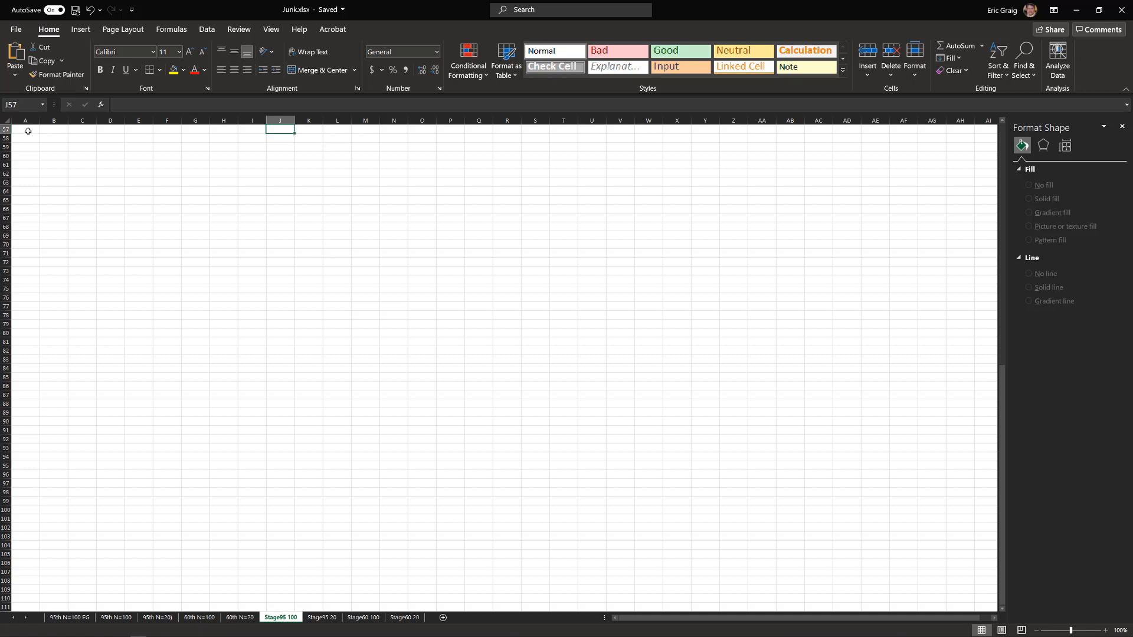
{"action": "left_click", "coordinate": [401, 261]}
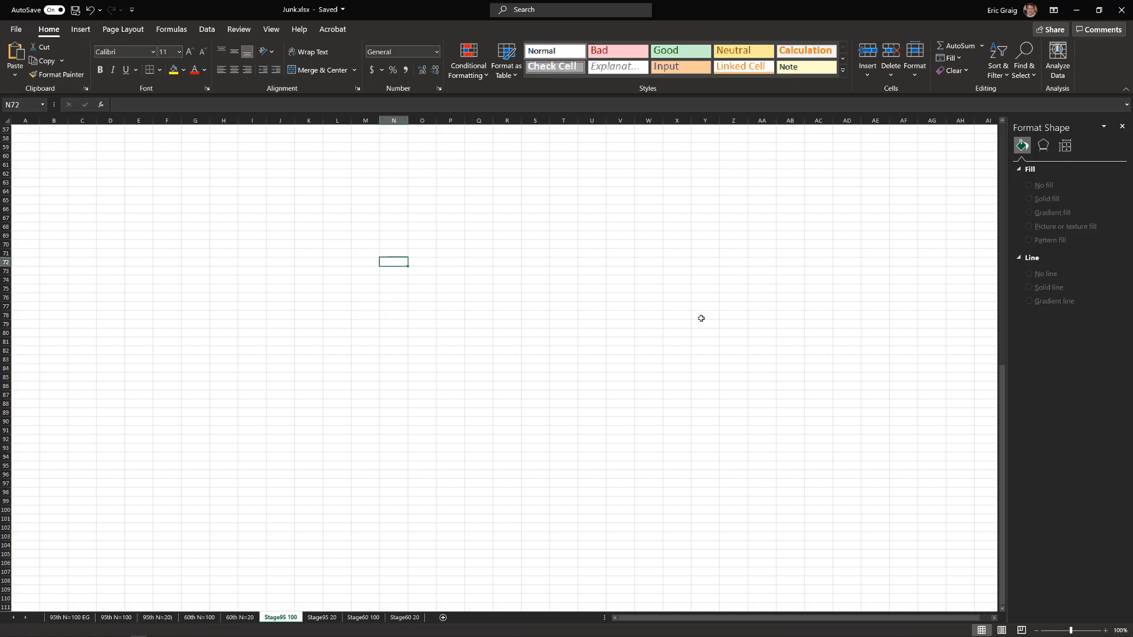
{"action": "left_click_drag", "start_coordinate": [999, 377], "coordinate": [1004, 116]}
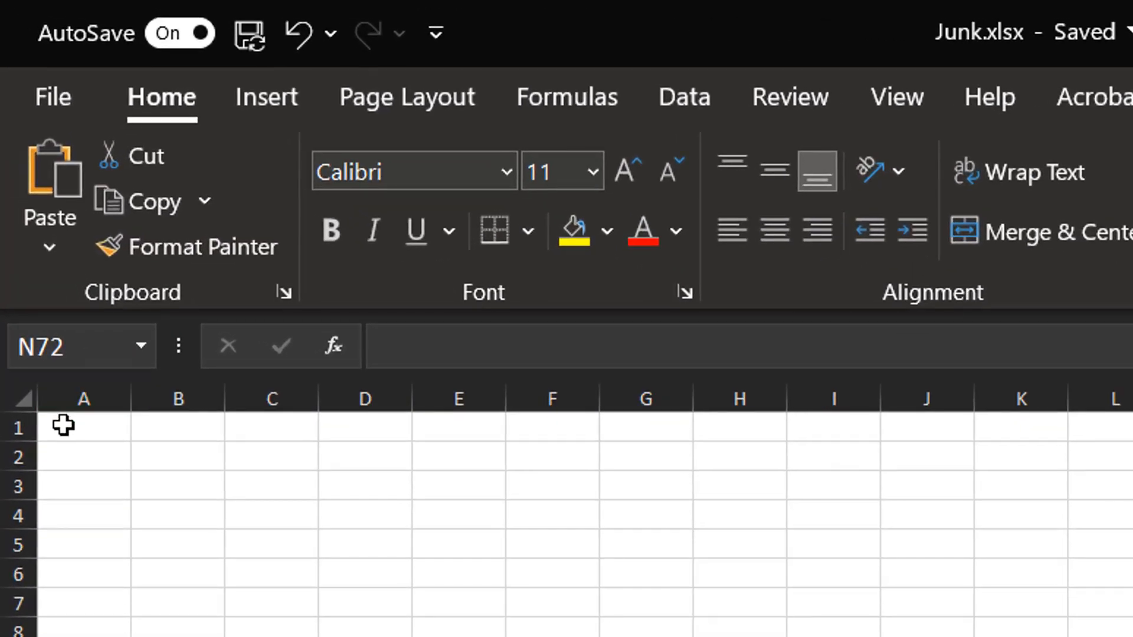
{"action": "left_click", "coordinate": [21, 144]}
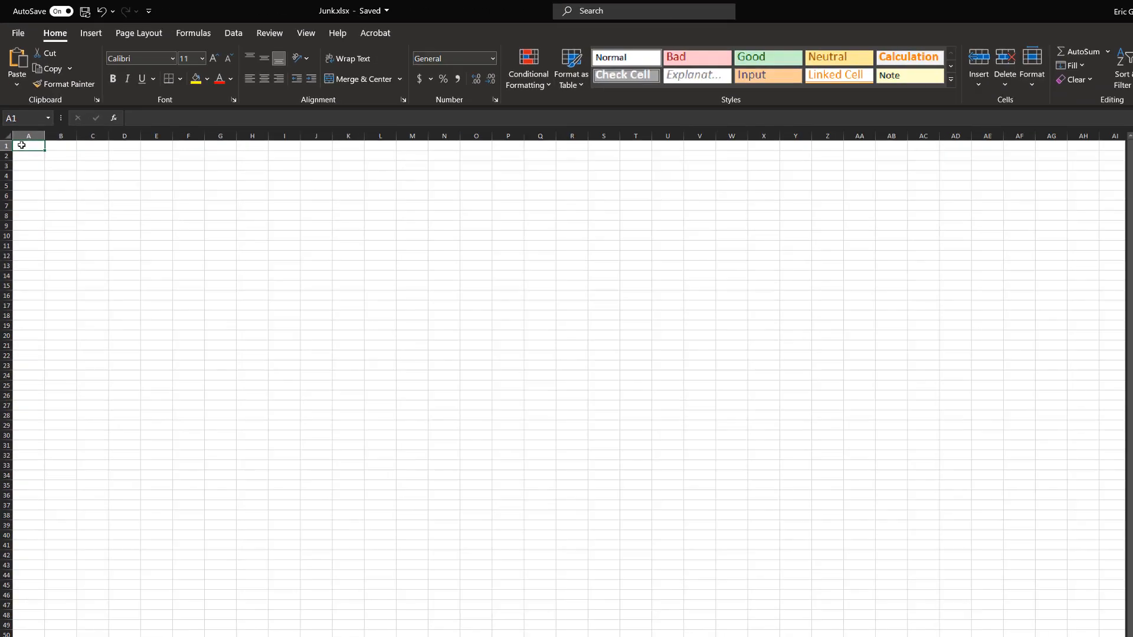
{"action": "key", "text": "ctrl+v"}
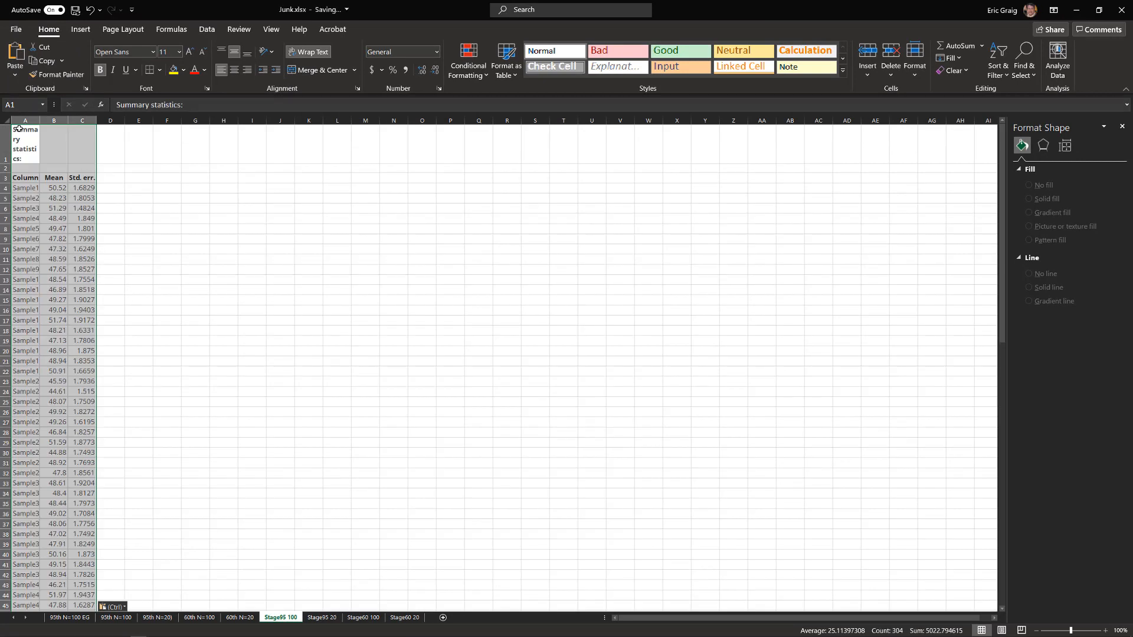
Copy all the sample means and standard errors, without headers, from B4:C4 down to the last sample row.
{"action": "left_click", "coordinate": [56, 189]}
{"action": "left_click_drag", "start_coordinate": [55, 189], "coordinate": [79, 189]}
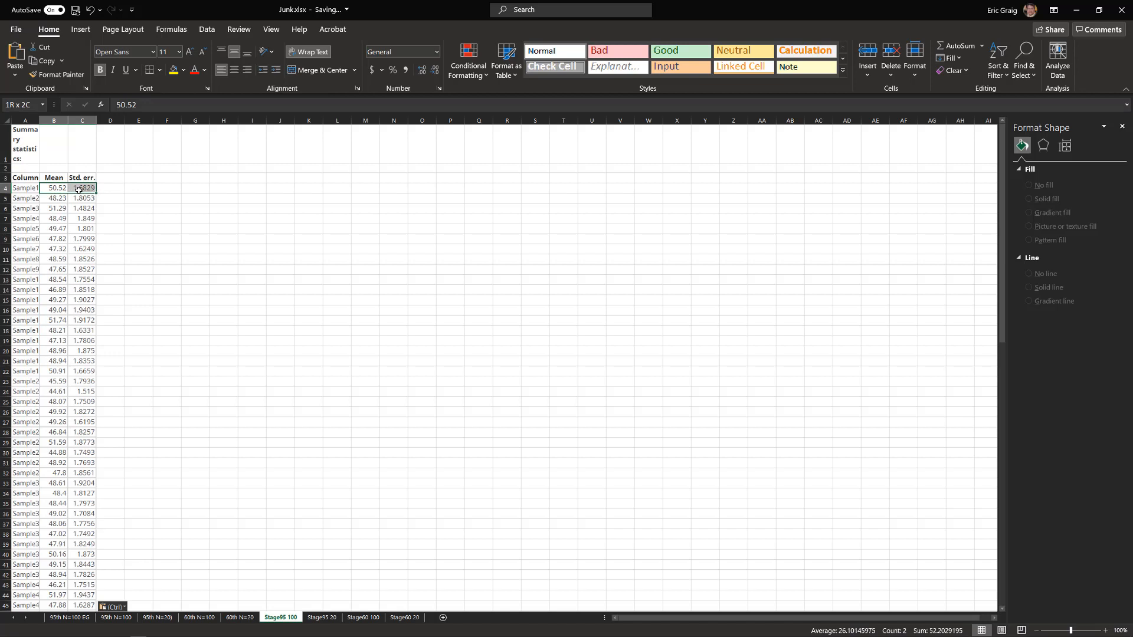
{"action": "left_click", "coordinate": [159, 198]}
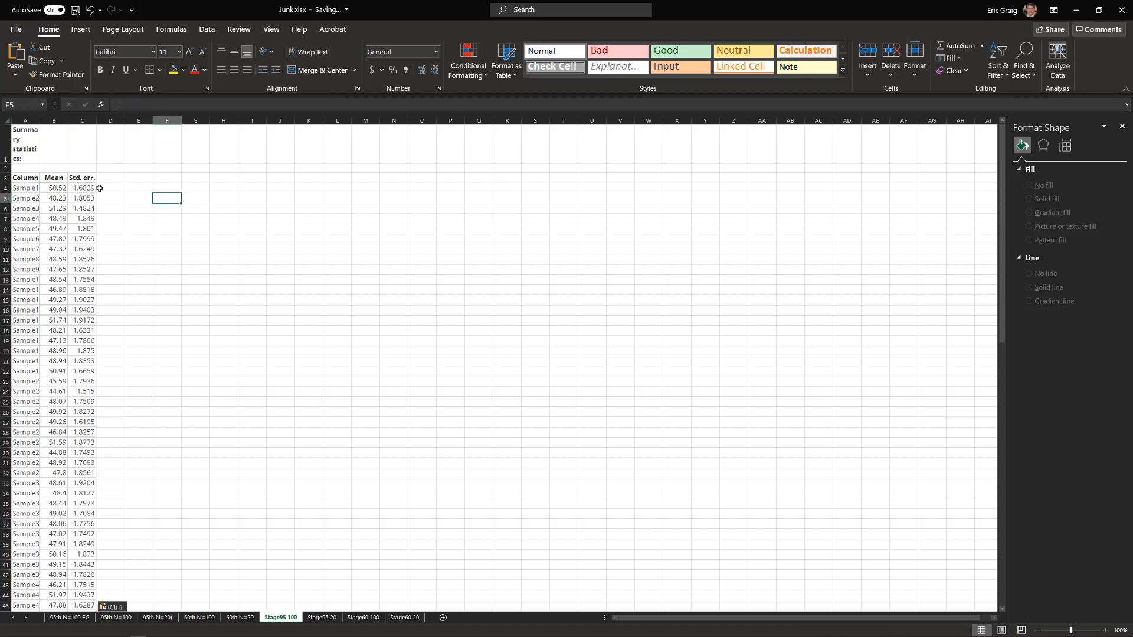
{"action": "left_click", "coordinate": [59, 188]}
{"action": "left_click_drag", "start_coordinate": [59, 188], "coordinate": [84, 189]}
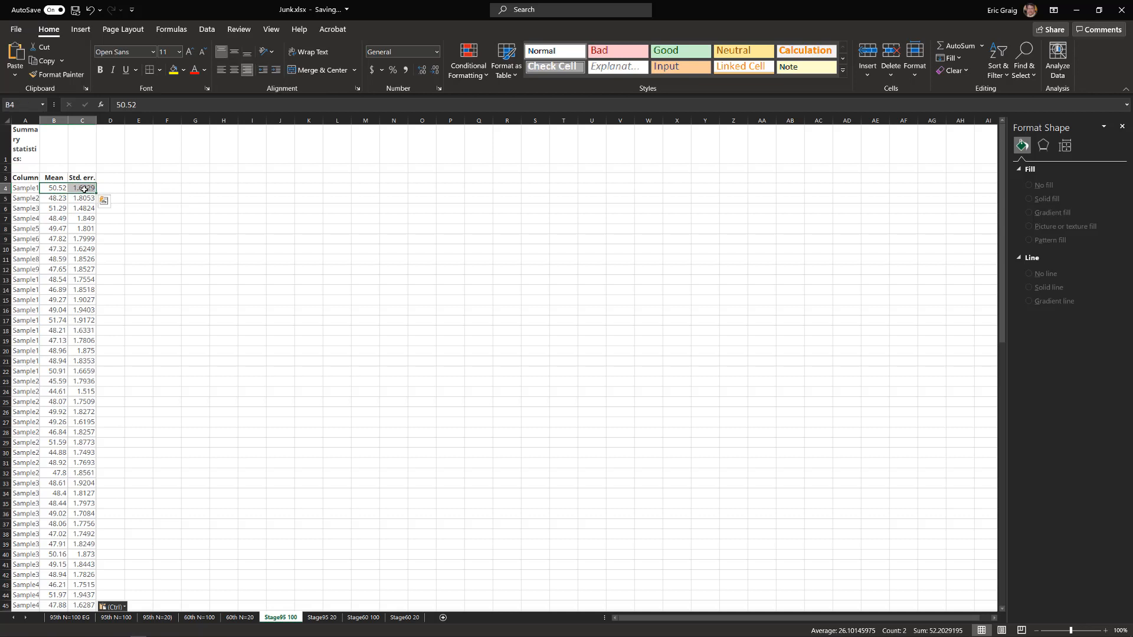
{"action": "key", "text": "ctrl+shift+Down"}
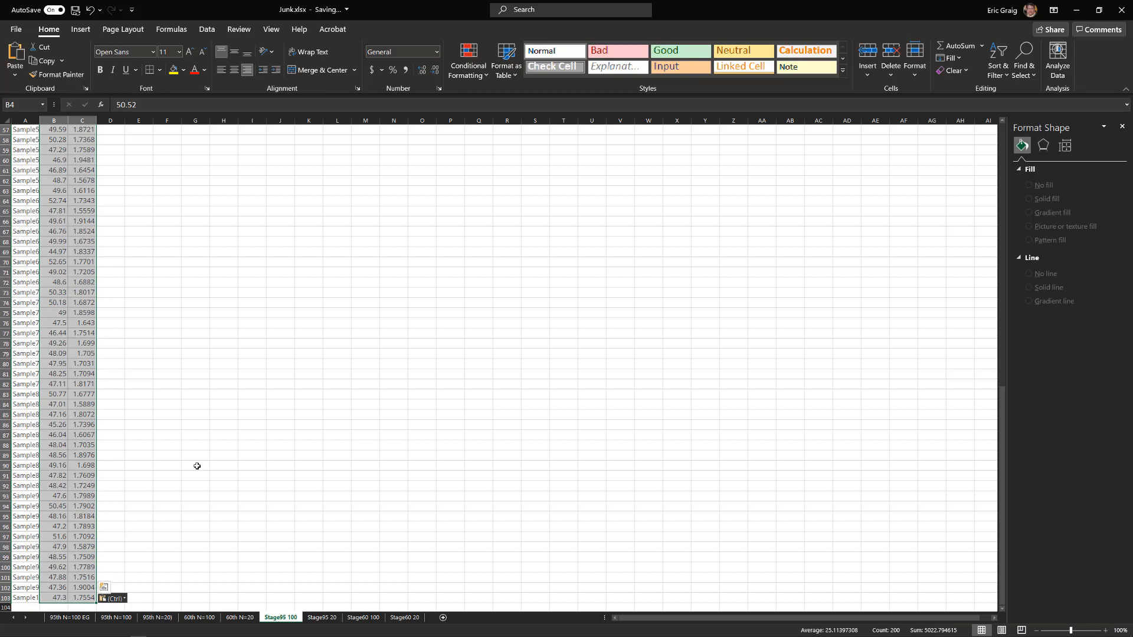
{"action": "left_click_drag", "start_coordinate": [1002, 418], "coordinate": [1002, 153]}
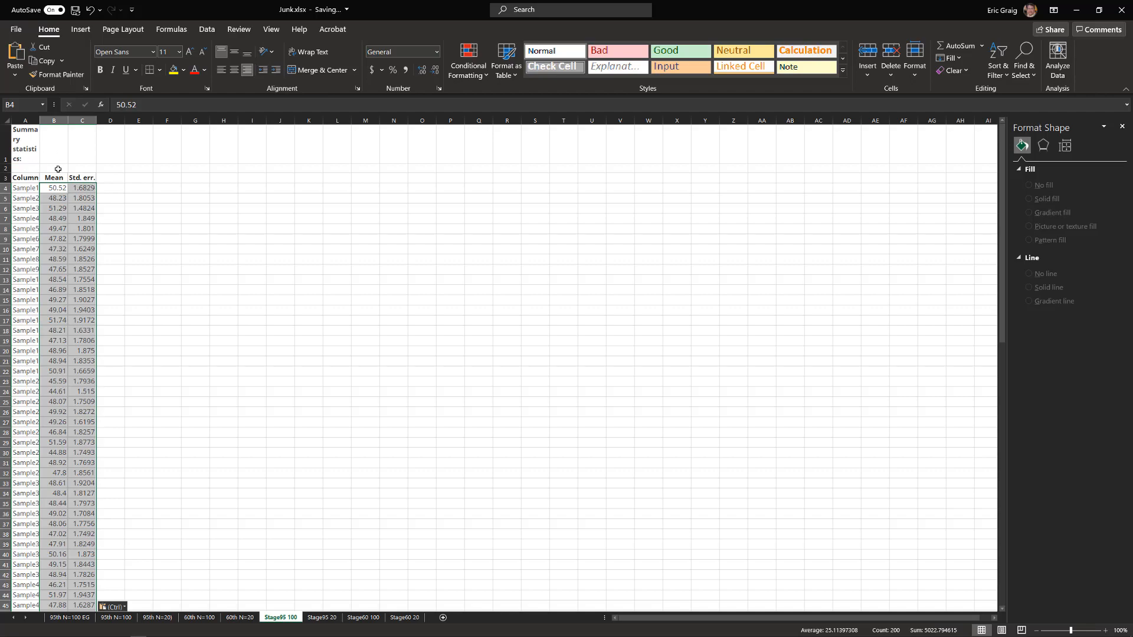
{"action": "right_click", "coordinate": [86, 220]}
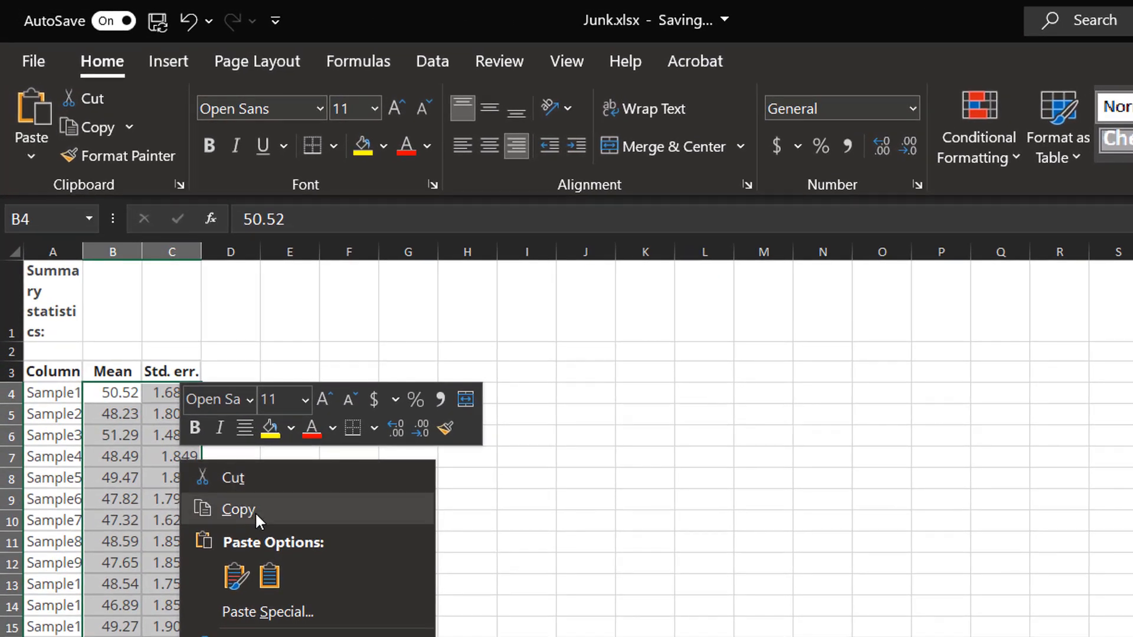
{"action": "left_click", "coordinate": [255, 510]}
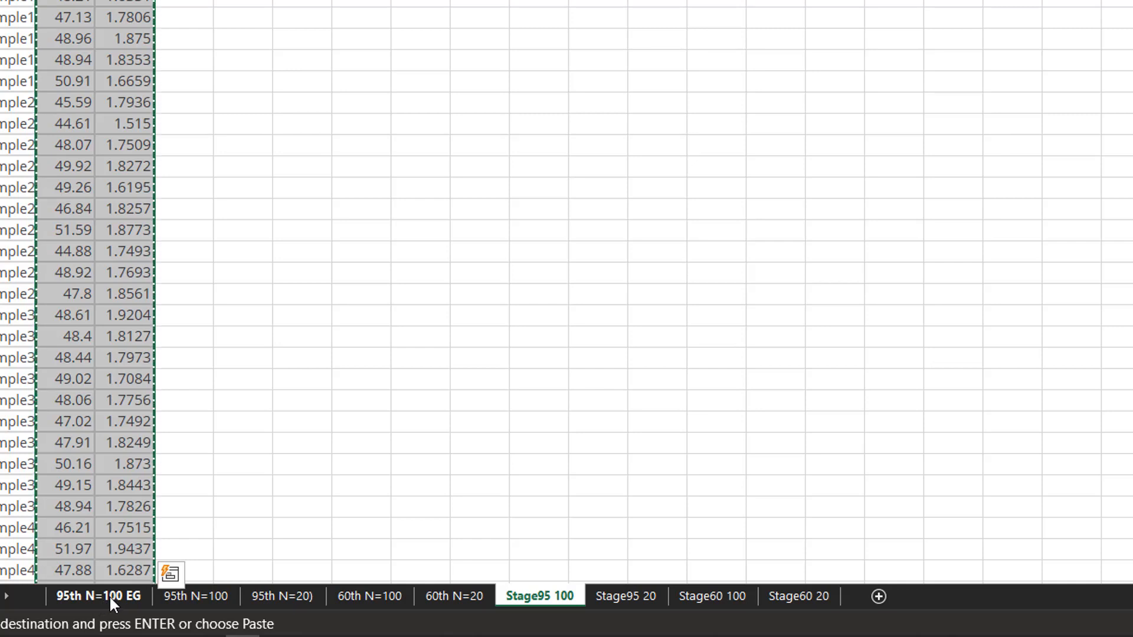
Paste the copied values into the 95th N=100 sheet starting at E3, under Samp. Mean and Stard Error.
{"action": "left_click", "coordinate": [184, 597]}
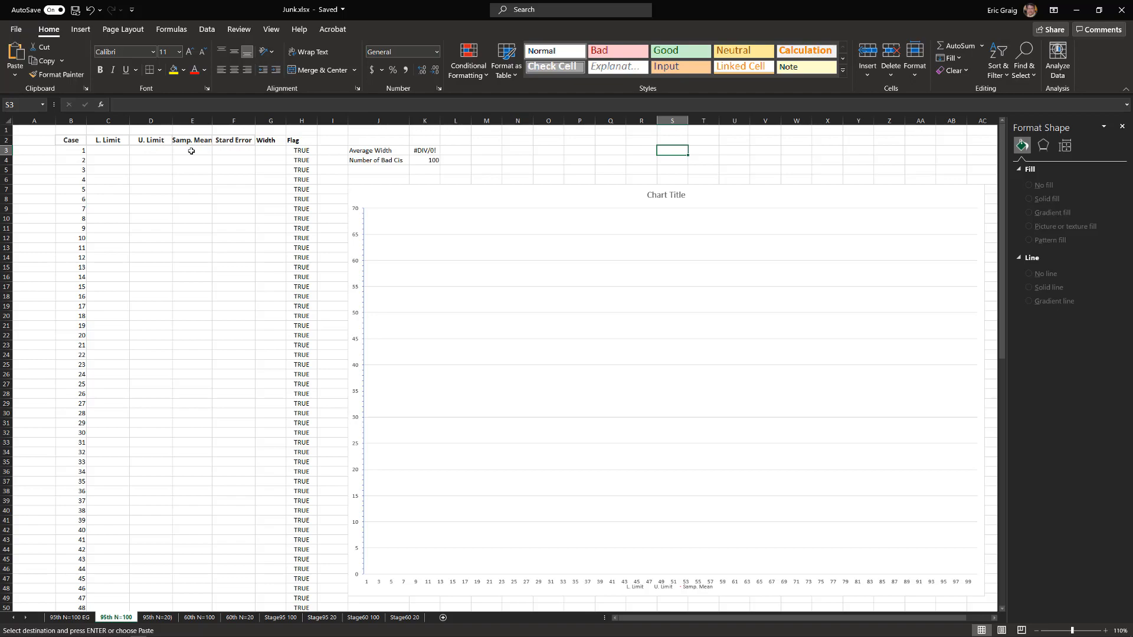
{"action": "left_click", "coordinate": [191, 152]}
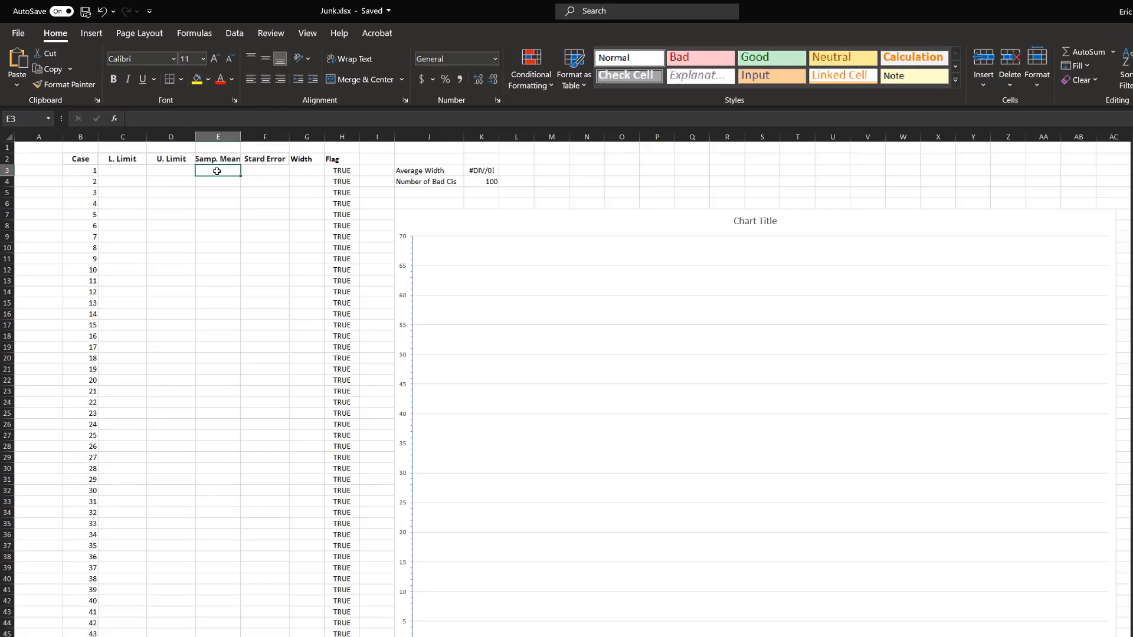
{"action": "key", "text": "ctrl+v"}
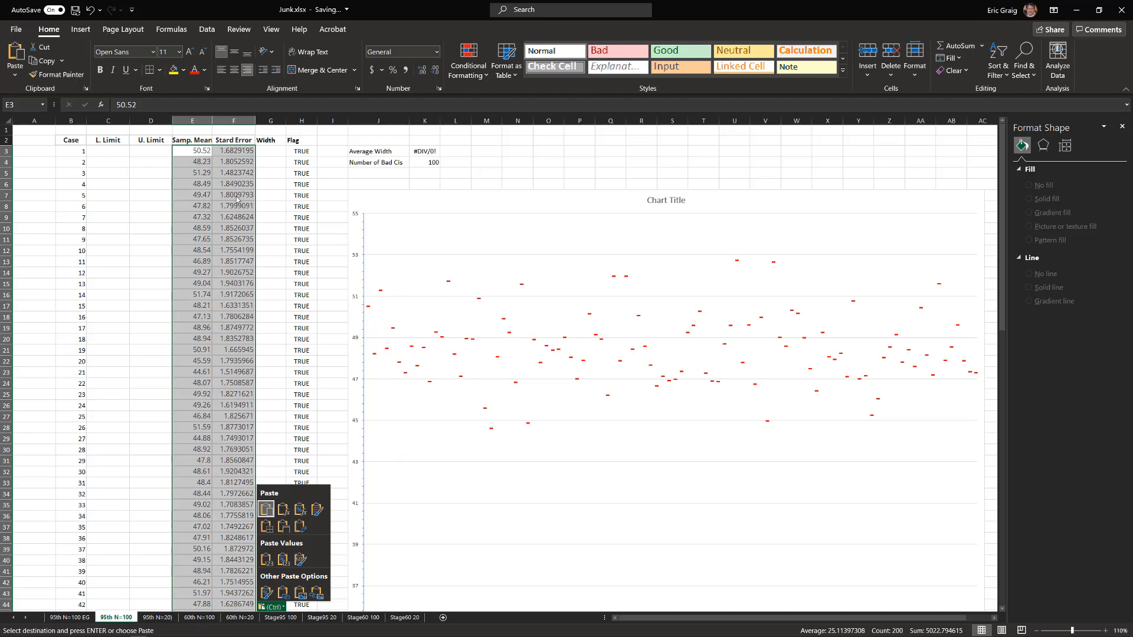
Enter the lower confidence limit formula =E3-1.96*F3 in C3 for the first case.
{"action": "left_click", "coordinate": [109, 156]}
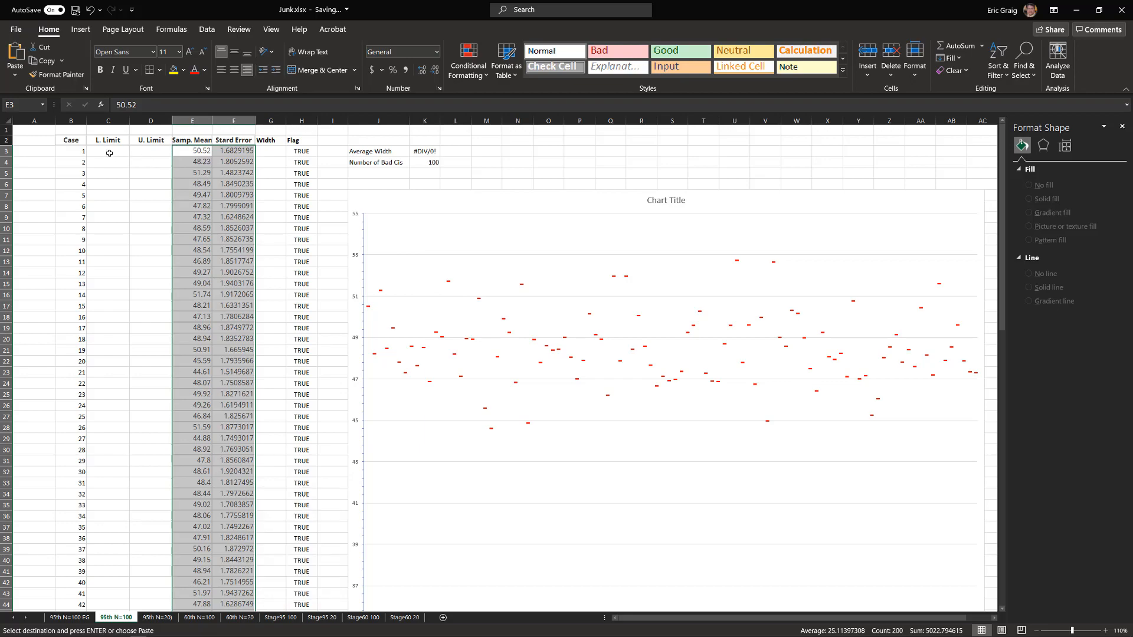
{"action": "left_click", "coordinate": [109, 157]}
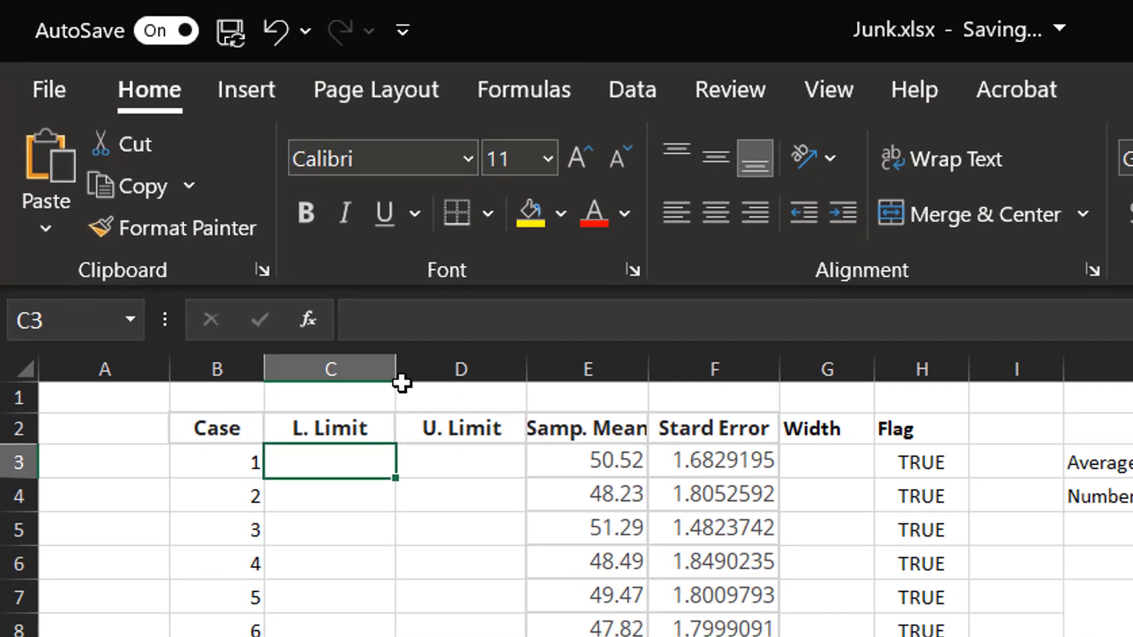
{"action": "type", "text": "="}
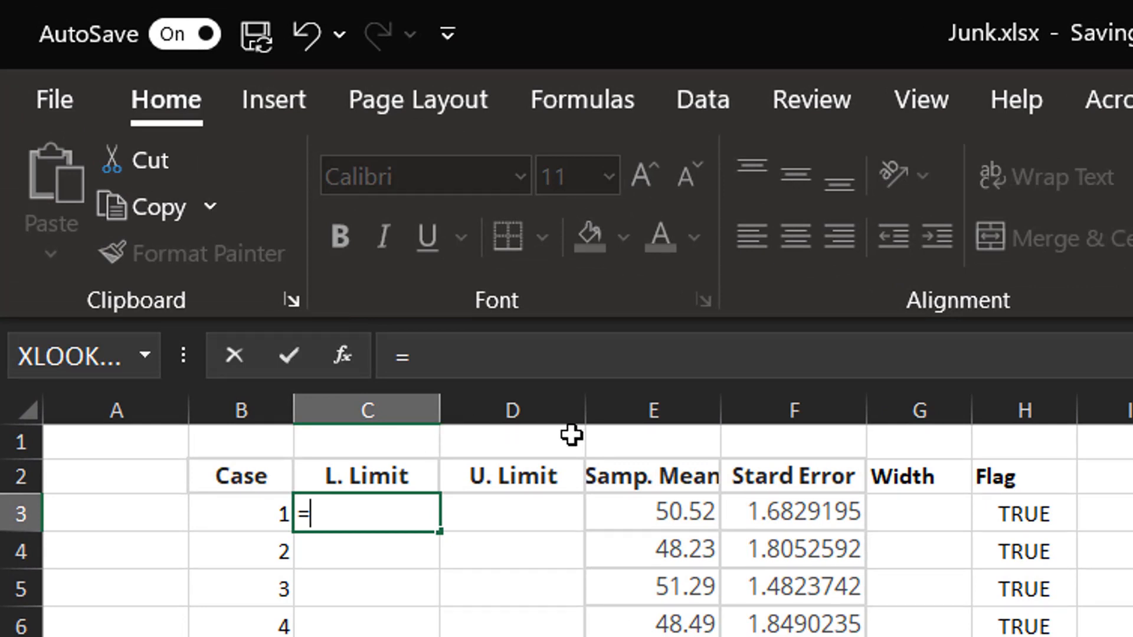
{"action": "left_click", "coordinate": [644, 520]}
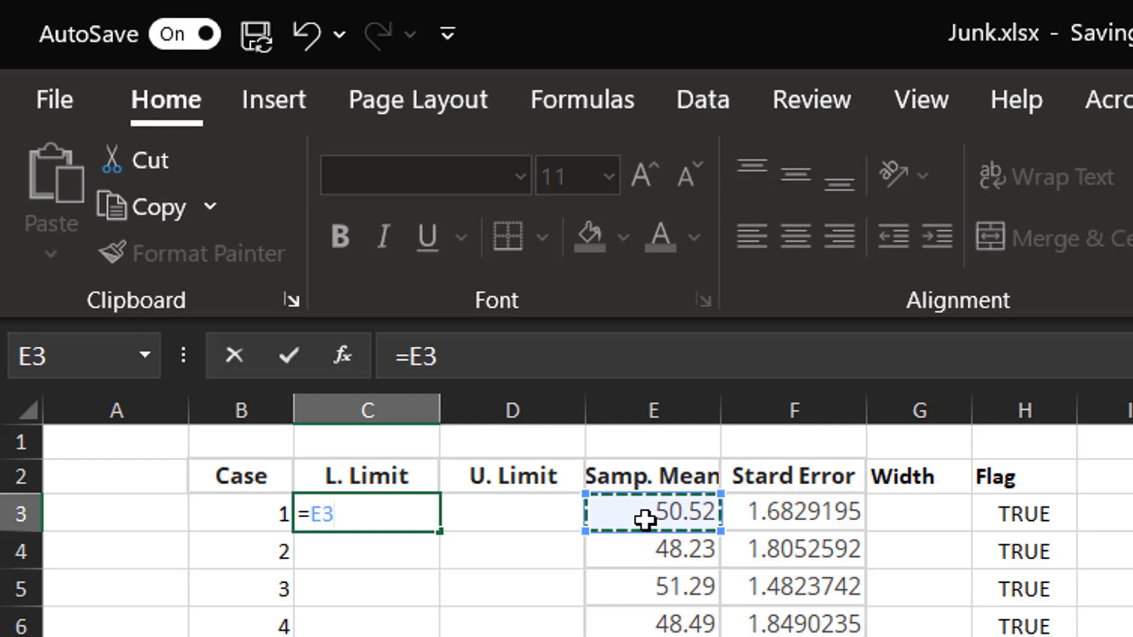
{"action": "type", "text": "+"}
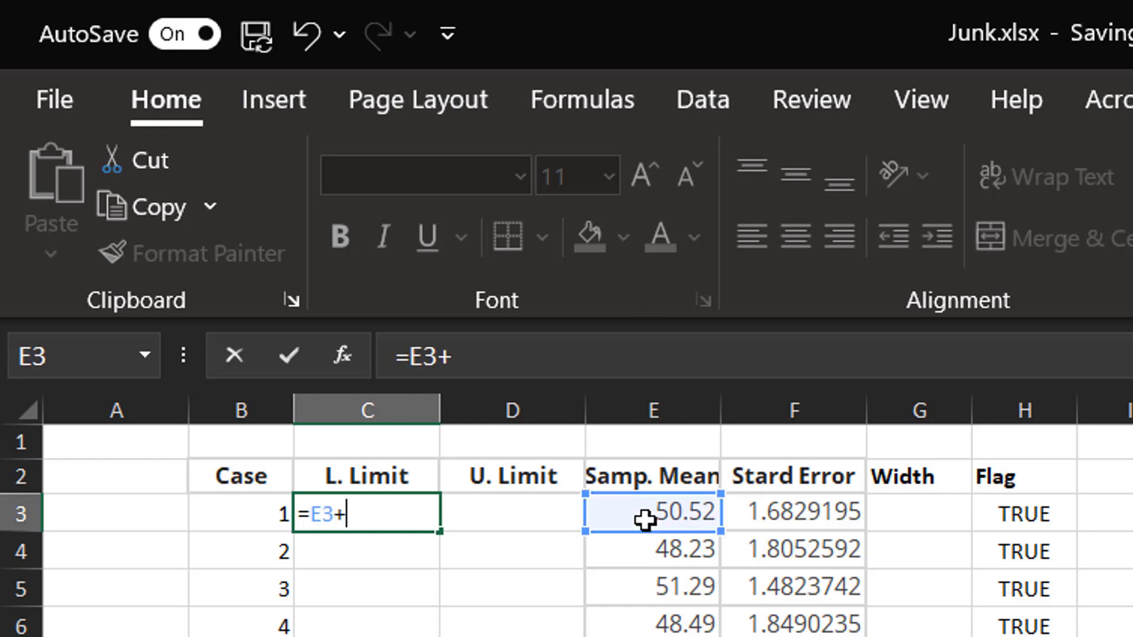
{"action": "type", "text": "1."}
{"action": "key", "text": "BackSpace"}
{"action": "key", "text": "BackSpace"}
{"action": "key", "text": "BackSpace"}
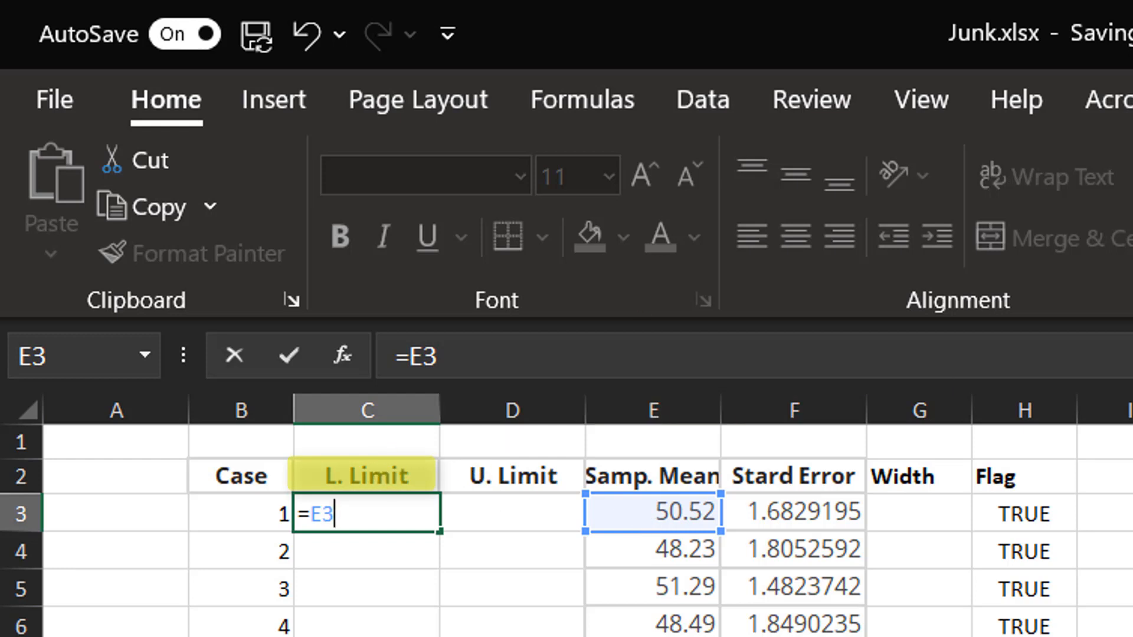
{"action": "type", "text": "-1.96"}
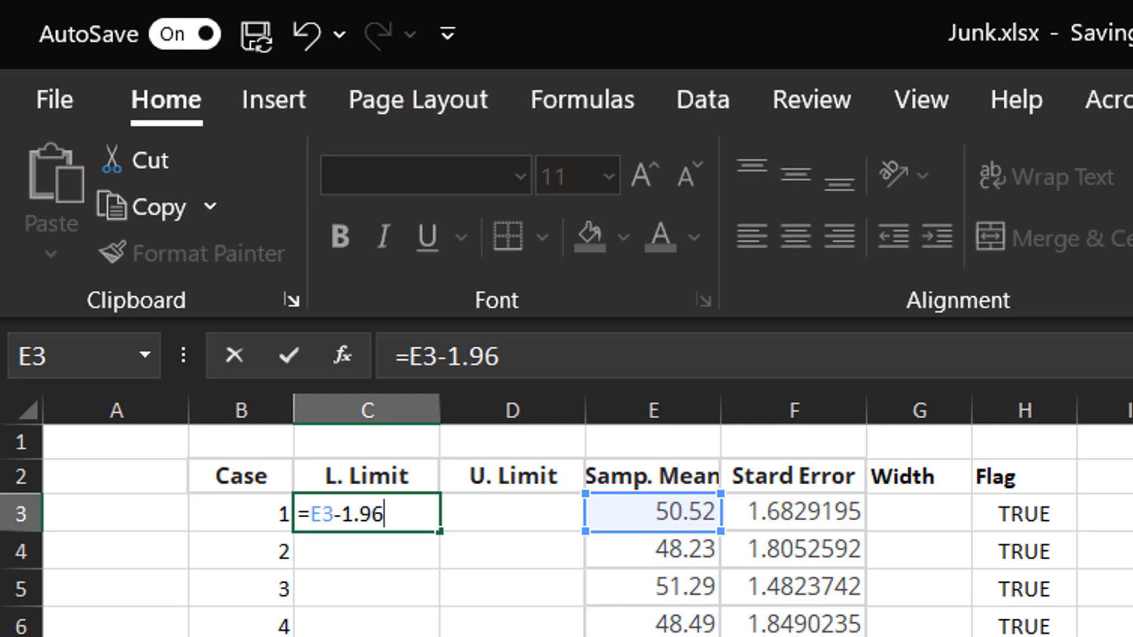
{"action": "type", "text": "*"}
{"action": "left_click", "coordinate": [799, 511]}
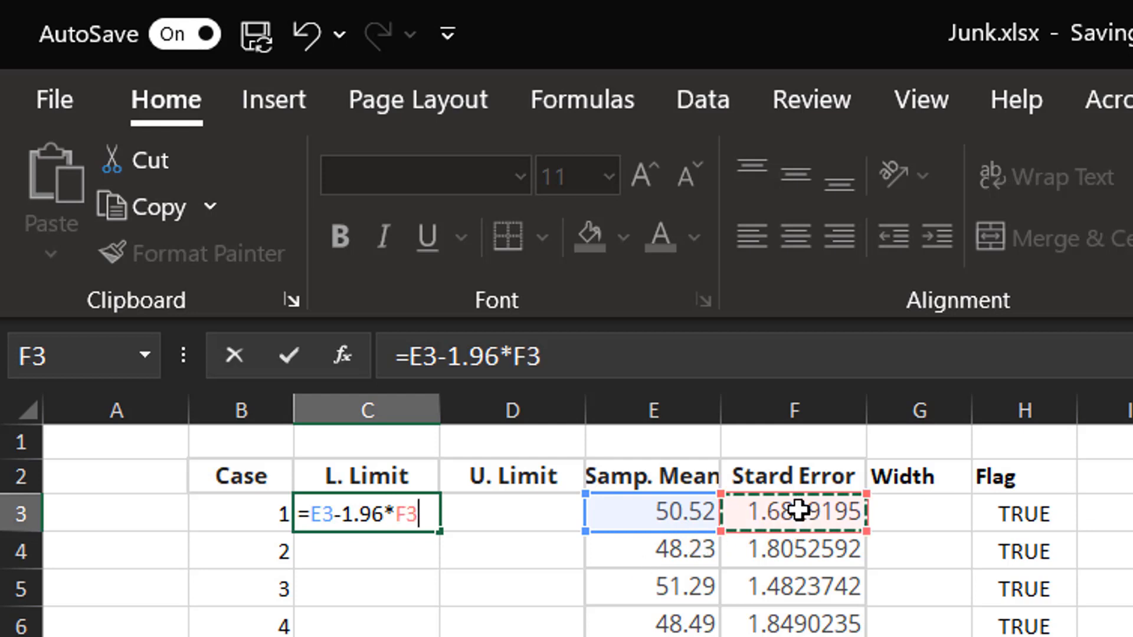
{"action": "key", "text": "Return"}
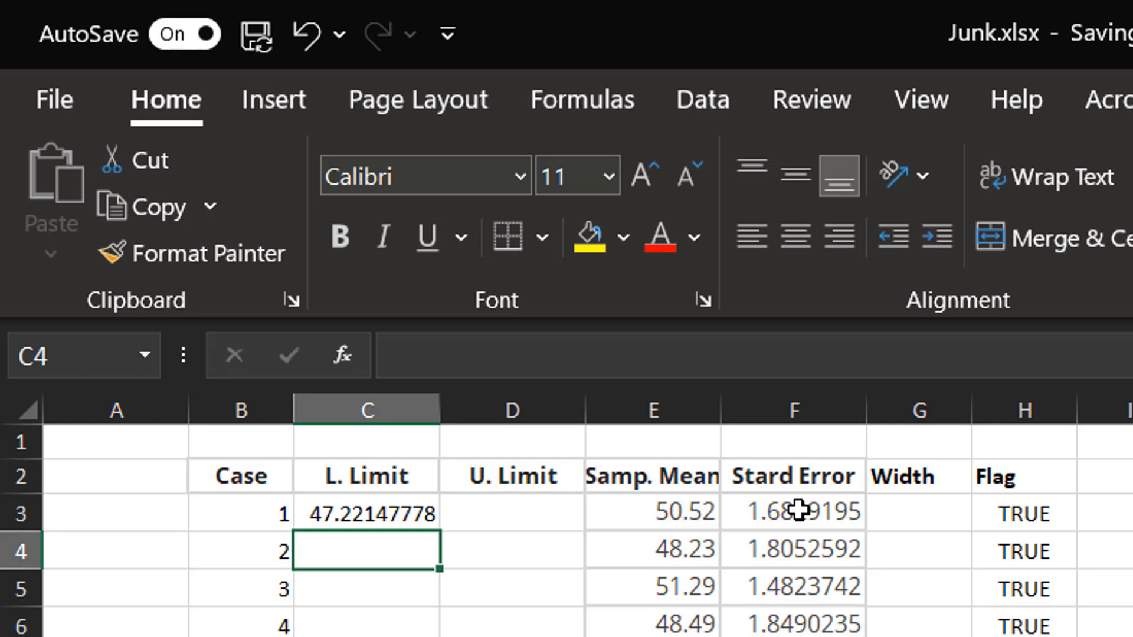
Enter the upper confidence limit formula =E3+1.96*F3 in D3 for the first case.
{"action": "left_click", "coordinate": [520, 511]}
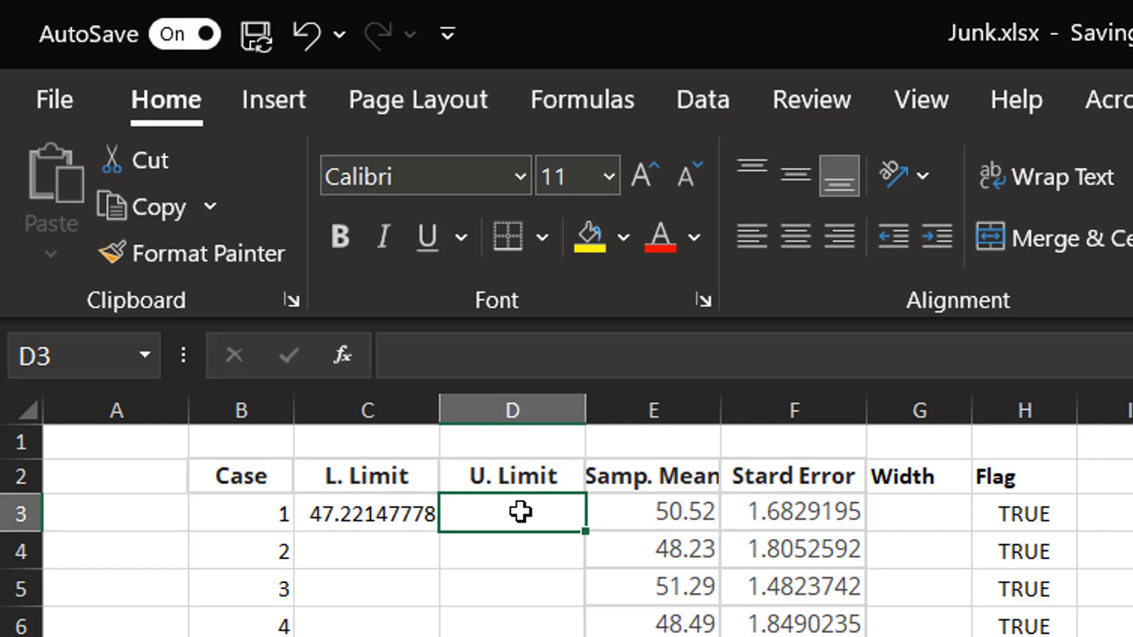
{"action": "type", "text": "="}
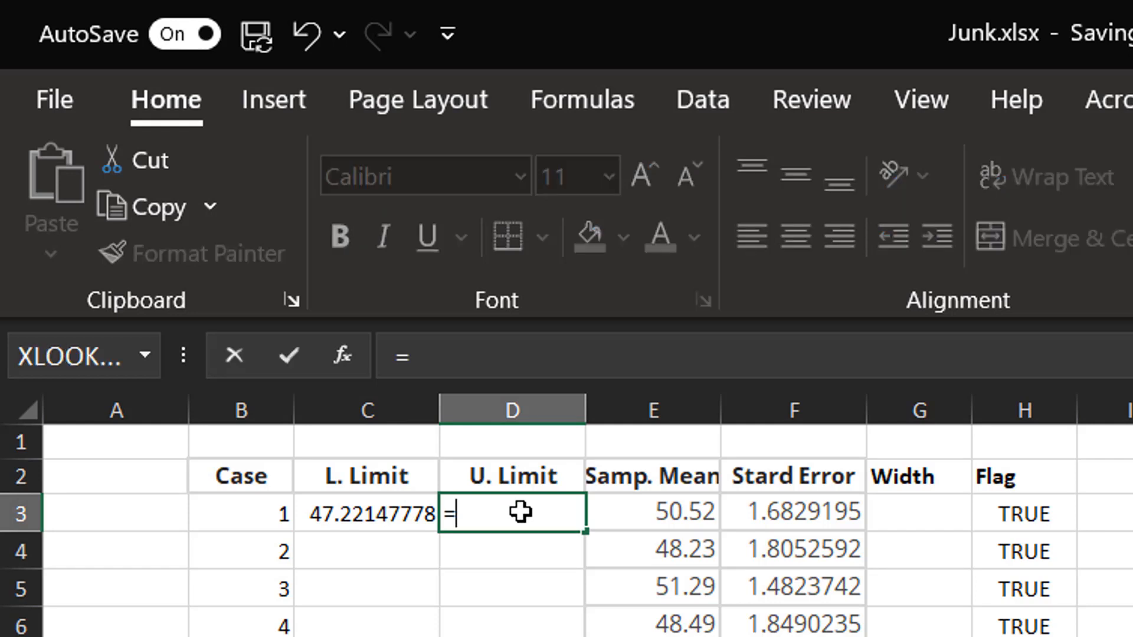
{"action": "left_click", "coordinate": [683, 517]}
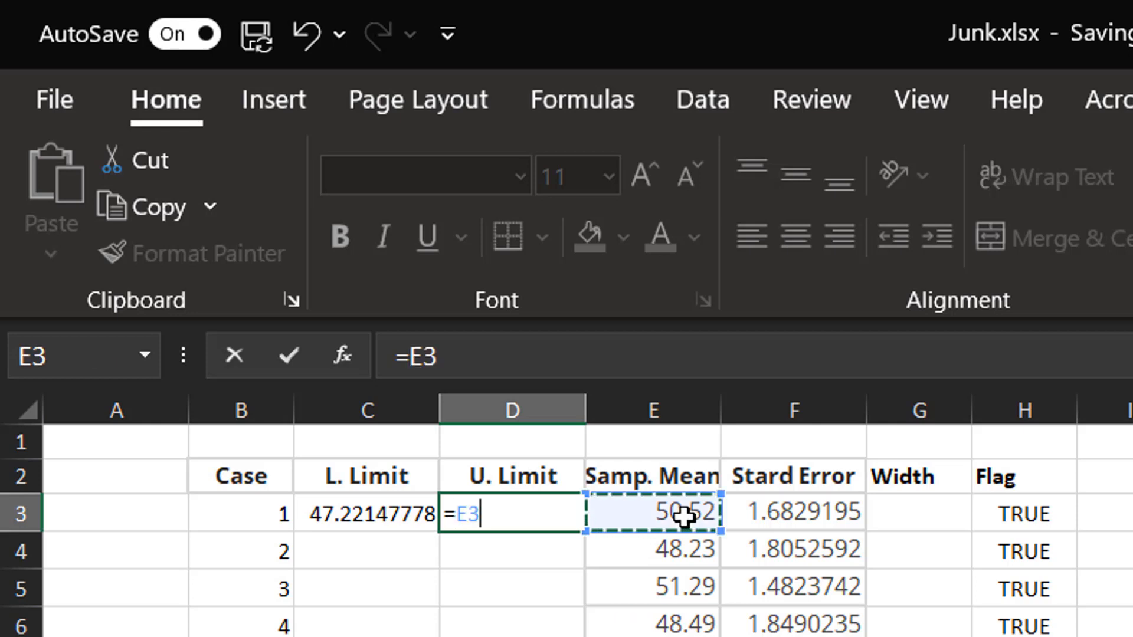
{"action": "type", "text": "+"}
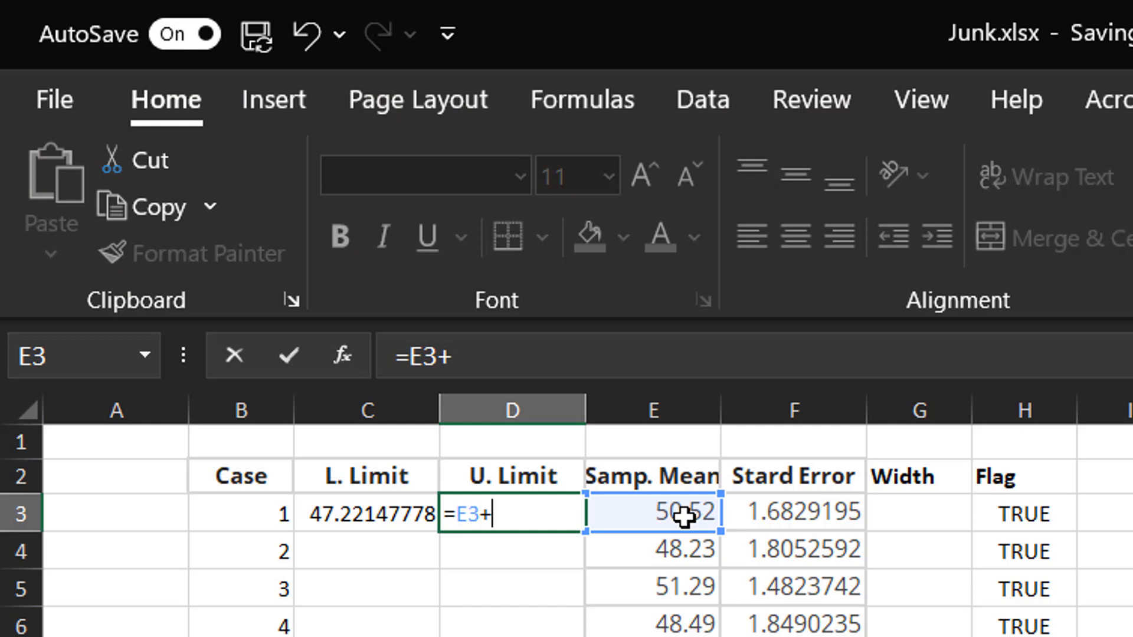
{"action": "type", "text": "1.96"}
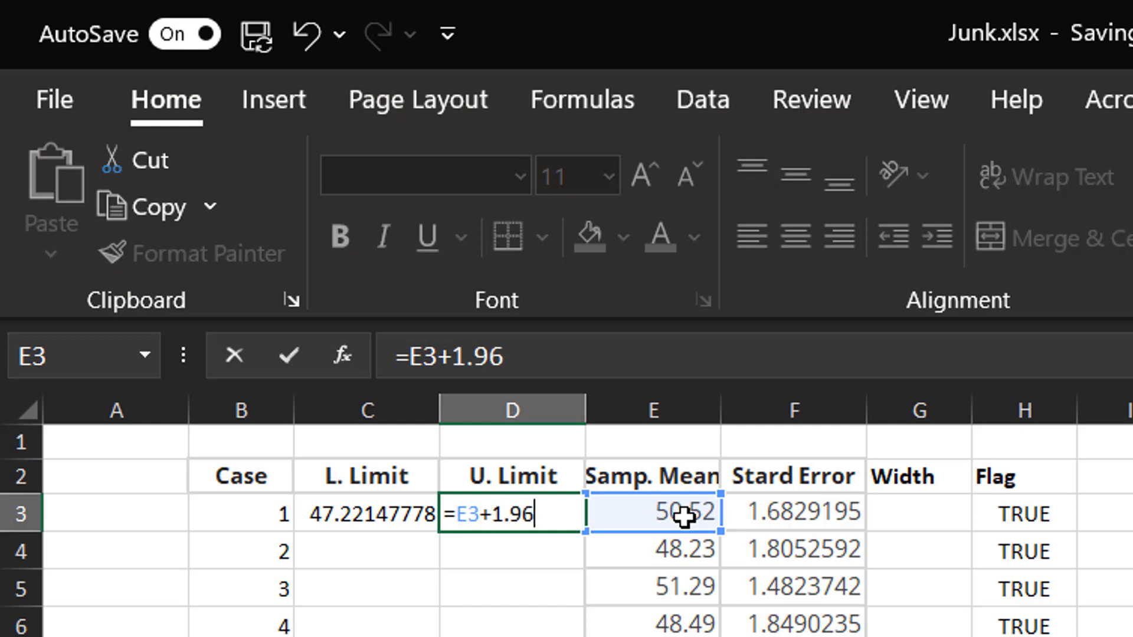
{"action": "type", "text": "*"}
{"action": "left_click", "coordinate": [817, 518]}
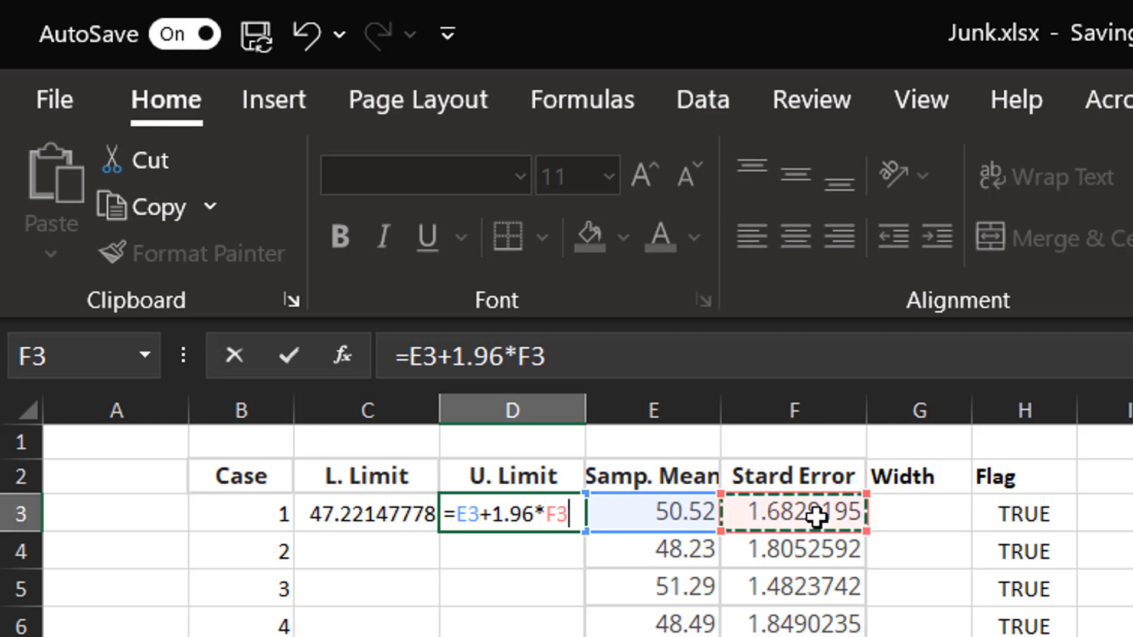
{"action": "key", "text": "Return"}
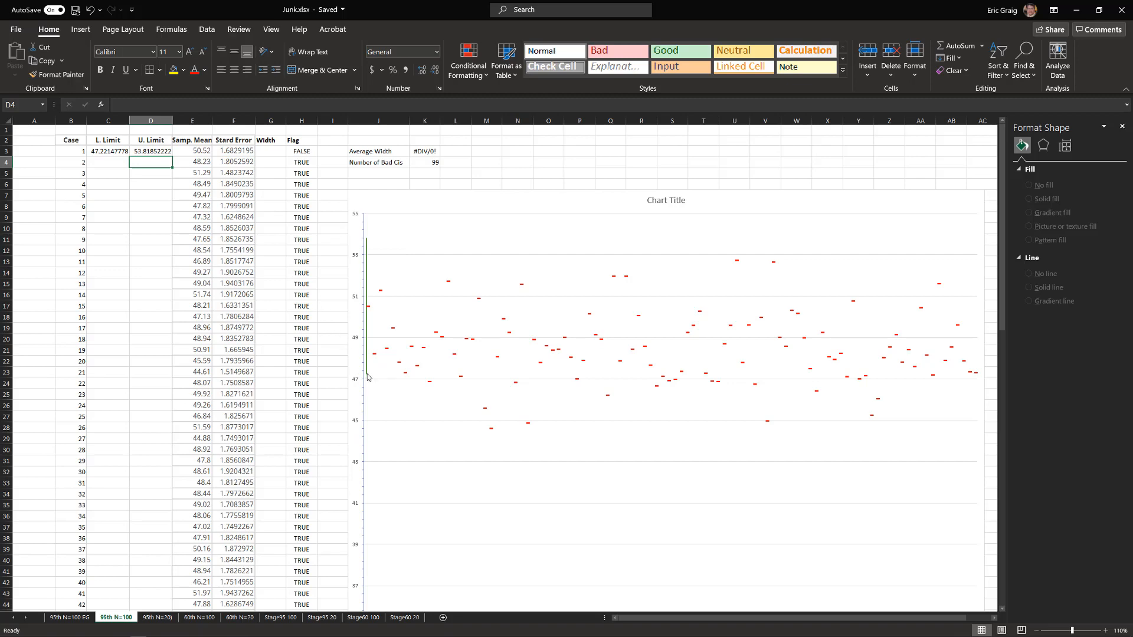
Fill the lower and upper confidence limit formulas in C3:D3 down through all the cases.
{"action": "mouse_move", "coordinate": [367, 374]}
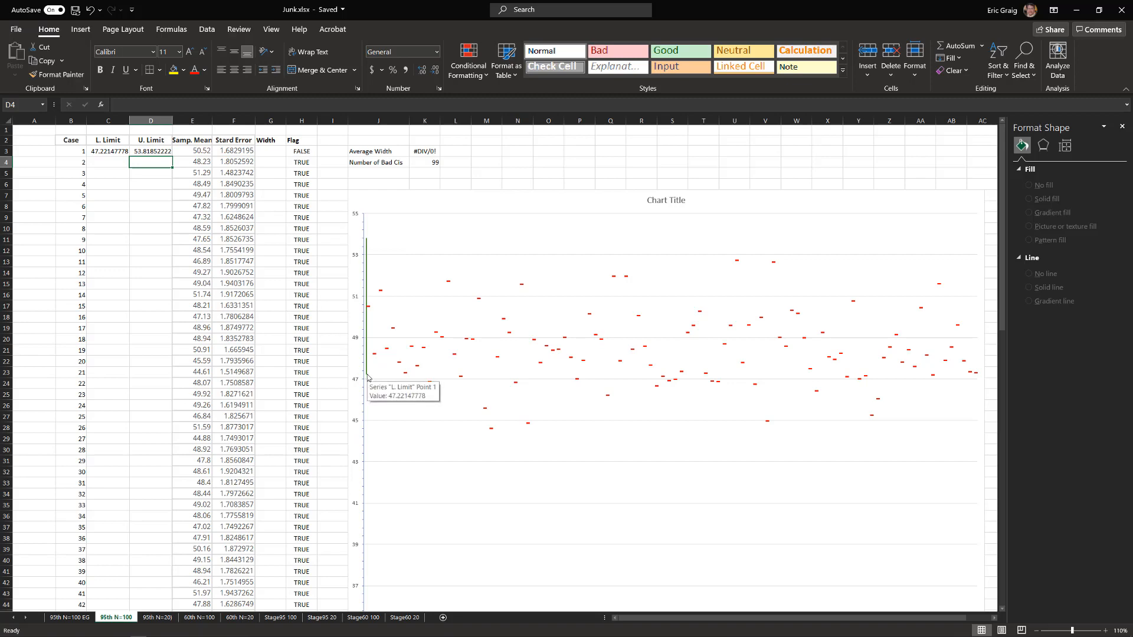
{"action": "left_click", "coordinate": [108, 152]}
{"action": "left_click_drag", "start_coordinate": [108, 152], "coordinate": [141, 151]}
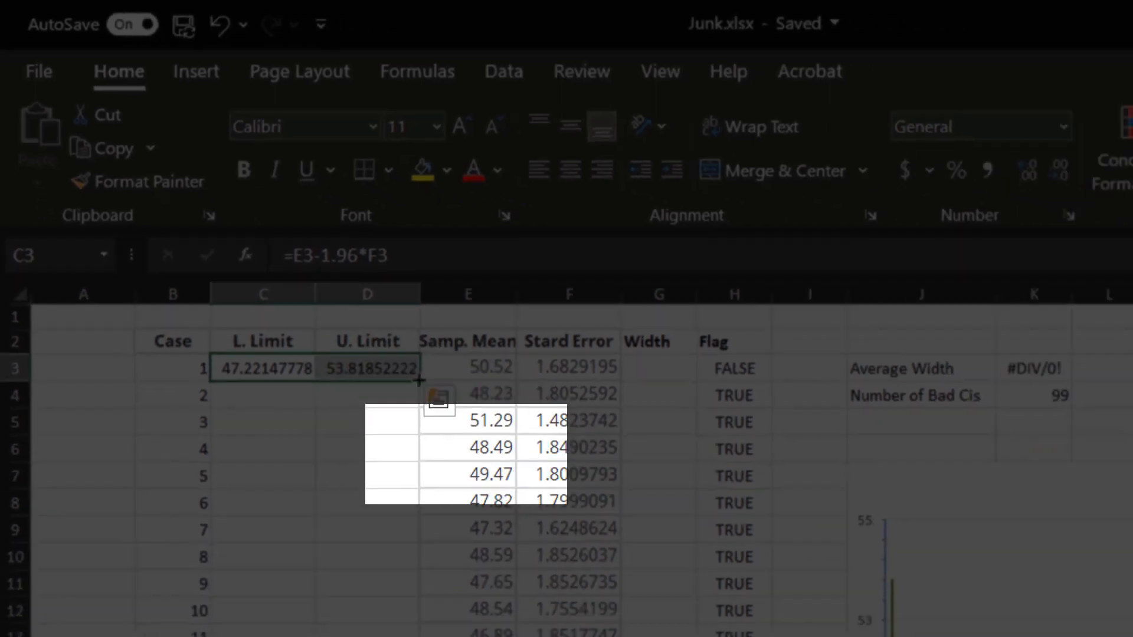
{"action": "double_click", "coordinate": [509, 463]}
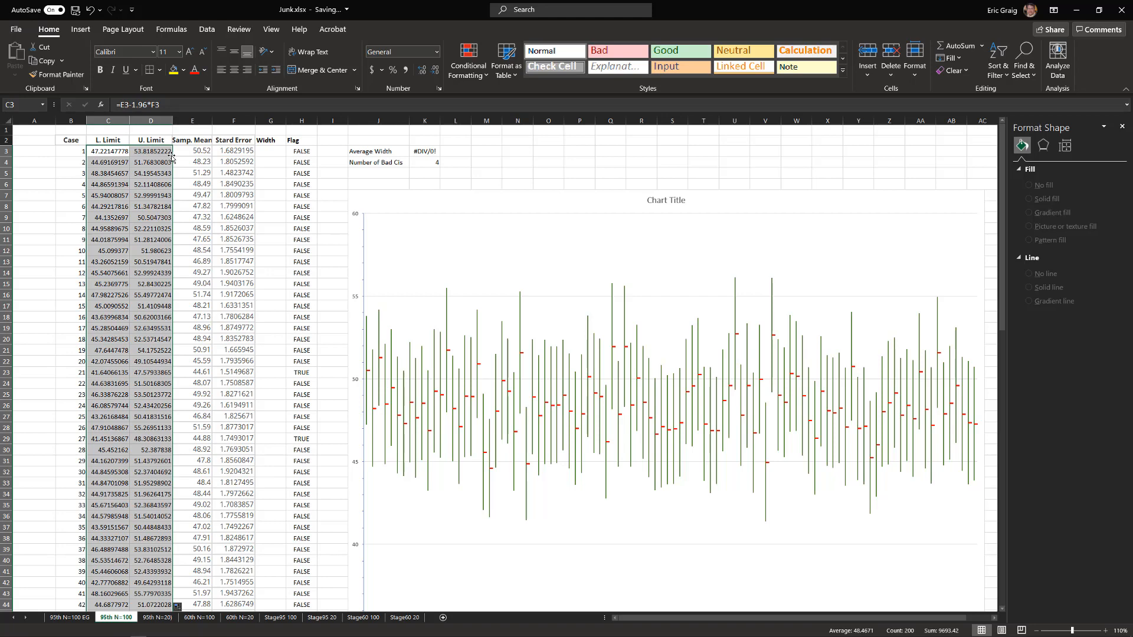
Draw a straight horizontal line about 13.28" wide across the confidence interval chart, starting at the vertical axis at about 48.
{"action": "scroll", "coordinate": [456, 283], "scroll_direction": "down", "scroll_amount": 2}
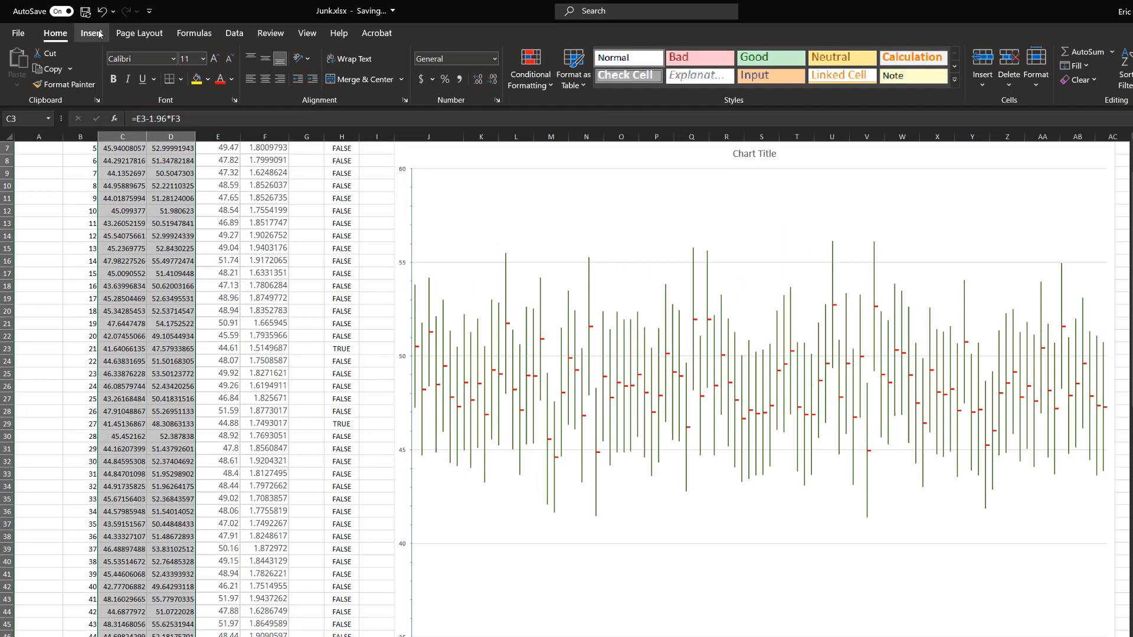
{"action": "left_click", "coordinate": [87, 30]}
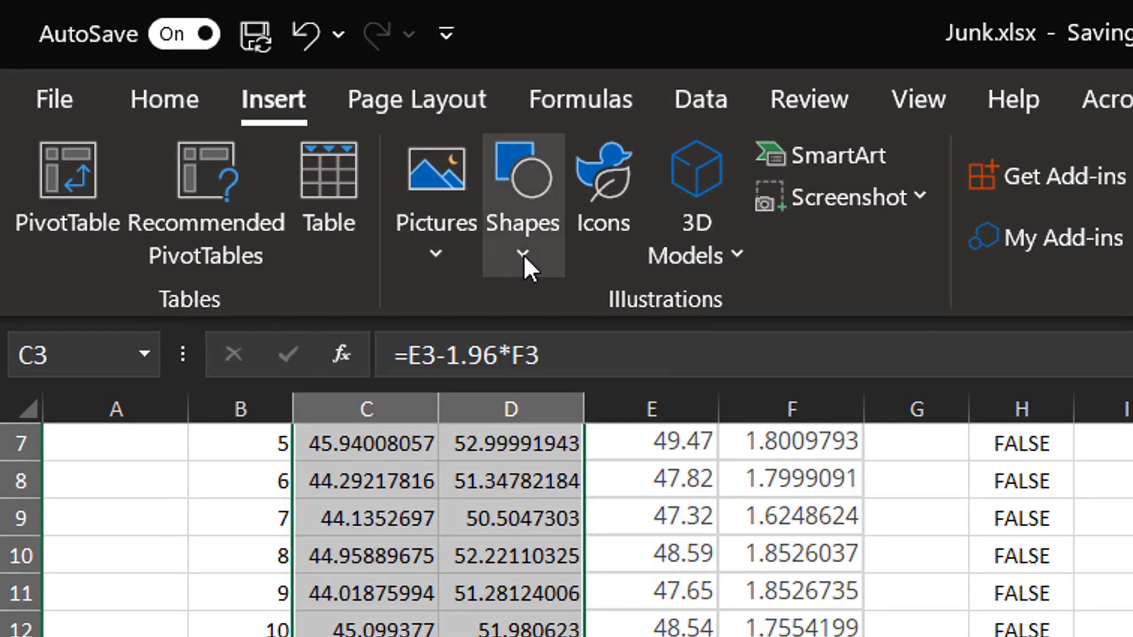
{"action": "left_click", "coordinate": [523, 253]}
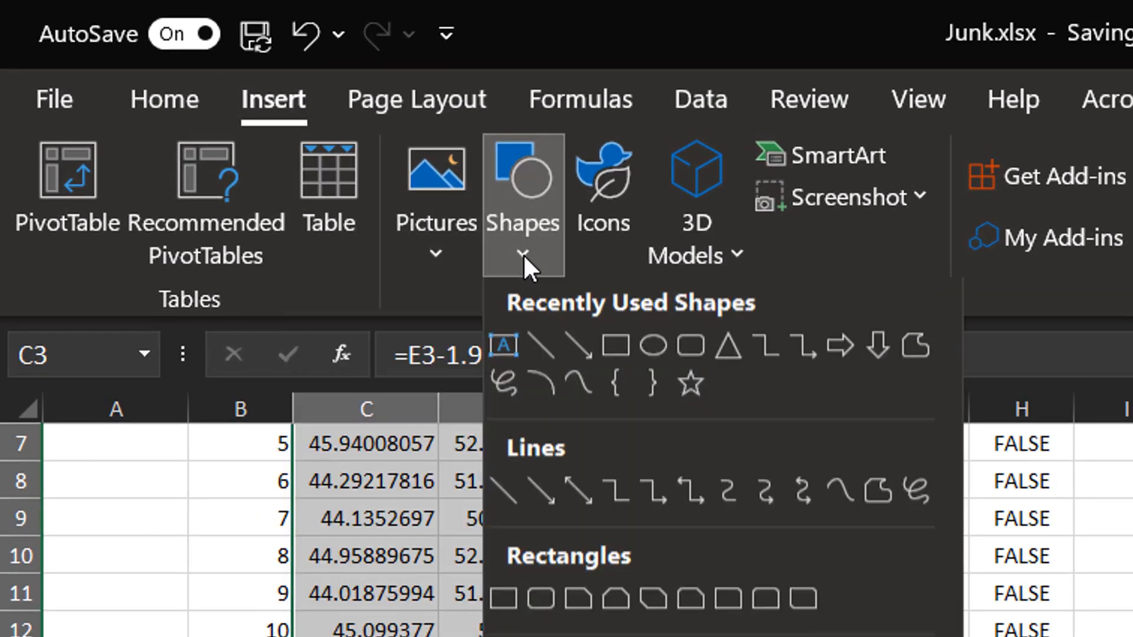
{"action": "left_click", "coordinate": [542, 351]}
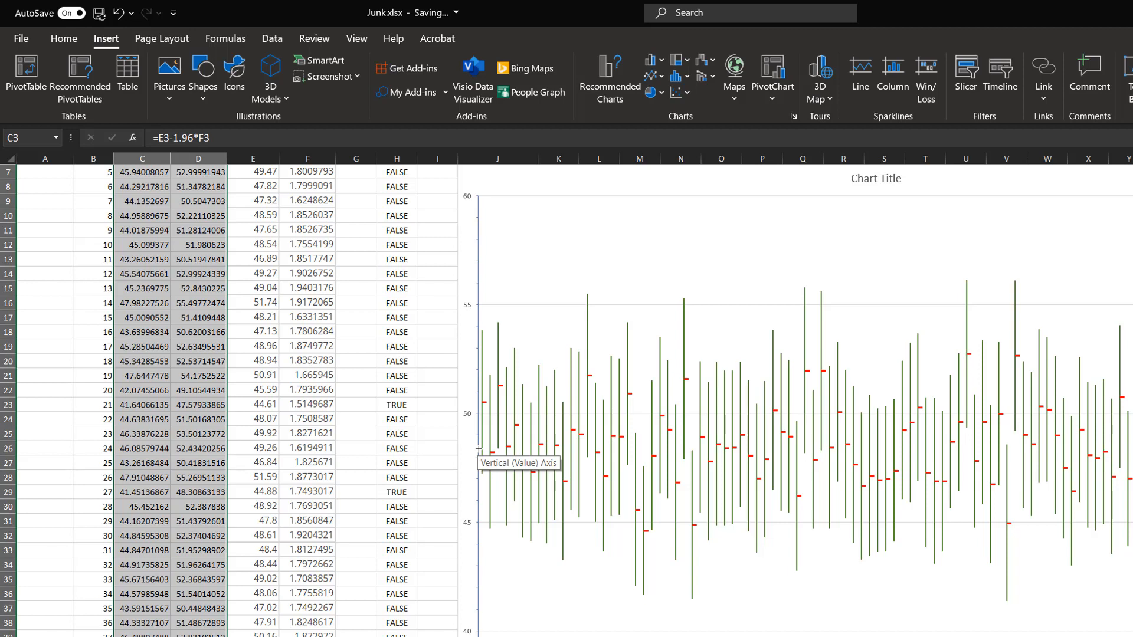
{"action": "mouse_move", "coordinate": [478, 450]}
{"action": "left_mouse_down"}
{"action": "mouse_move", "coordinate": [924, 459]}
{"action": "mouse_move", "coordinate": [1087, 440]}
{"action": "mouse_move", "coordinate": [971, 355]}
{"action": "mouse_move", "coordinate": [969, 344]}
{"action": "mouse_move", "coordinate": [984, 344]}
{"action": "left_mouse_up"}
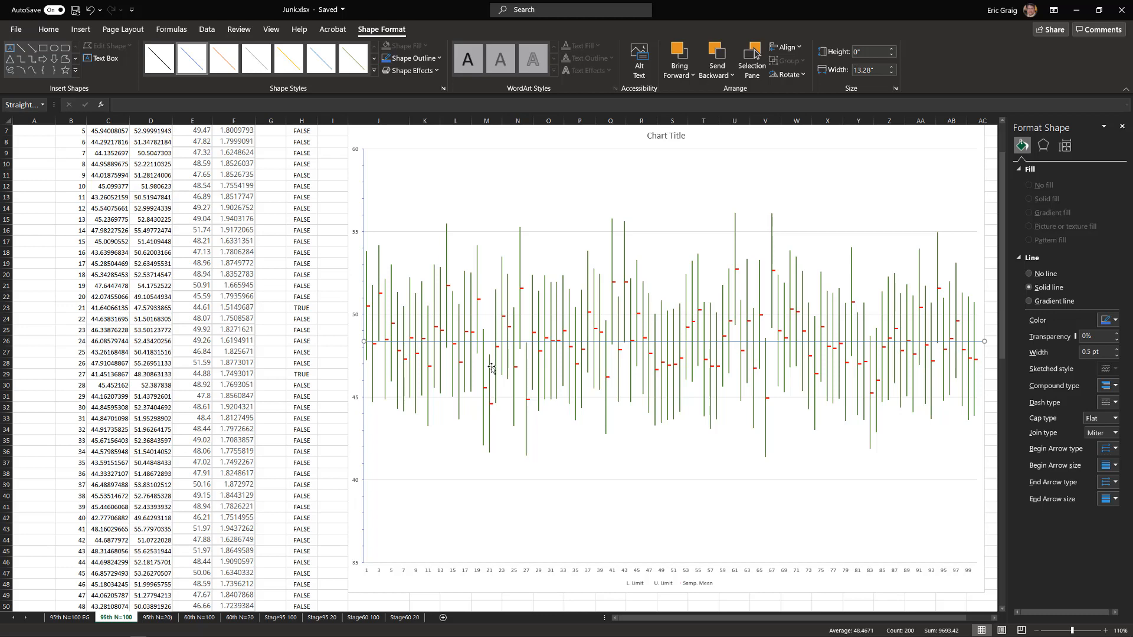
Check the Number of Bad CIs formula, and enter the interval width formula =D3-C3 in G3 for the first case.
{"action": "scroll", "coordinate": [443, 328], "scroll_direction": "up", "scroll_amount": 2}
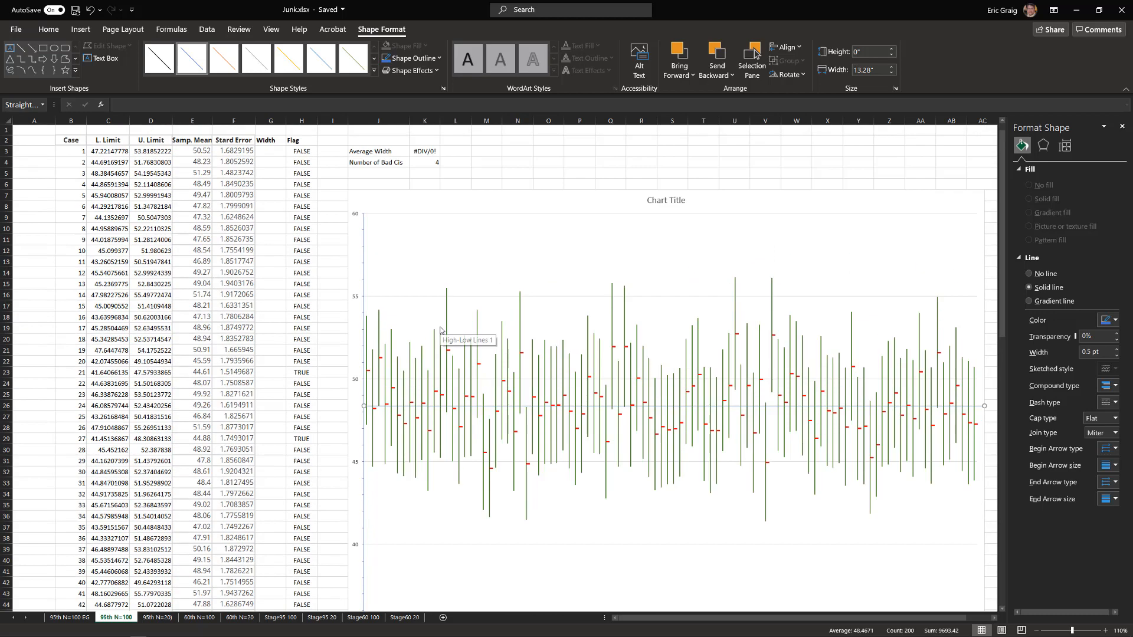
{"action": "left_click", "coordinate": [426, 161]}
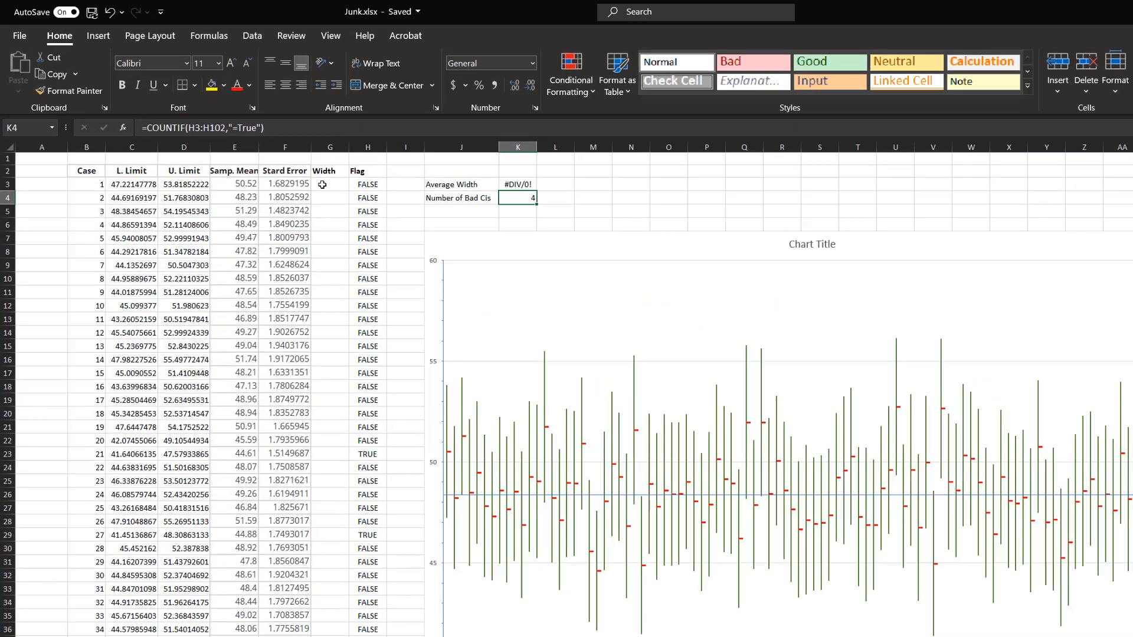
{"action": "left_click", "coordinate": [264, 152]}
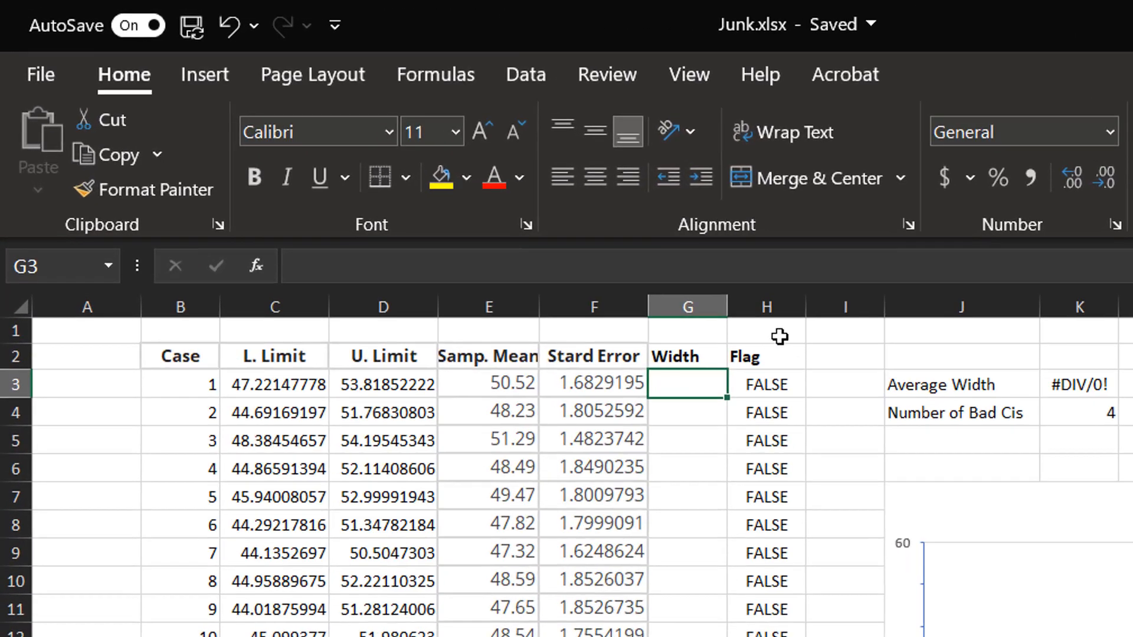
{"action": "type", "text": "="}
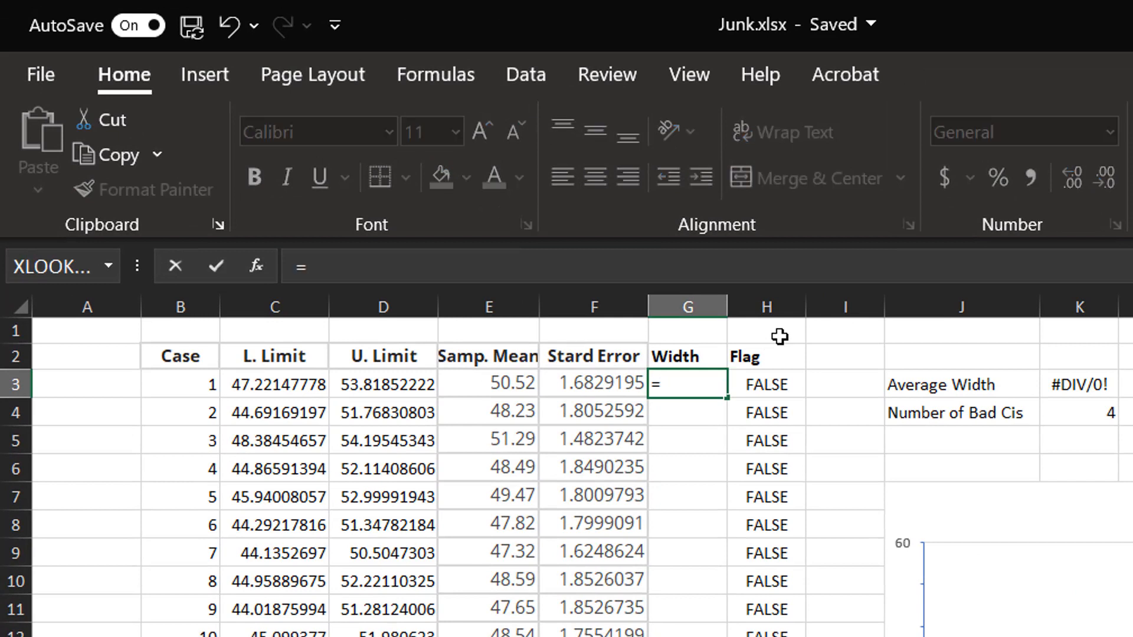
{"action": "left_click", "coordinate": [375, 385]}
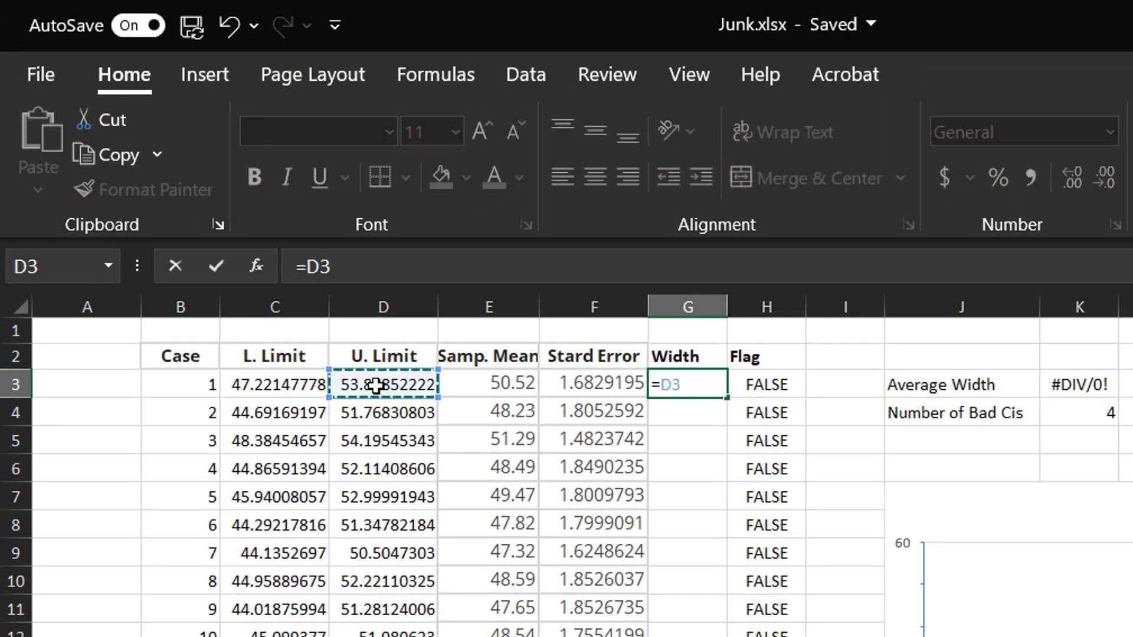
{"action": "type", "text": "-"}
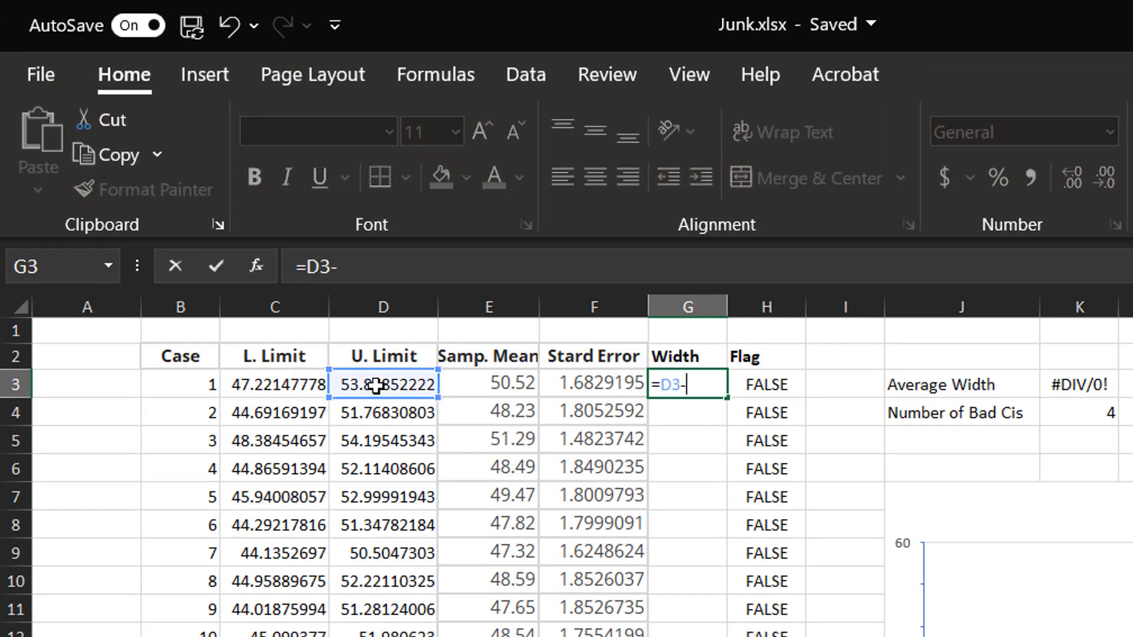
{"action": "left_click", "coordinate": [276, 384]}
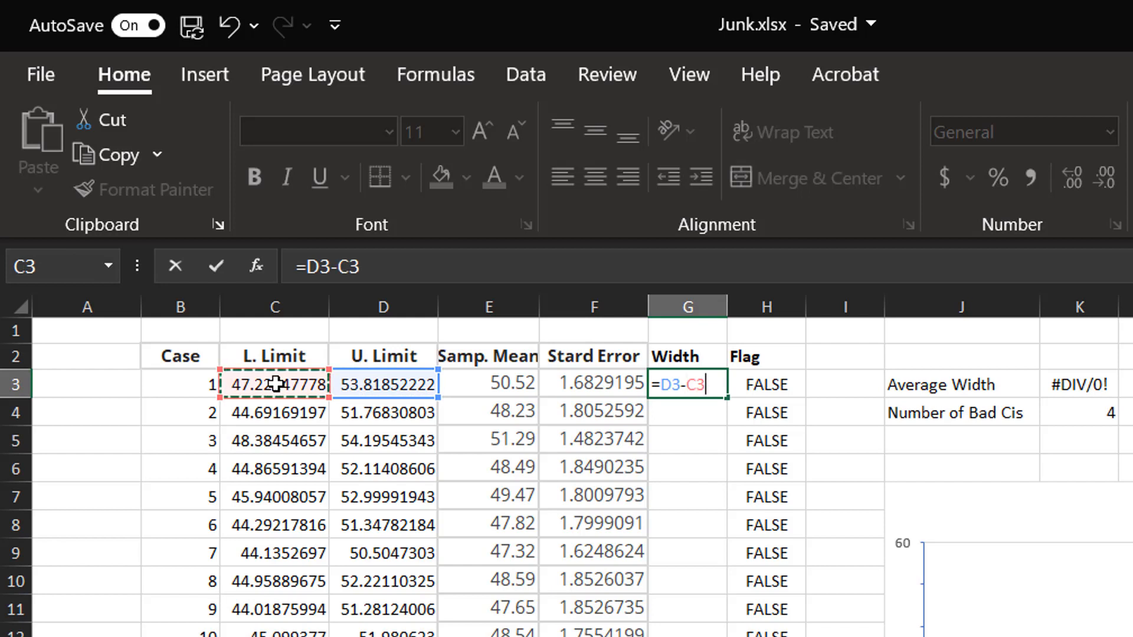
{"action": "key", "text": "Return"}
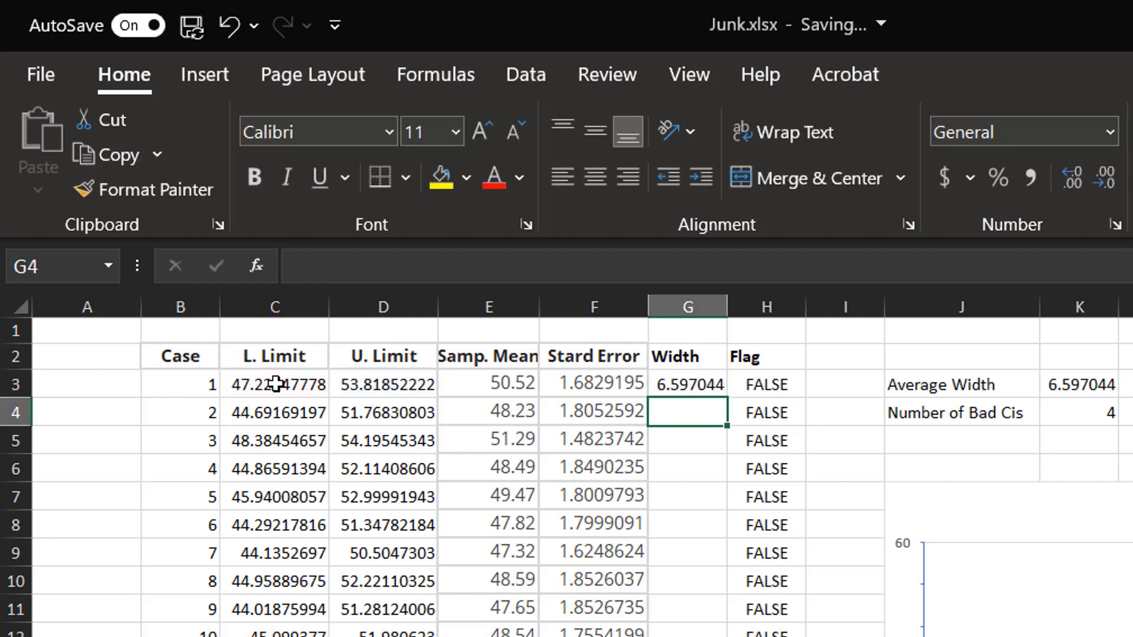
Fill the width formula in G3 down through all the cases and inspect the Average Width formula in K3.
{"action": "left_click", "coordinate": [693, 386]}
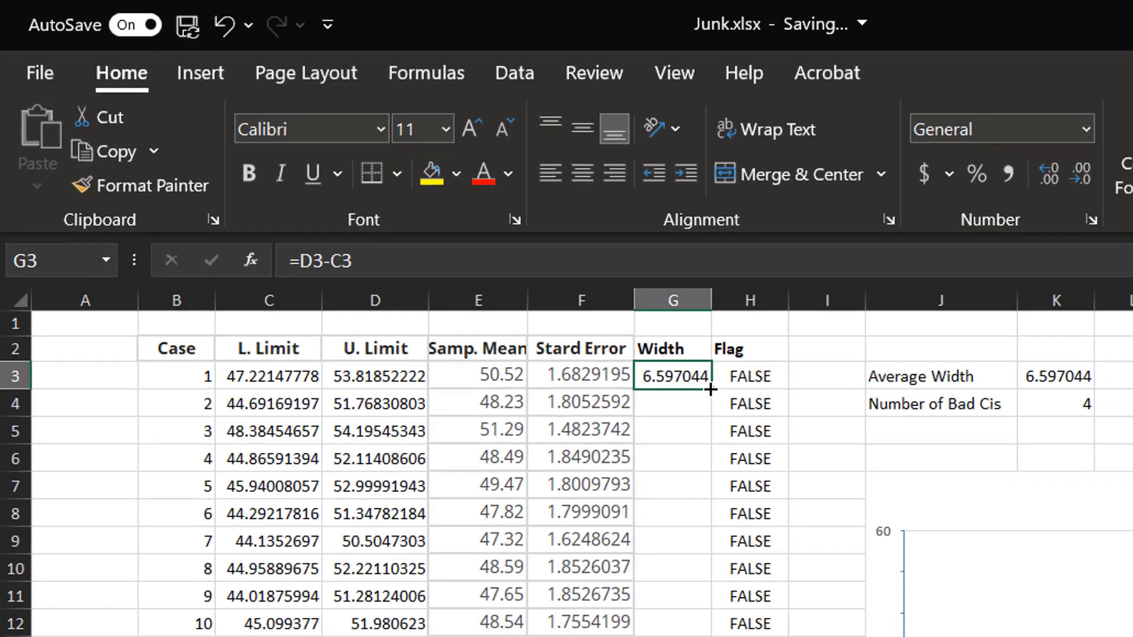
{"action": "double_click", "coordinate": [725, 399]}
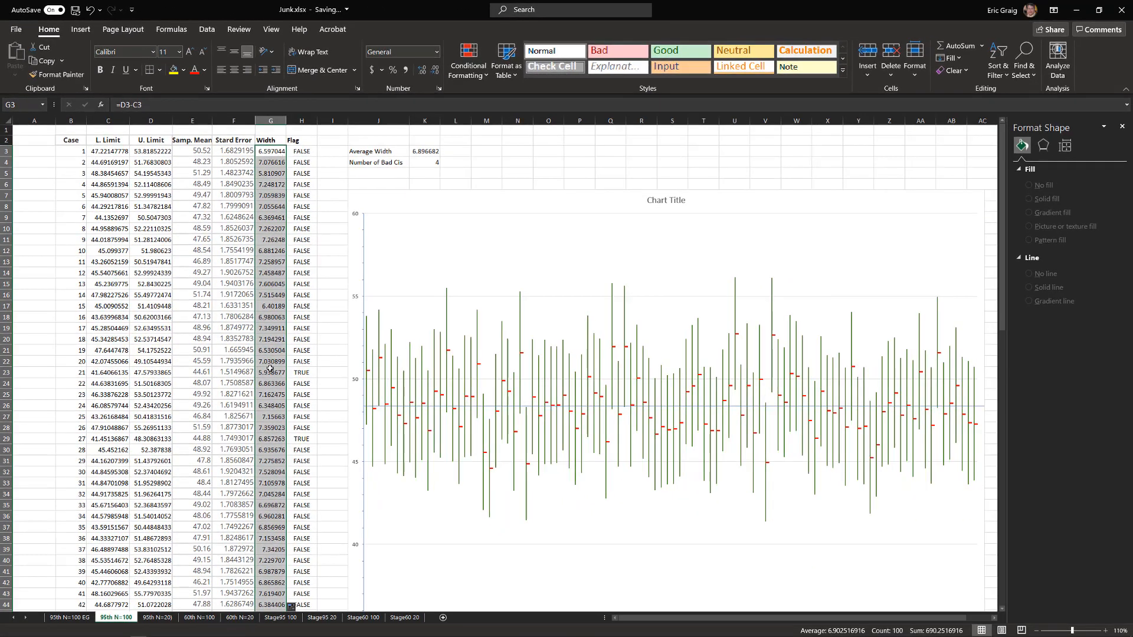
{"action": "left_click", "coordinate": [426, 151]}
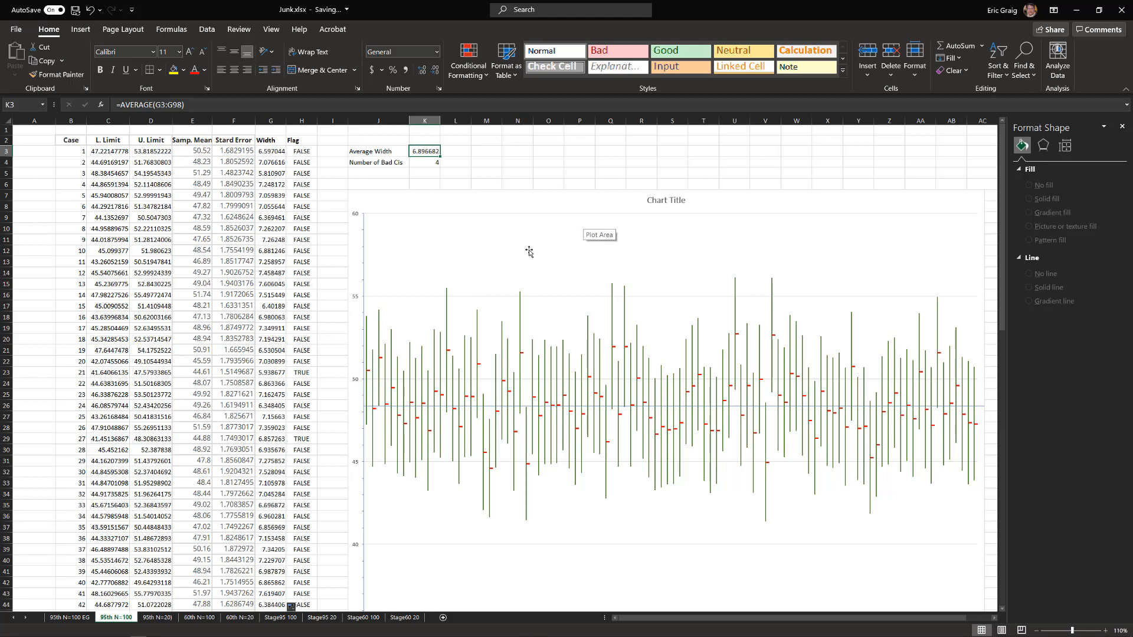
Switch to StatCrunch in the browser and close the summary statistics results for the samples.
{"action": "key", "text": "alt+Tab"}
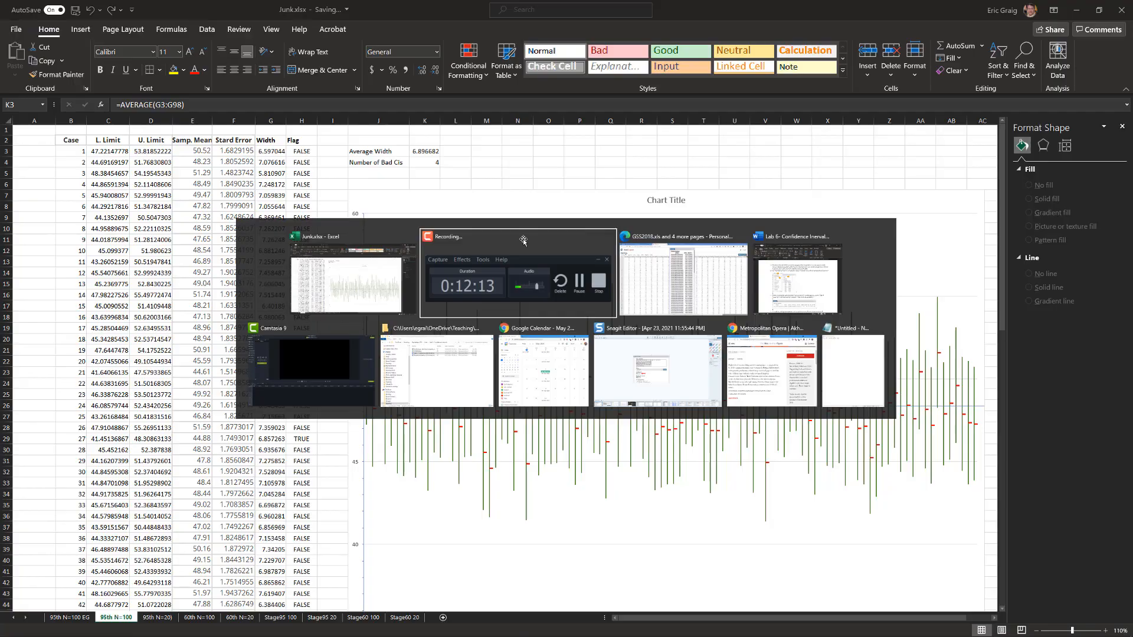
{"action": "key", "text": "alt+Tab"}
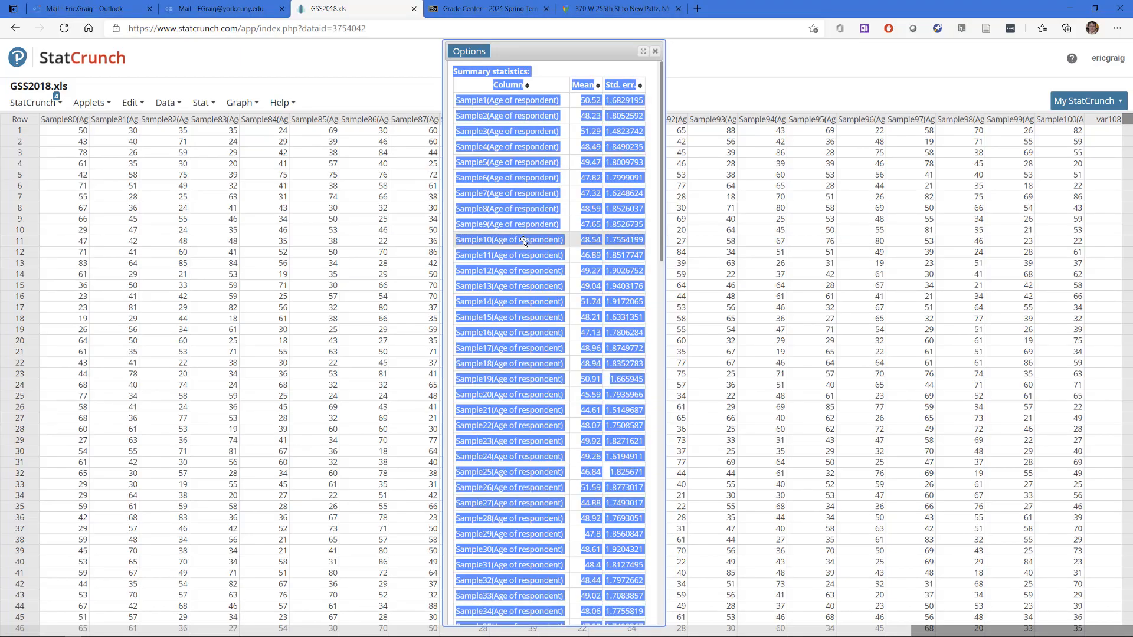
{"action": "left_click", "coordinate": [656, 52]}
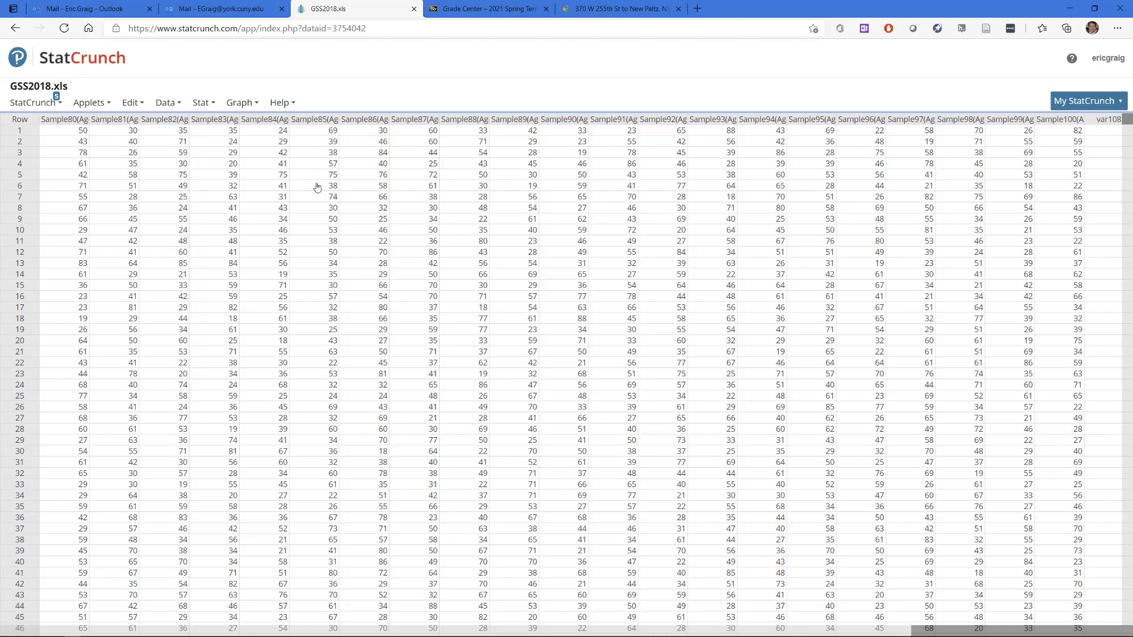
Delete the columns Sample1(Age of respondent) through Sample100(Age of respondent) from the GSS2018.xls data table.
{"action": "left_click", "coordinate": [135, 105]}
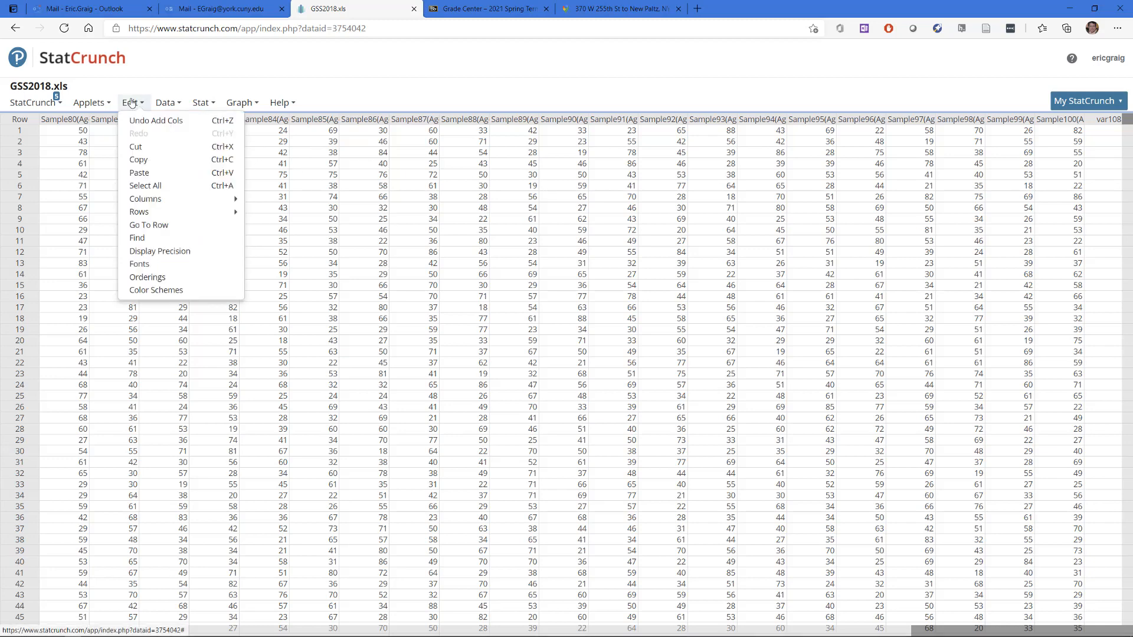
{"action": "left_click", "coordinate": [169, 106]}
{"action": "left_click", "coordinate": [139, 104]}
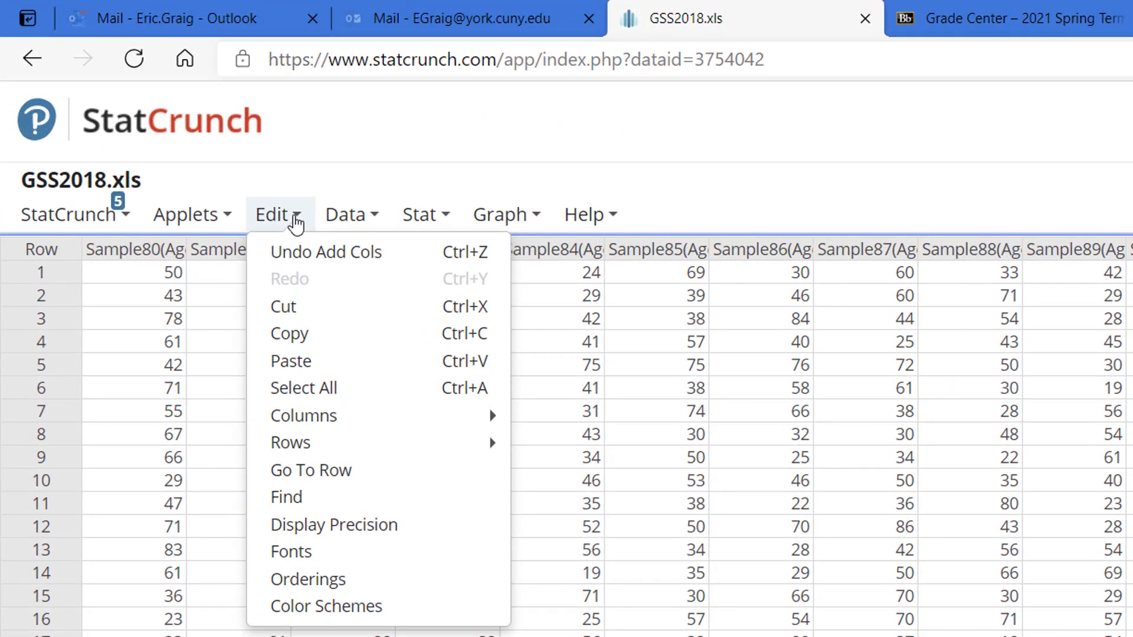
{"action": "mouse_move", "coordinate": [453, 423]}
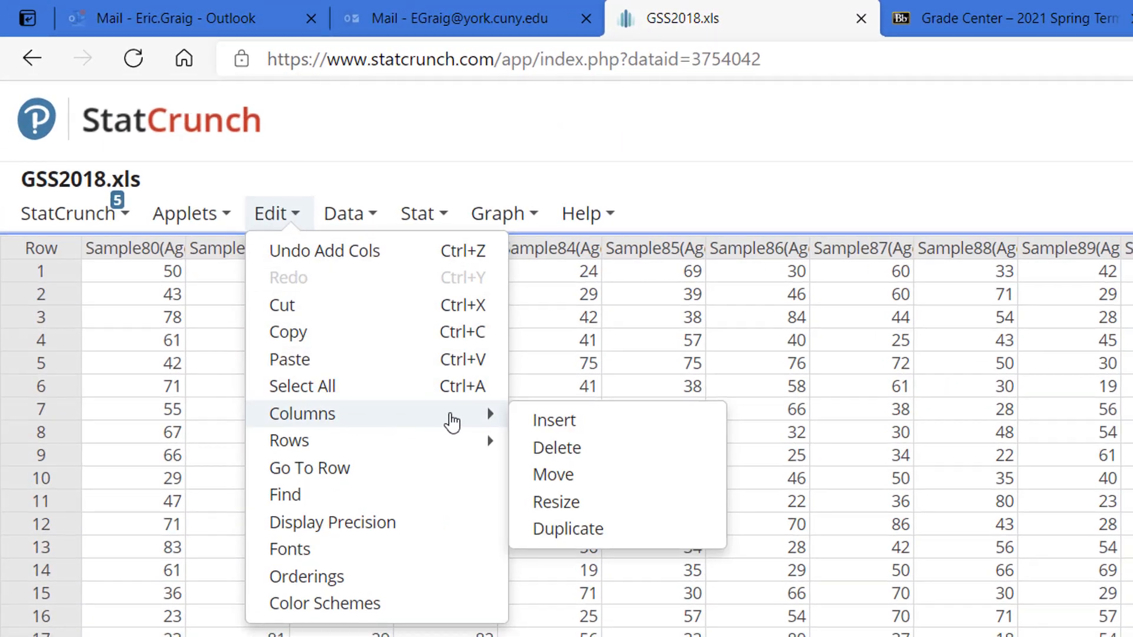
{"action": "left_click", "coordinate": [554, 448]}
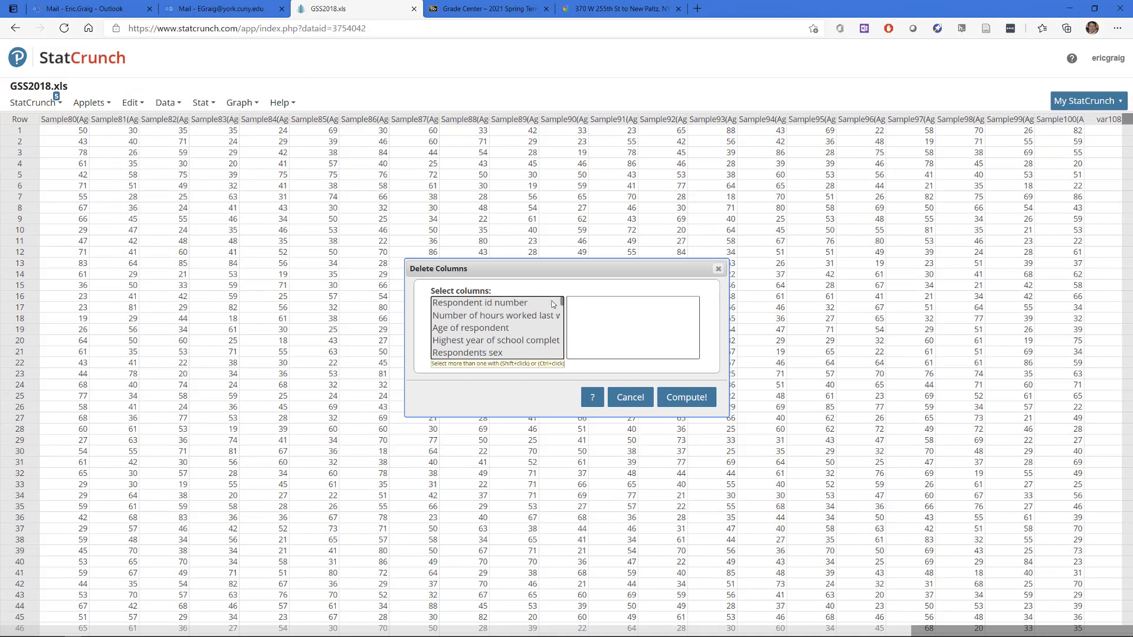
{"action": "scroll", "coordinate": [562, 300], "scroll_direction": "down", "scroll_amount": 2}
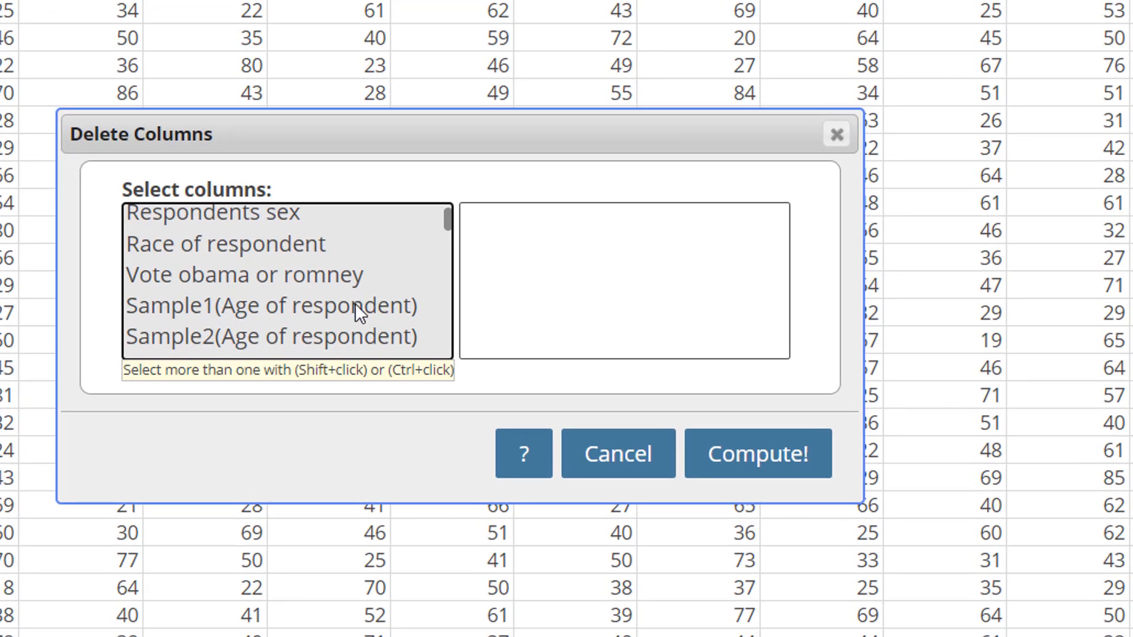
{"action": "left_click", "coordinate": [355, 304]}
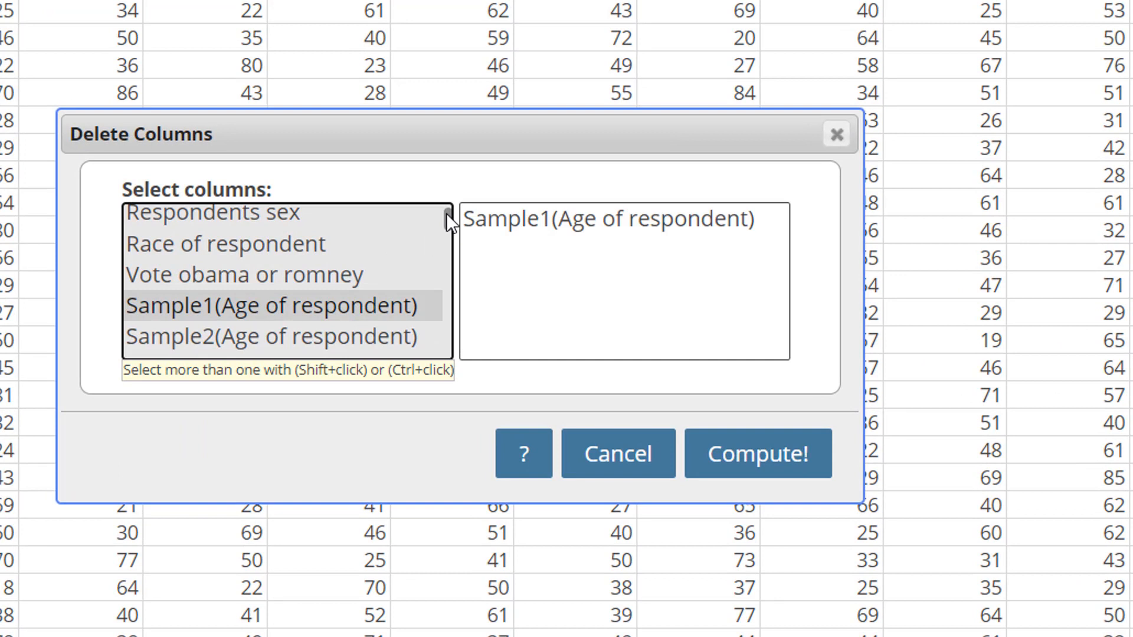
{"action": "left_click_drag", "start_coordinate": [446, 213], "coordinate": [459, 368]}
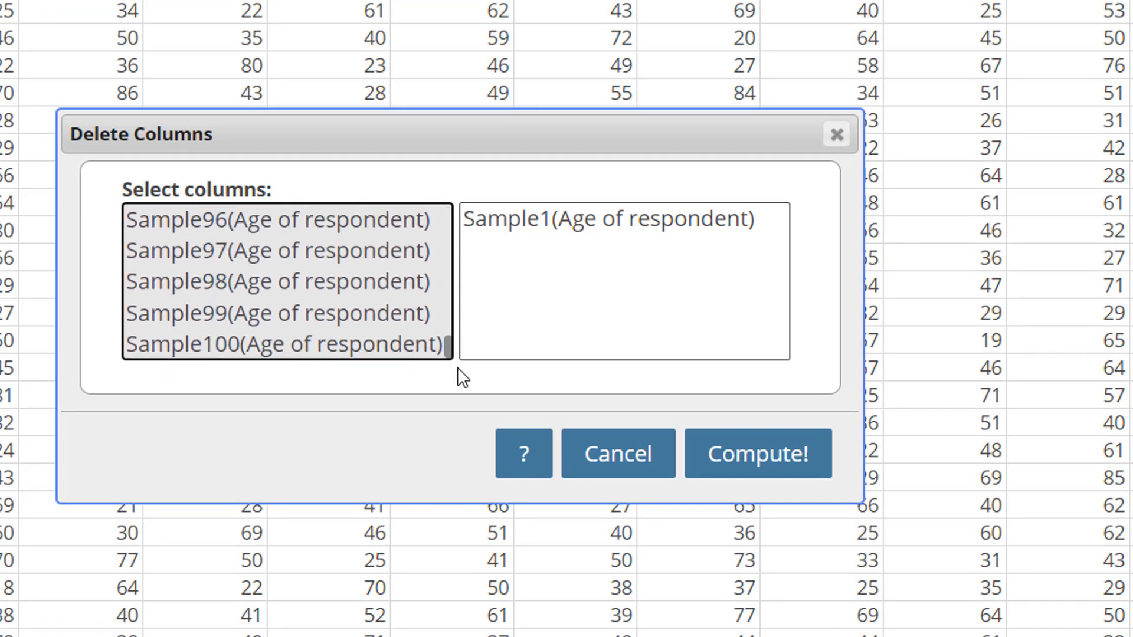
{"action": "left_click", "coordinate": [356, 337], "text": "shift"}
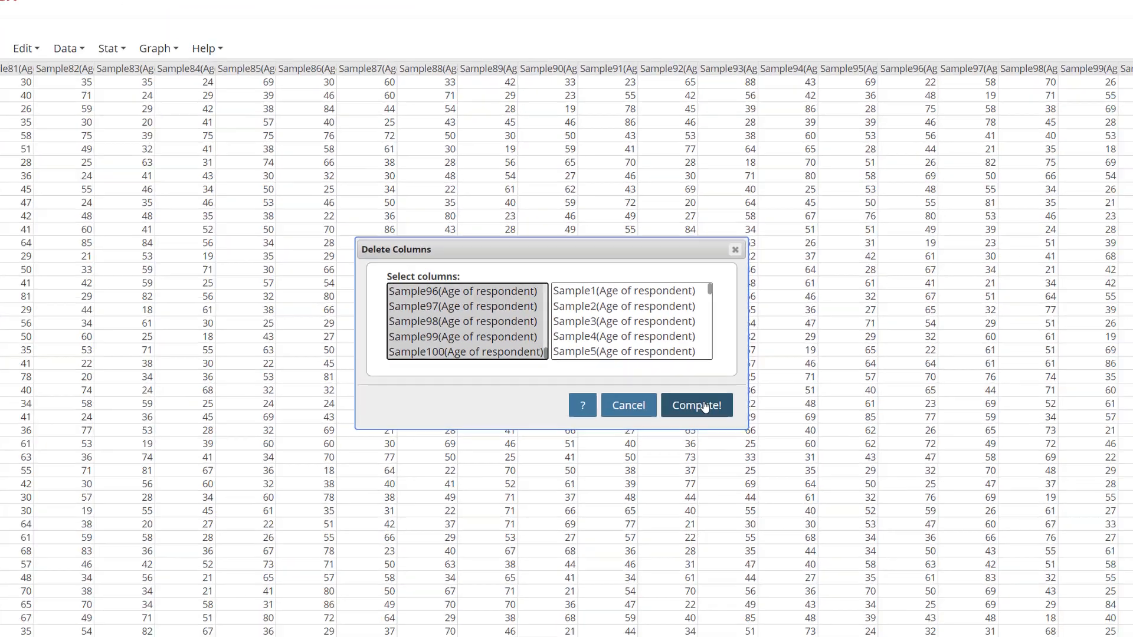
{"action": "left_click", "coordinate": [702, 406]}
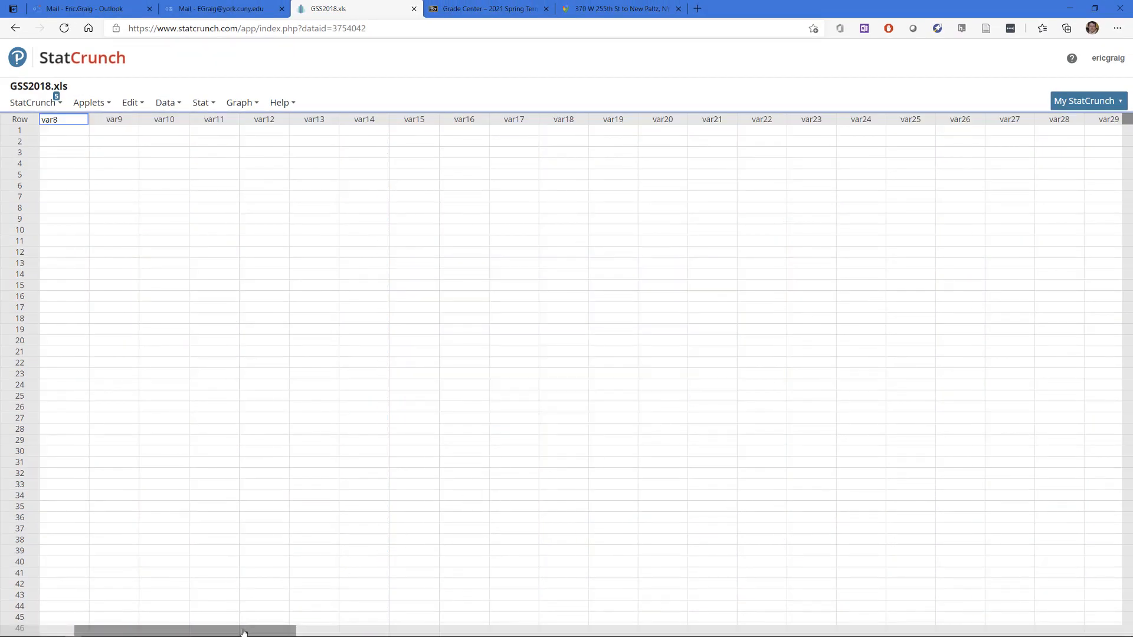
Draw 100 samples of size 20 from the Age of respondent column, split across columns, and dismiss the results list.
{"action": "left_click_drag", "start_coordinate": [243, 631], "coordinate": [171, 630]}
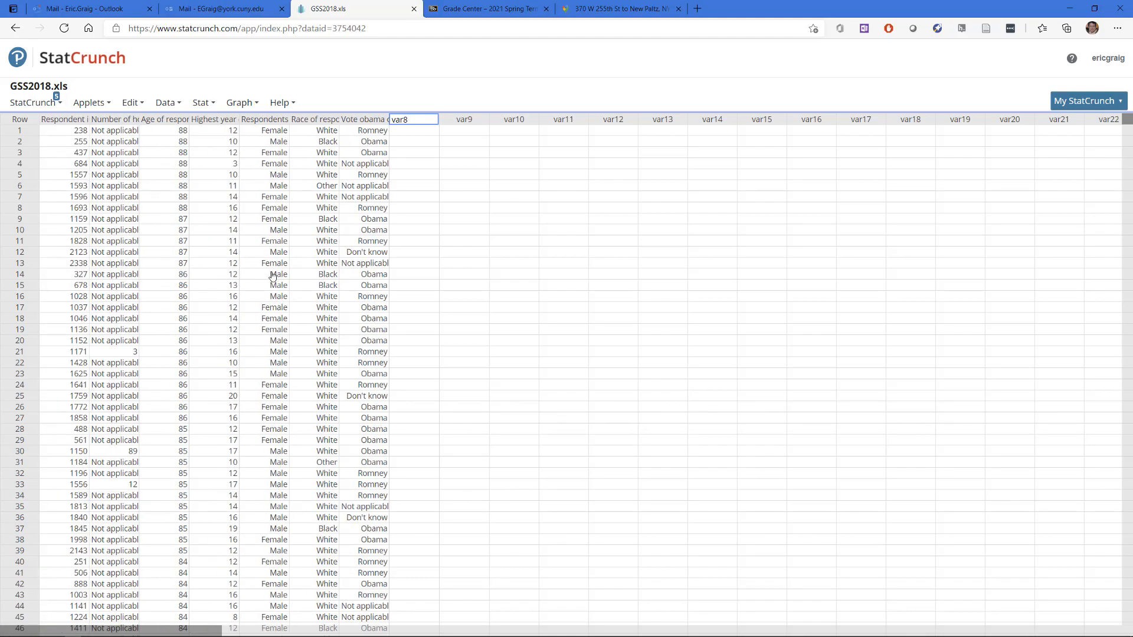
{"action": "left_click", "coordinate": [176, 103]}
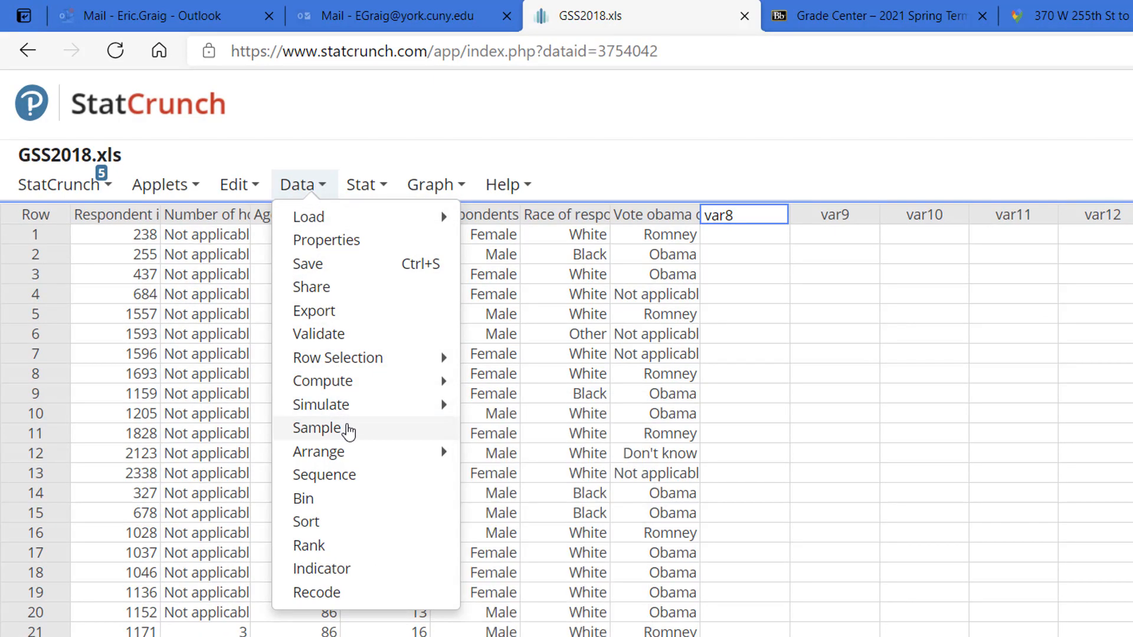
{"action": "left_click", "coordinate": [348, 431]}
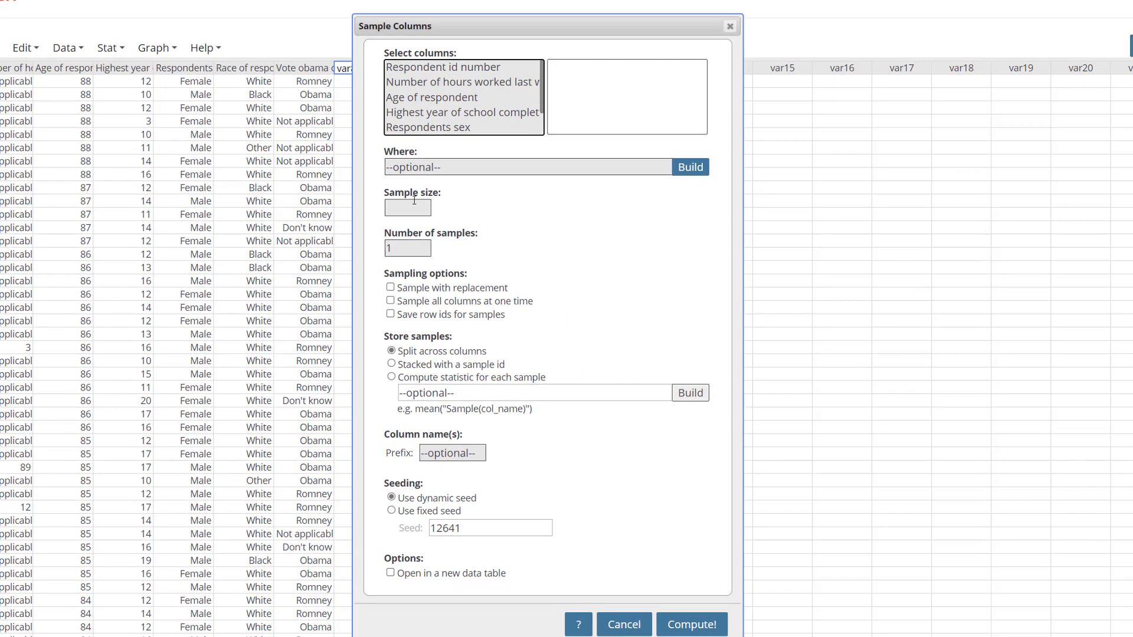
{"action": "left_click", "coordinate": [413, 205]}
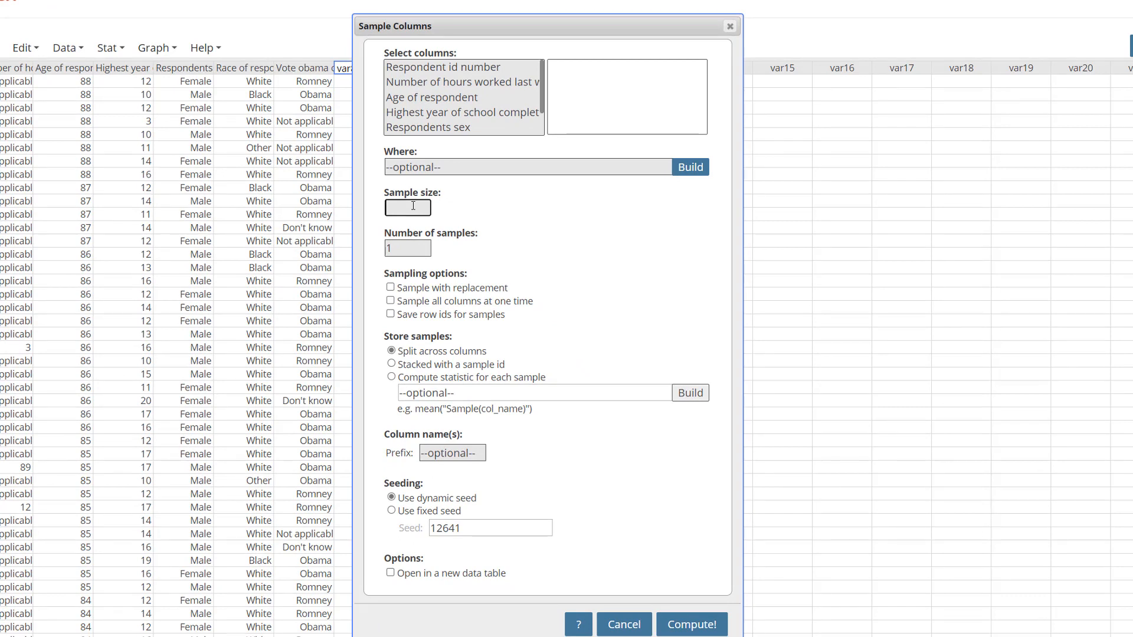
{"action": "type", "text": "20"}
{"action": "left_click", "coordinate": [409, 245]}
{"action": "type", "text": "00"}
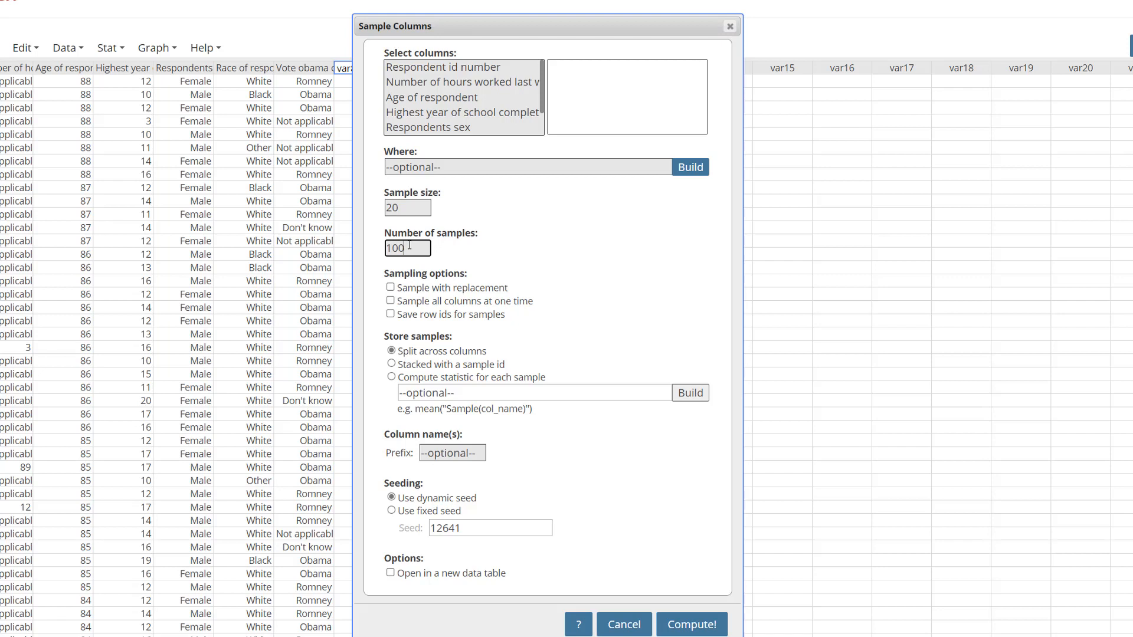
{"action": "left_click", "coordinate": [421, 99]}
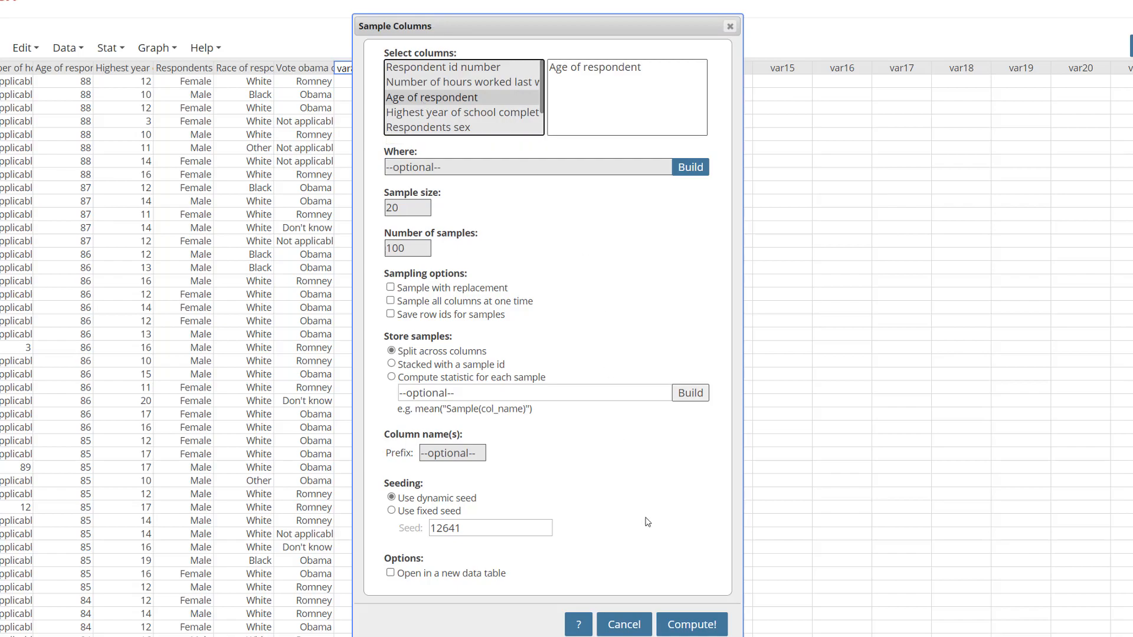
{"action": "left_click", "coordinate": [691, 624]}
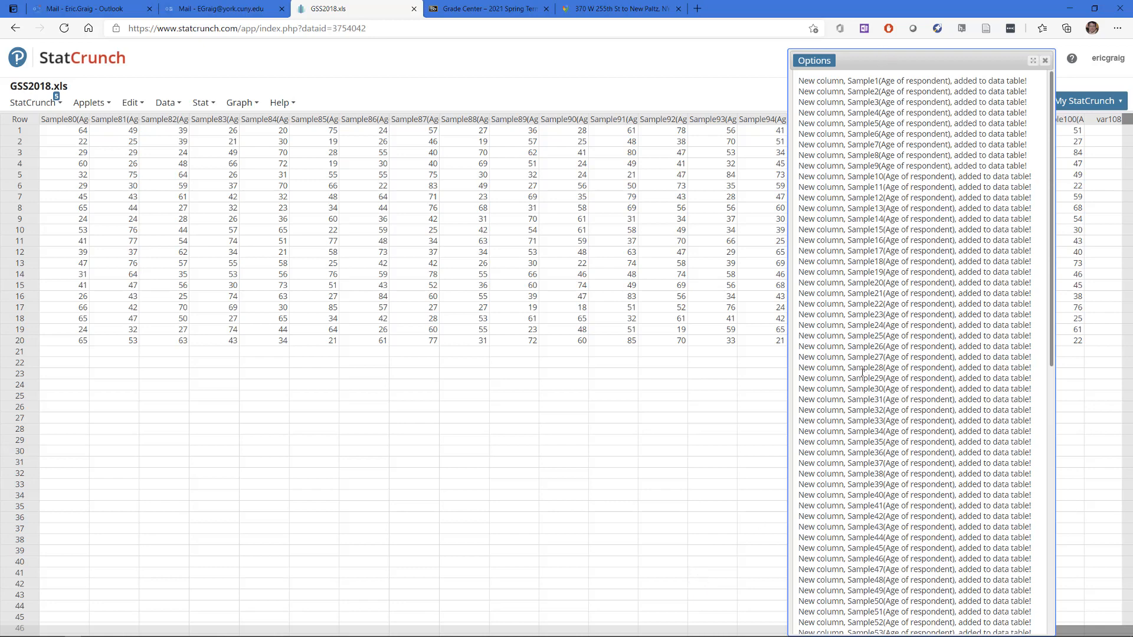
{"action": "left_click", "coordinate": [1045, 62]}
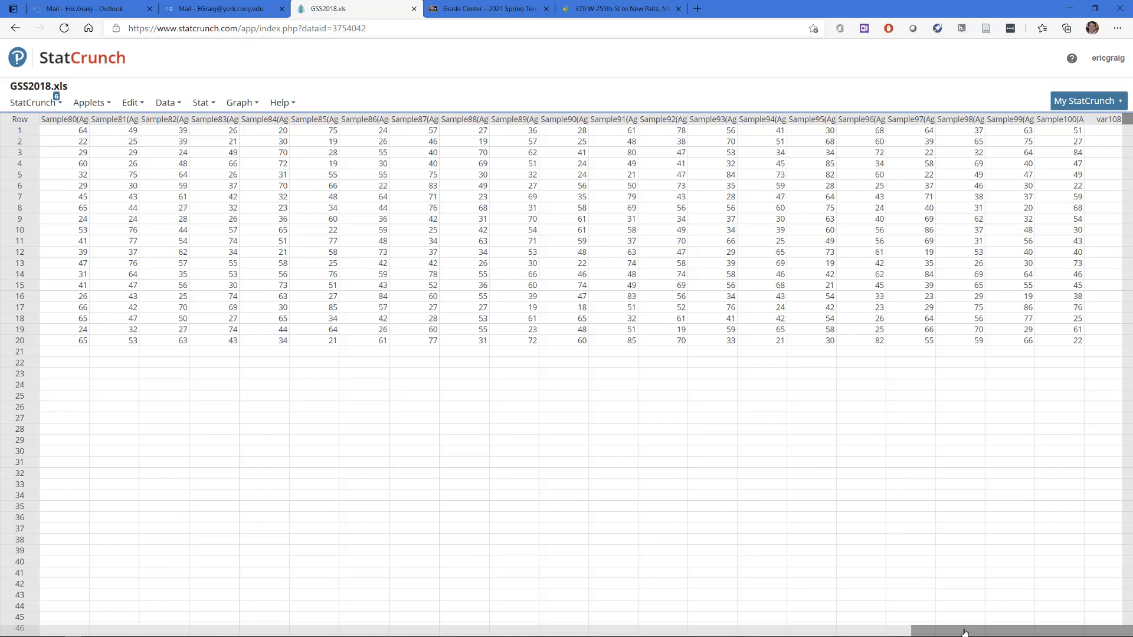
Compute column summary statistics for Age of respondent, limited to Mean and Std. err., and close the results.
{"action": "left_click_drag", "start_coordinate": [962, 630], "coordinate": [54, 574]}
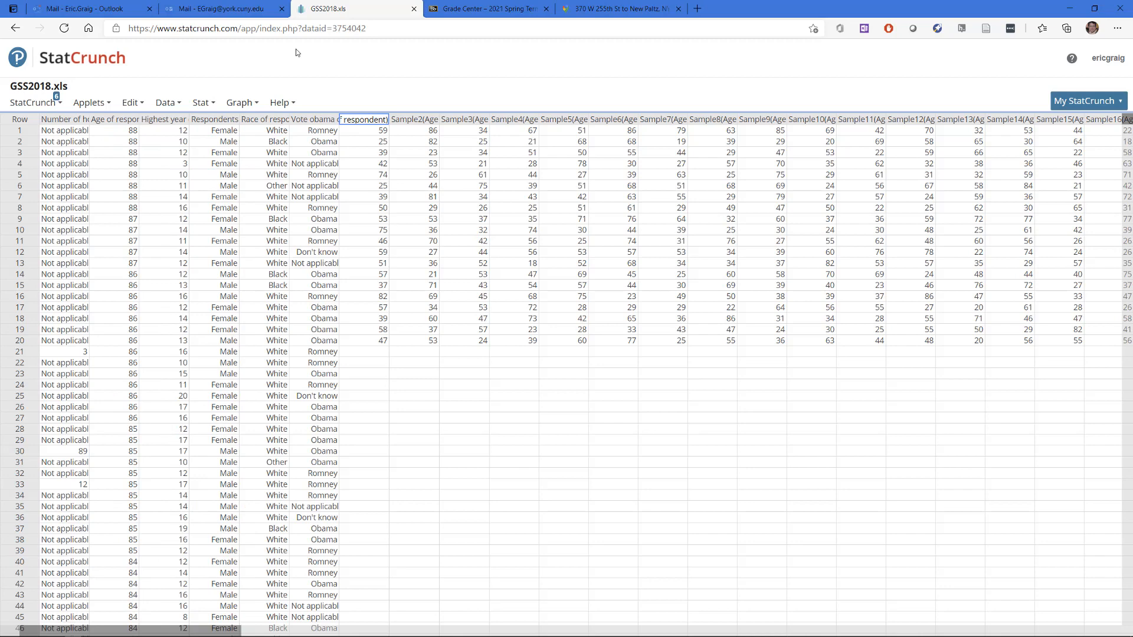
{"action": "left_click", "coordinate": [207, 102]}
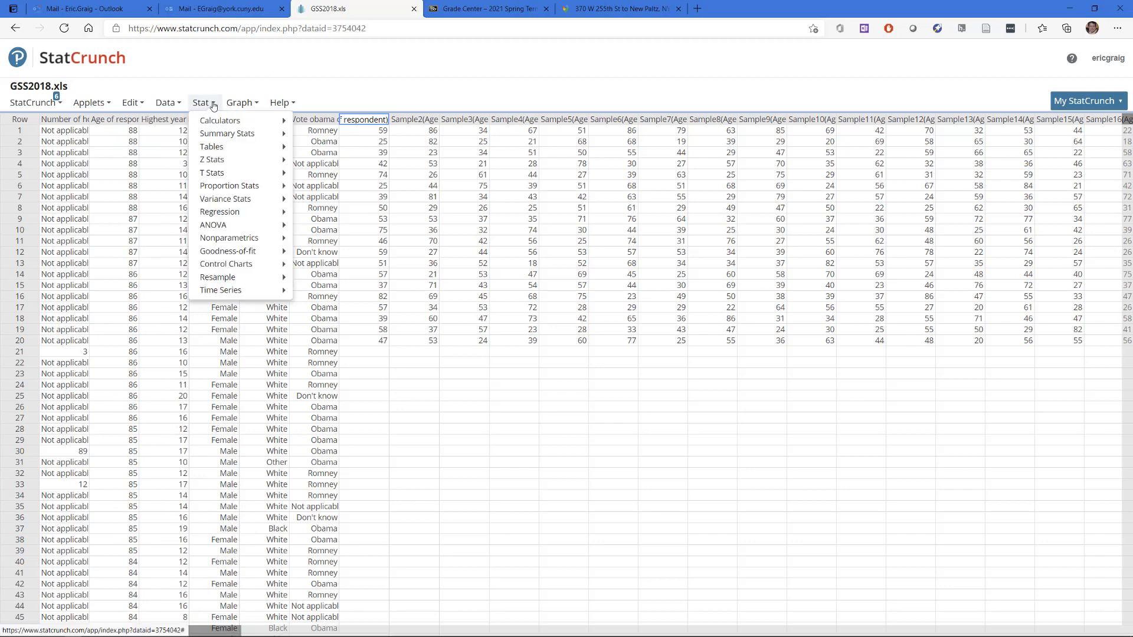
{"action": "mouse_move", "coordinate": [239, 133]}
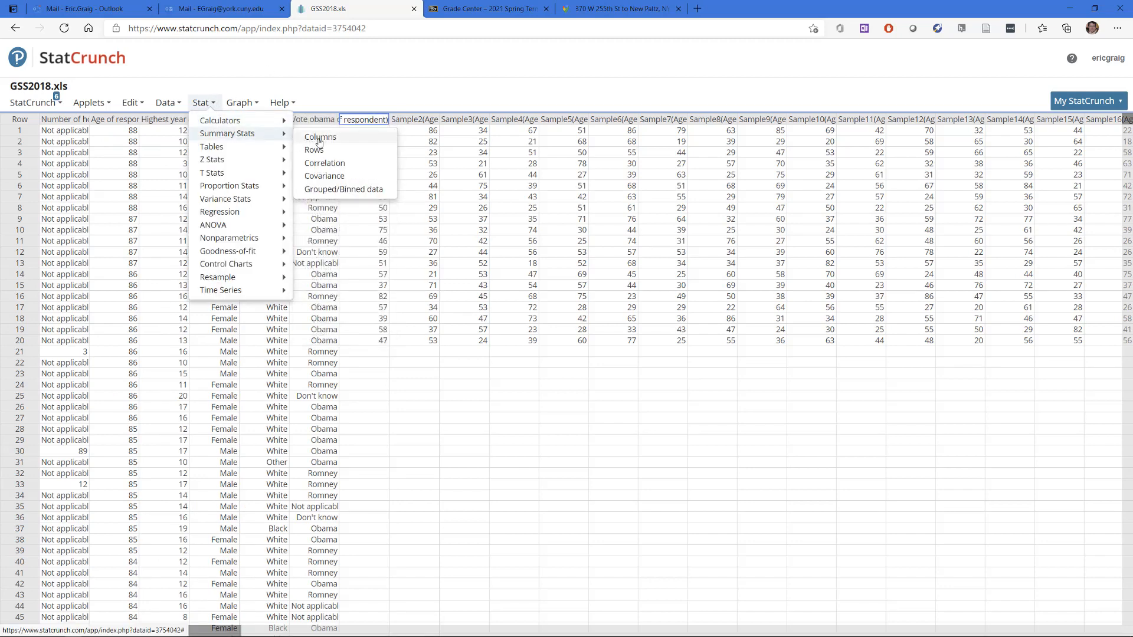
{"action": "left_click", "coordinate": [328, 137]}
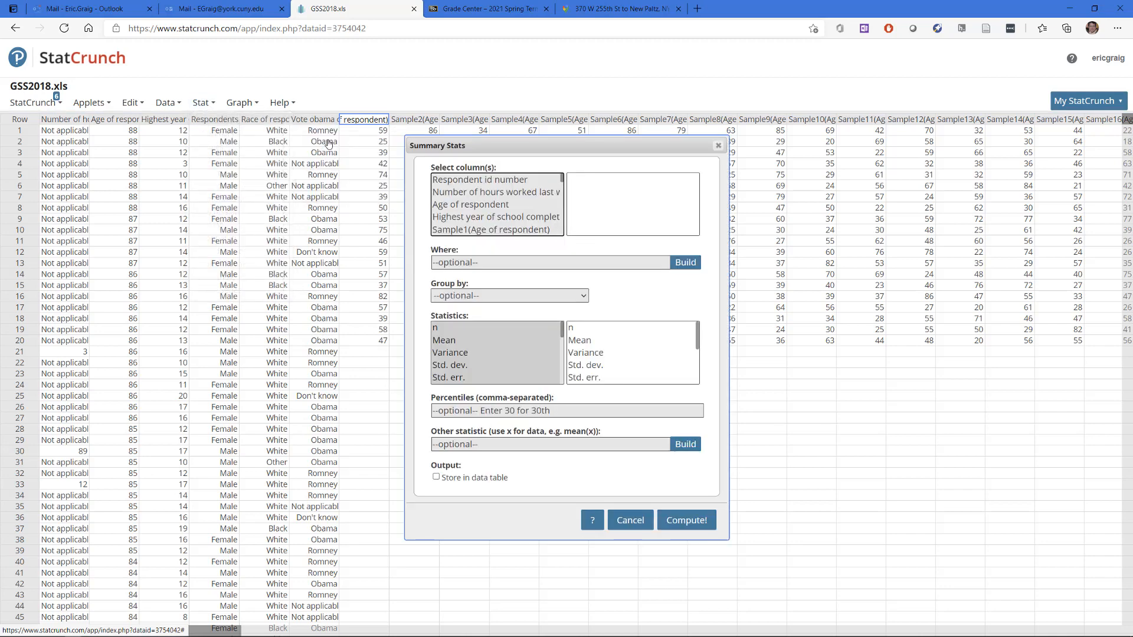
{"action": "left_click", "coordinate": [463, 205]}
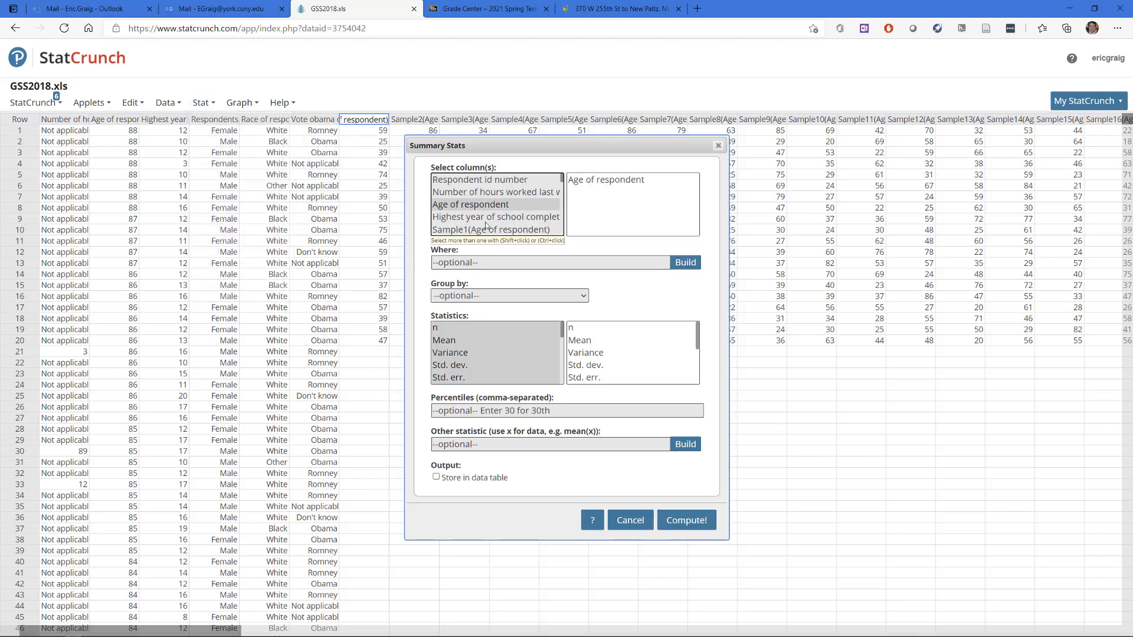
{"action": "left_click", "coordinate": [446, 341]}
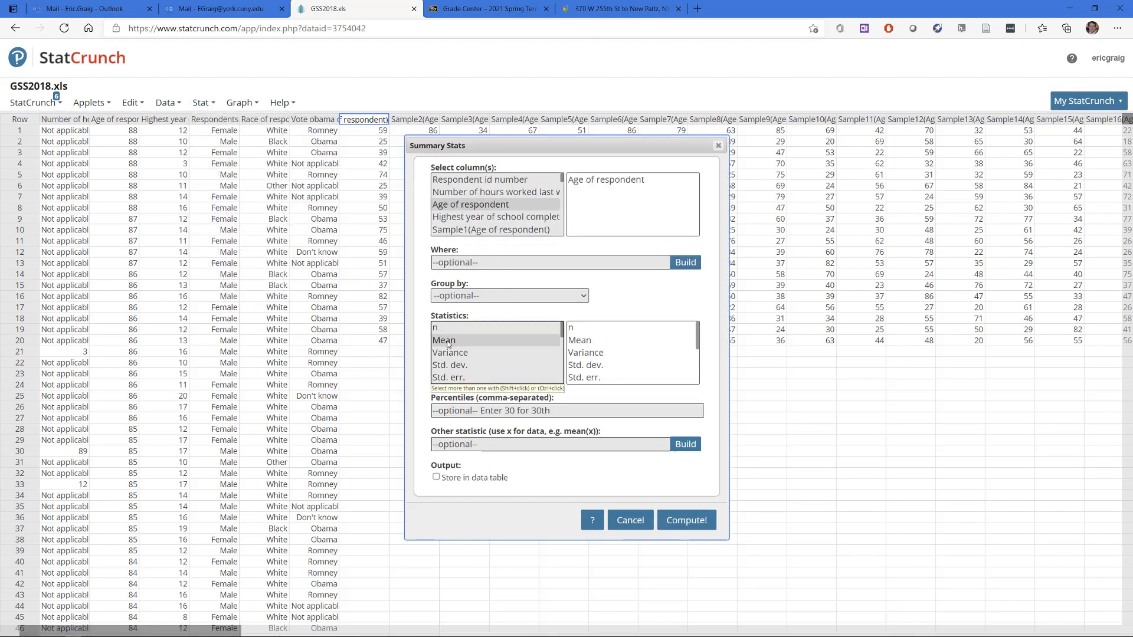
{"action": "left_click", "coordinate": [455, 378], "text": "ctrl"}
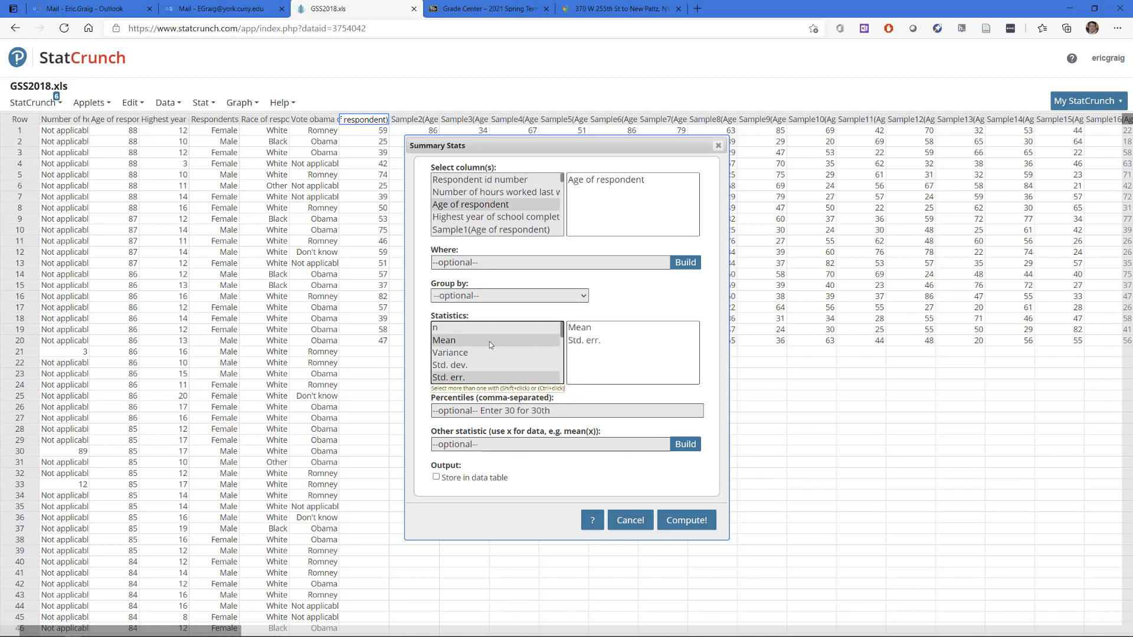
{"action": "left_click", "coordinate": [470, 378]}
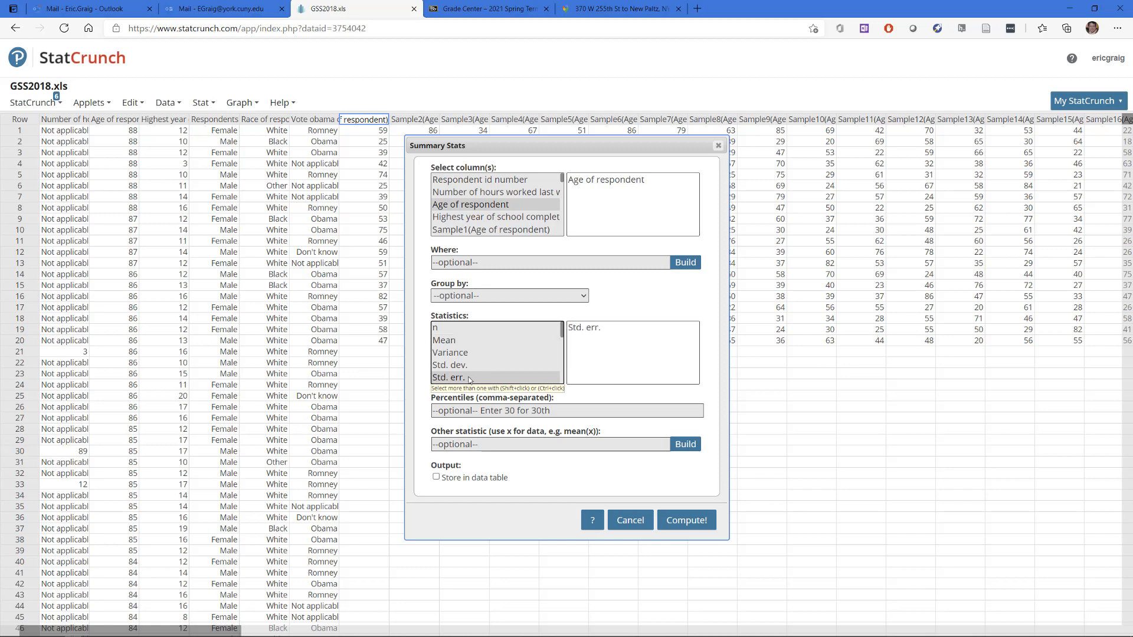
{"action": "left_click", "coordinate": [459, 342], "text": "ctrl"}
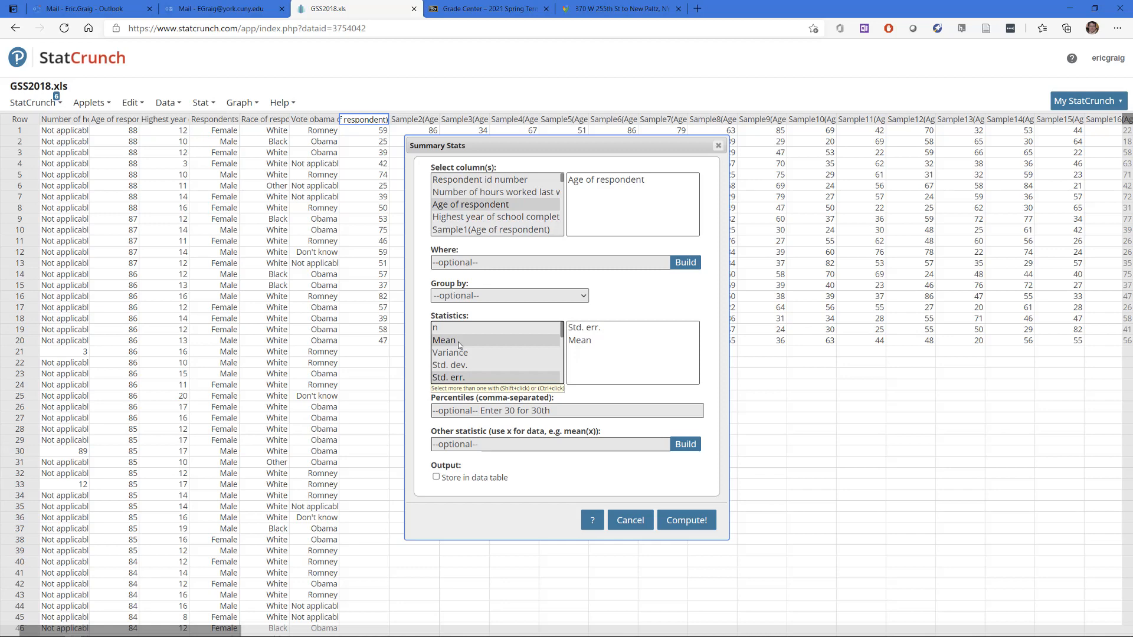
{"action": "left_click", "coordinate": [460, 345]}
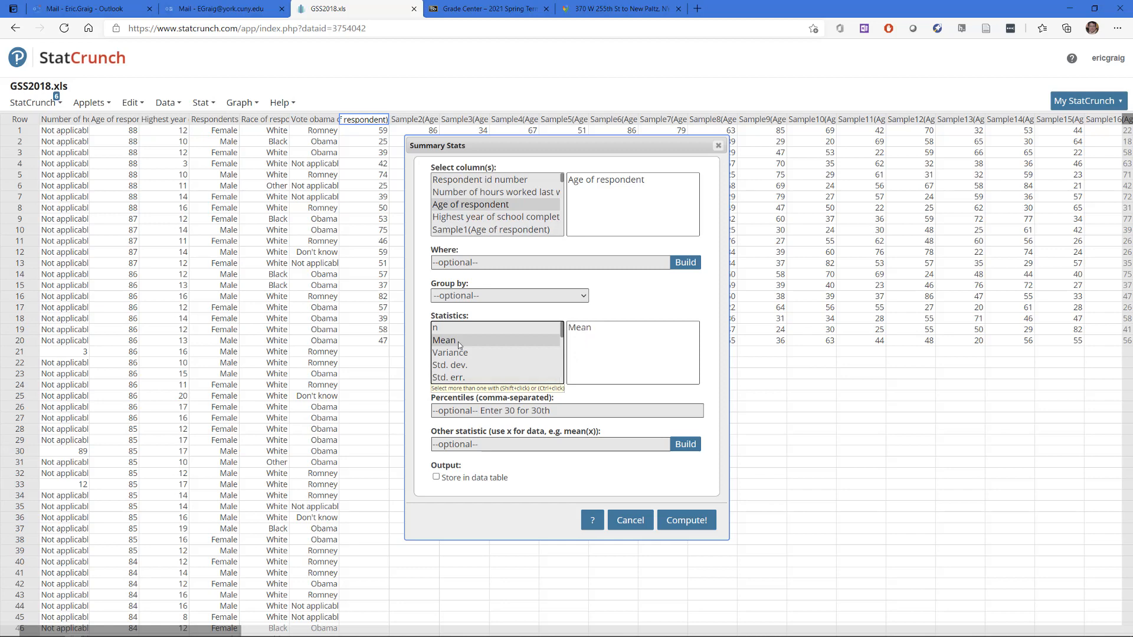
{"action": "left_click", "coordinate": [453, 379], "text": "ctrl"}
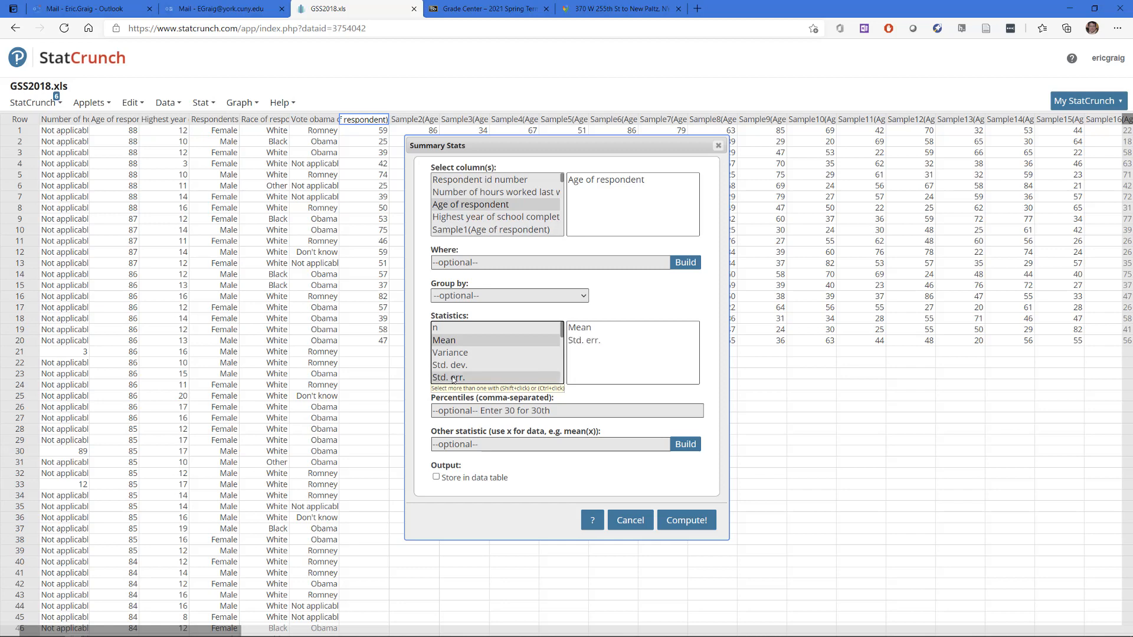
{"action": "left_click", "coordinate": [682, 521]}
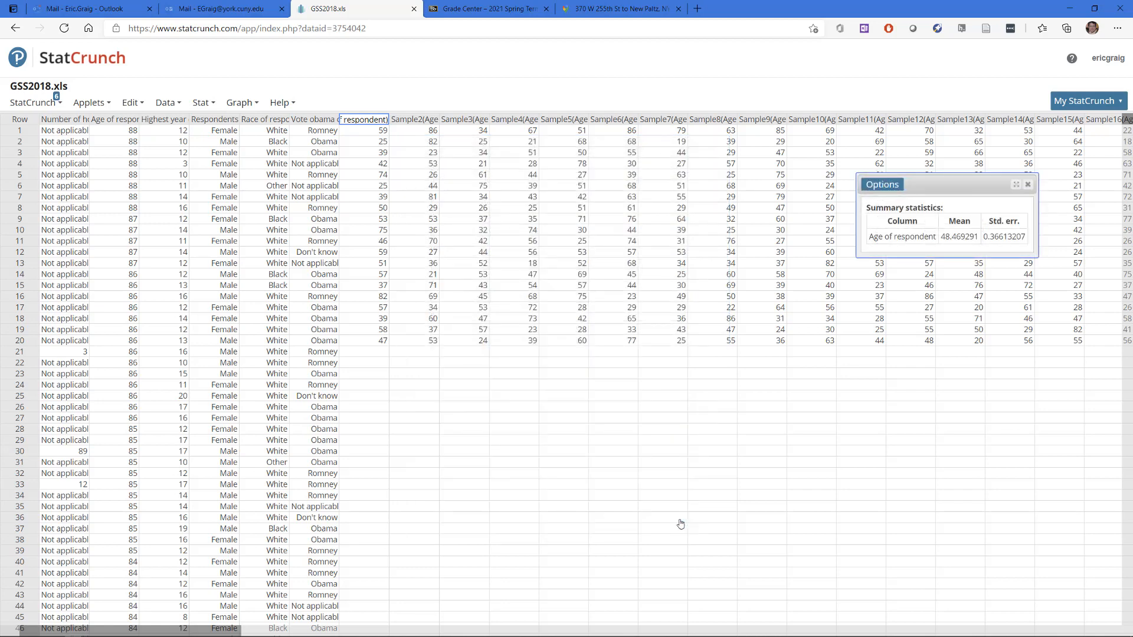
{"action": "left_click", "coordinate": [1027, 185]}
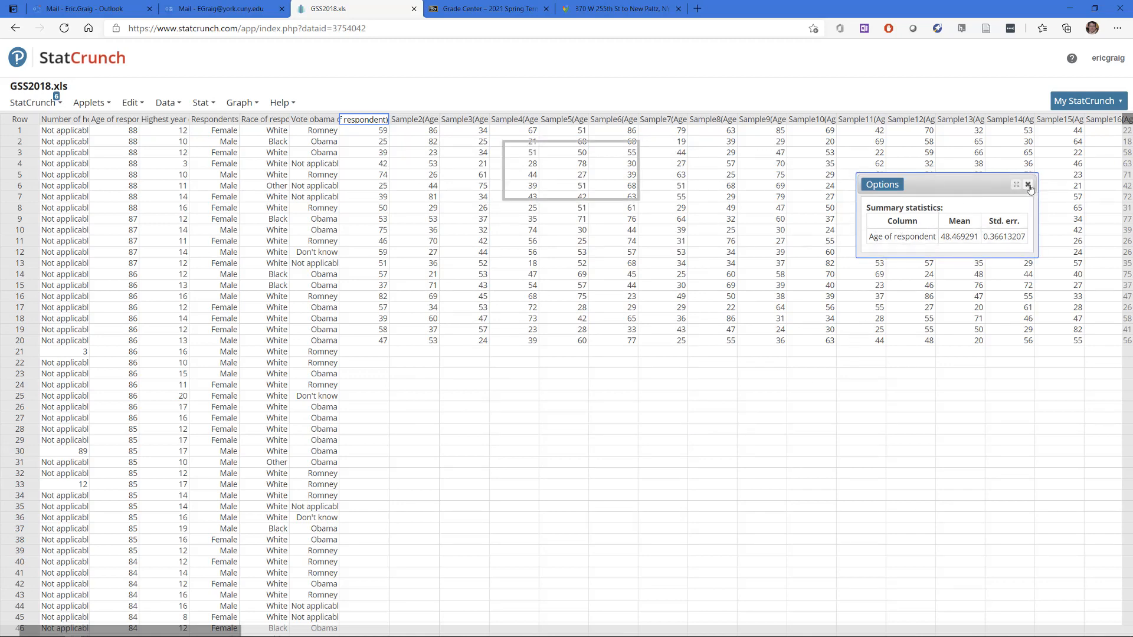
Compute the Mean and Std. err. summary statistics for the columns Sample1(Age of respondent) through Sample100(Age of respondent).
{"action": "left_click", "coordinate": [237, 103]}
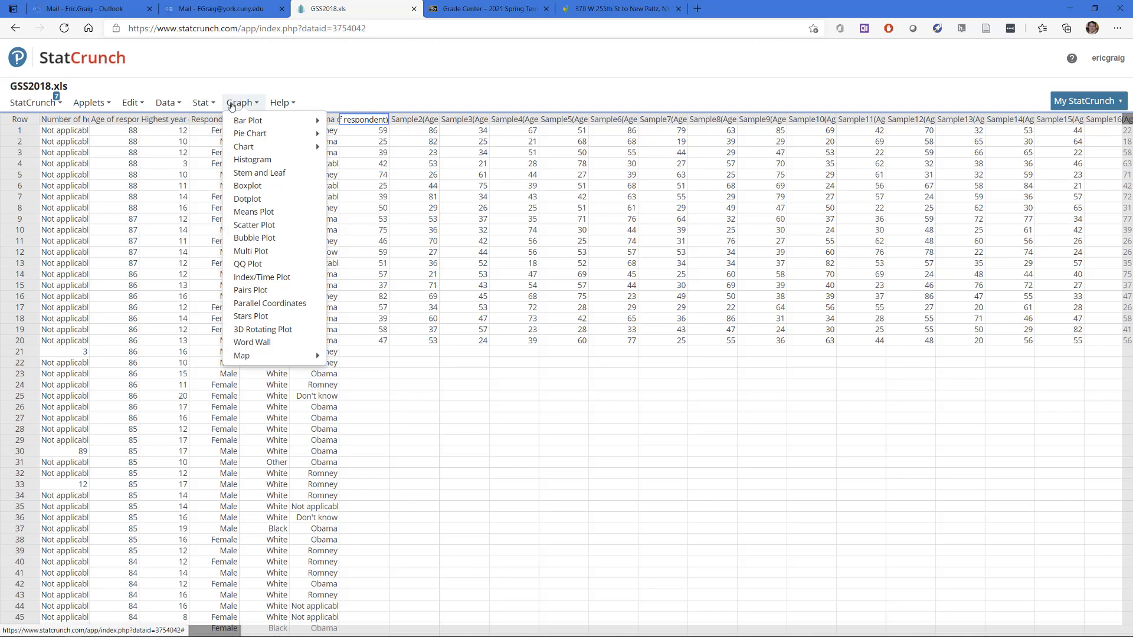
{"action": "left_click", "coordinate": [202, 104]}
{"action": "mouse_move", "coordinate": [209, 135]}
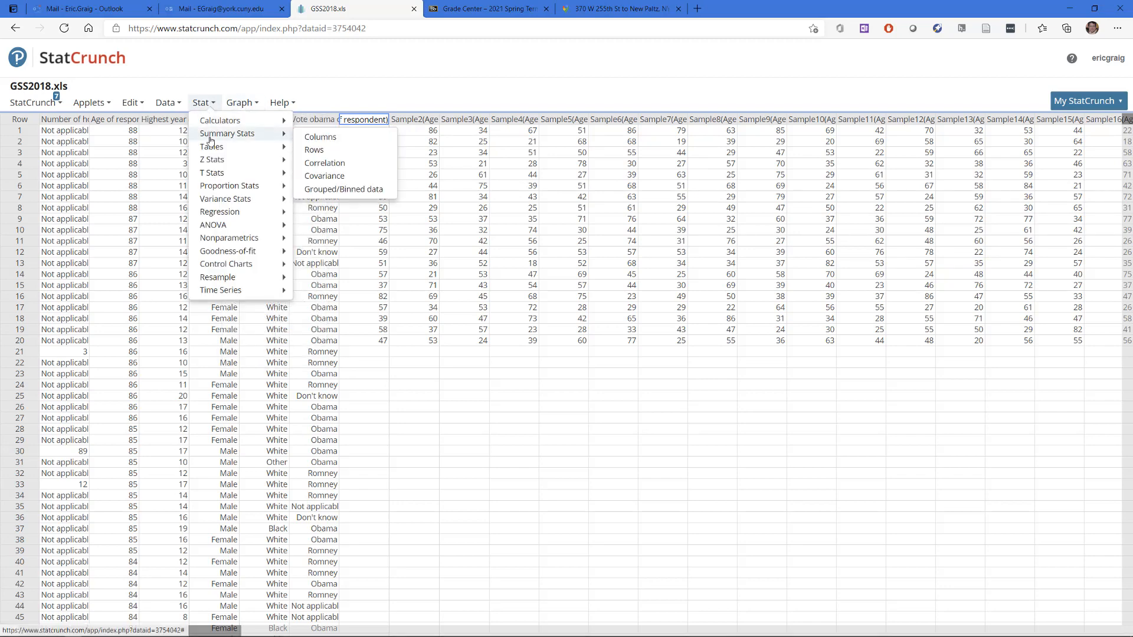
{"action": "left_click", "coordinate": [329, 139]}
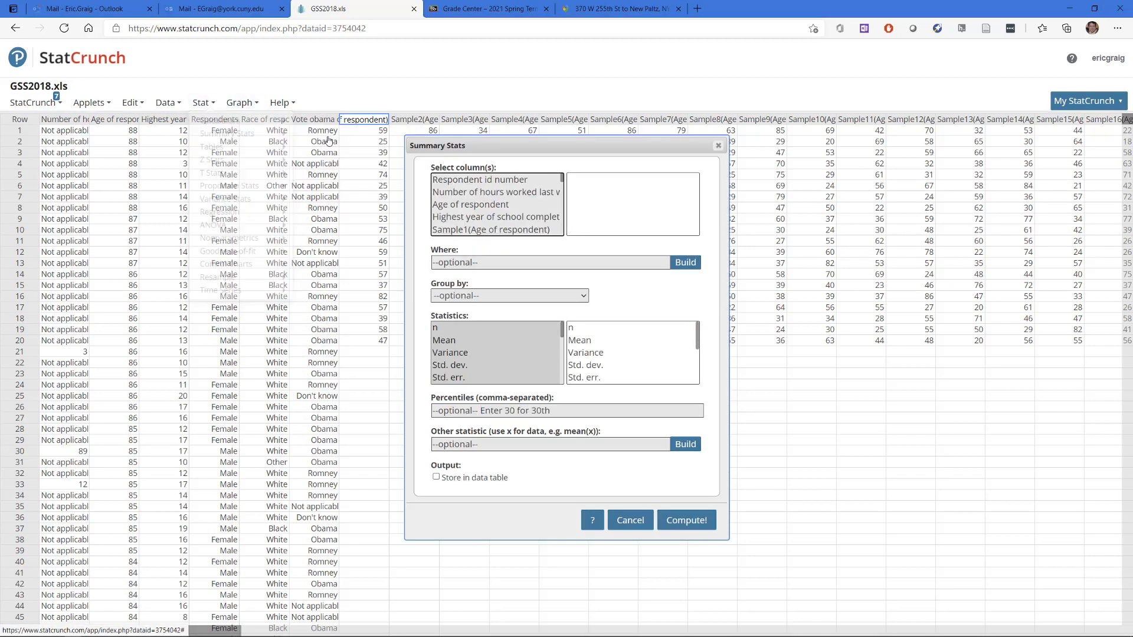
{"action": "left_click", "coordinate": [507, 230]}
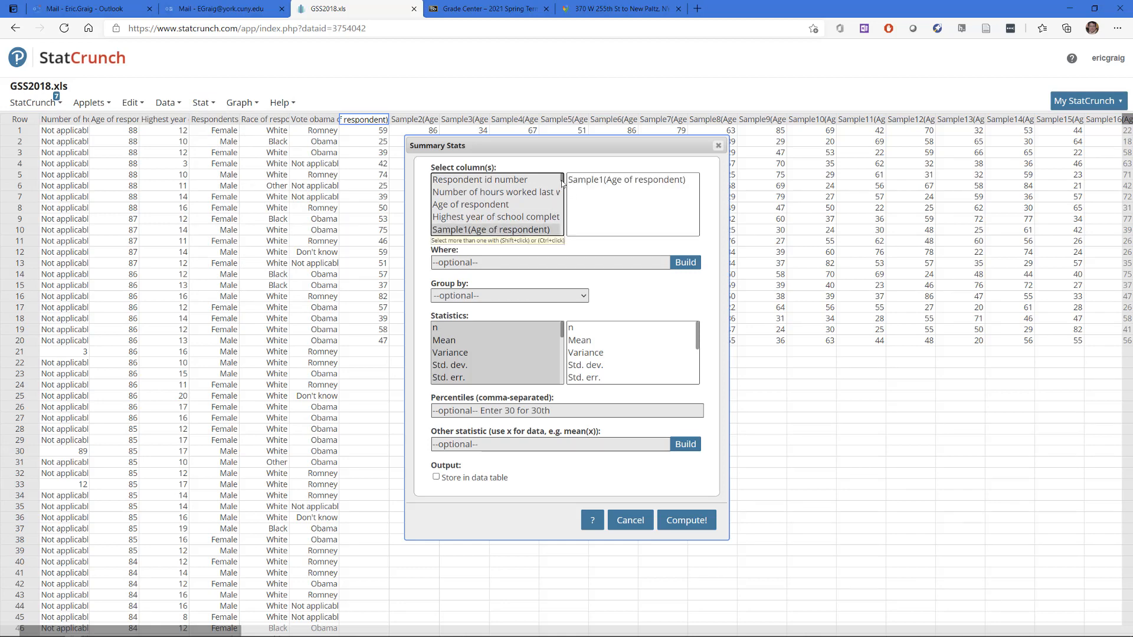
{"action": "left_click_drag", "start_coordinate": [562, 184], "coordinate": [564, 242]}
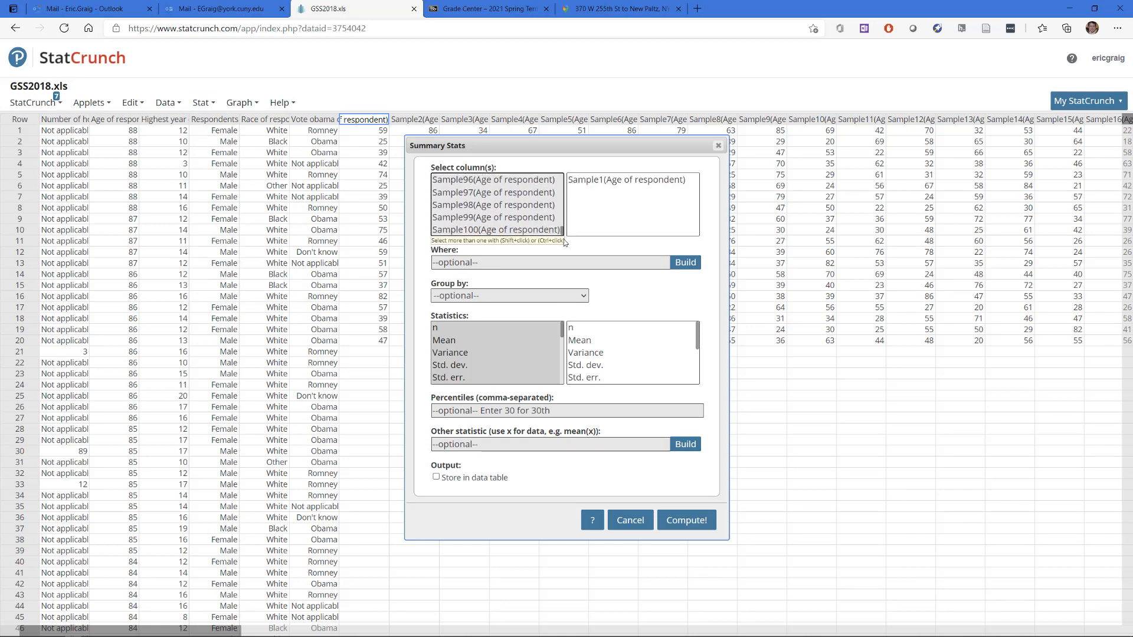
{"action": "left_click", "coordinate": [523, 229], "text": "shift"}
{"action": "left_click", "coordinate": [697, 177]}
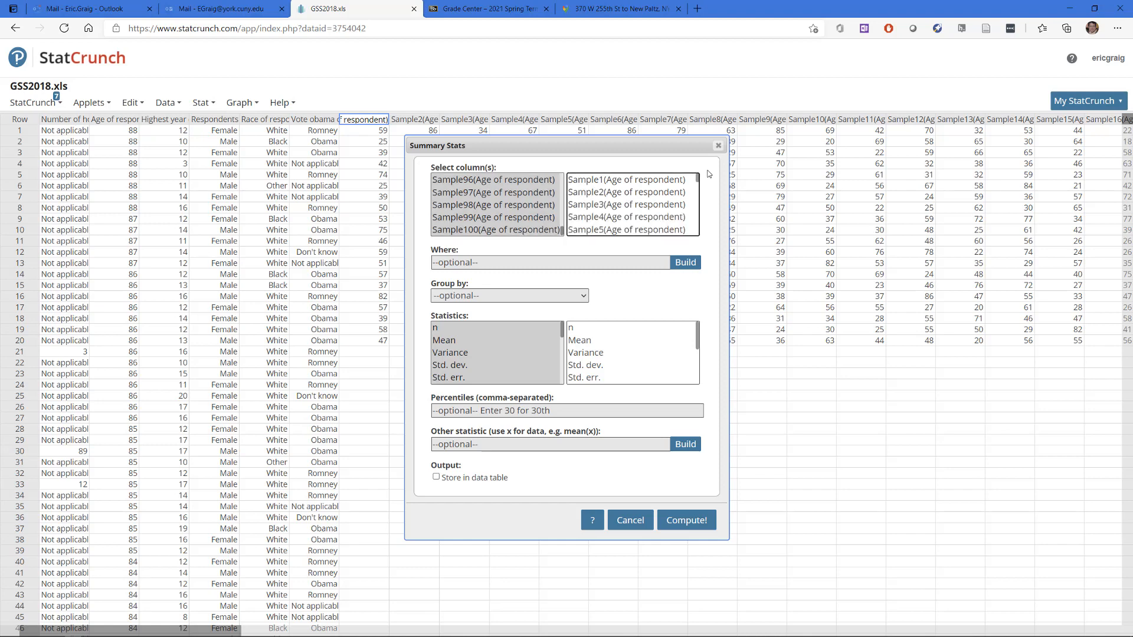
{"action": "left_click", "coordinate": [445, 339]}
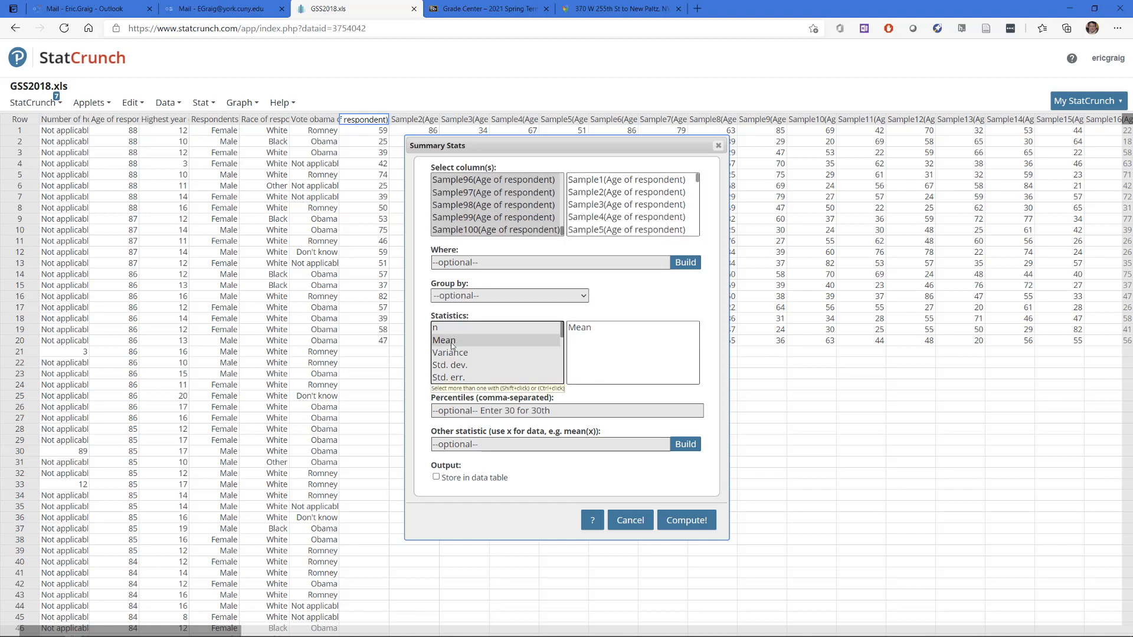
{"action": "left_click", "coordinate": [460, 378], "text": "ctrl"}
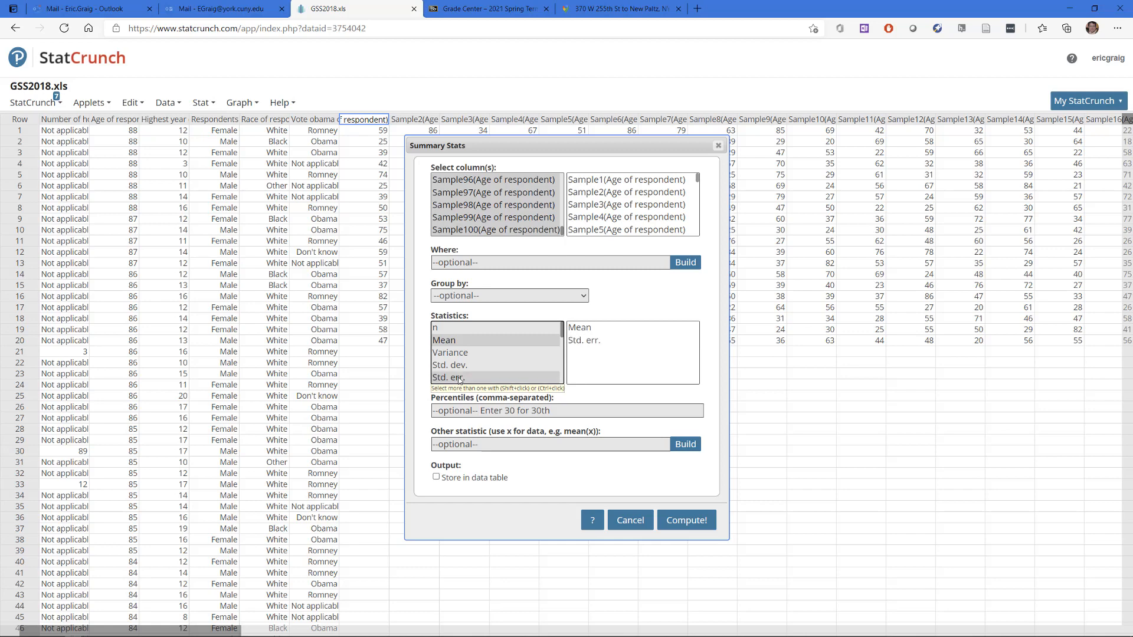
{"action": "left_click", "coordinate": [690, 520]}
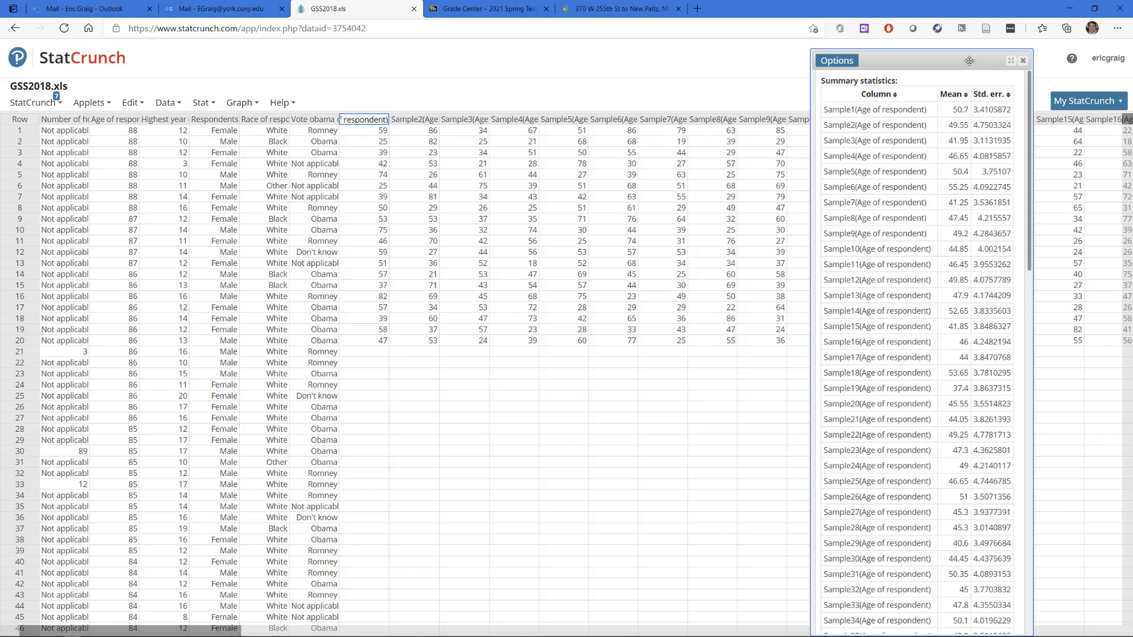
Copy the entire summary statistics table of sample means and standard errors from the results window.
{"action": "left_click_drag", "start_coordinate": [961, 56], "coordinate": [681, 45]}
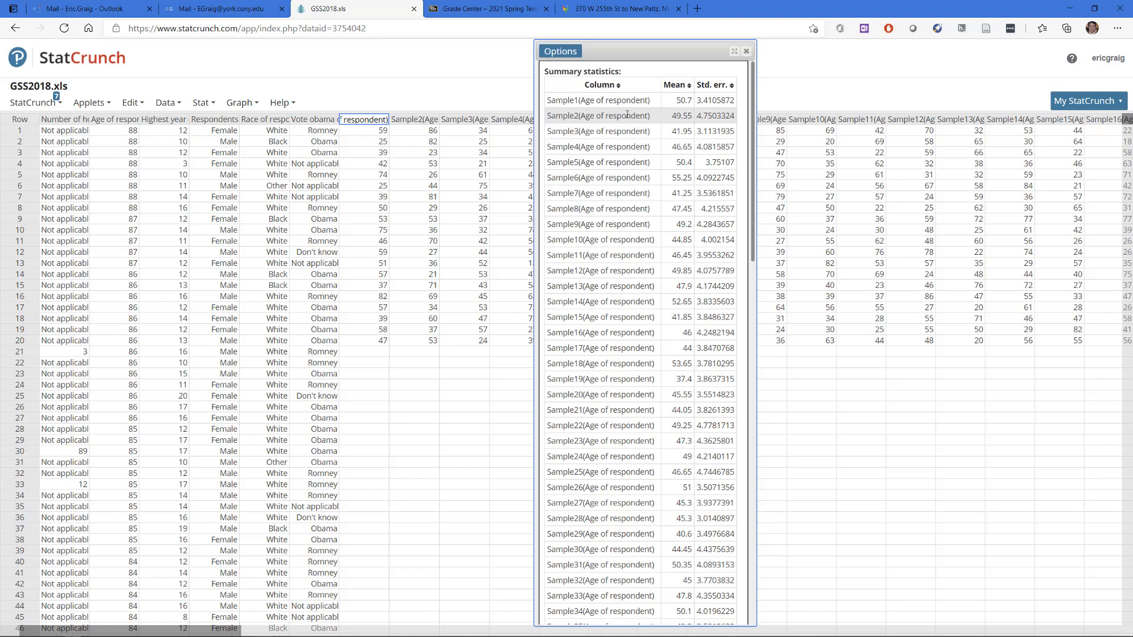
{"action": "key", "text": "ctrl+a"}
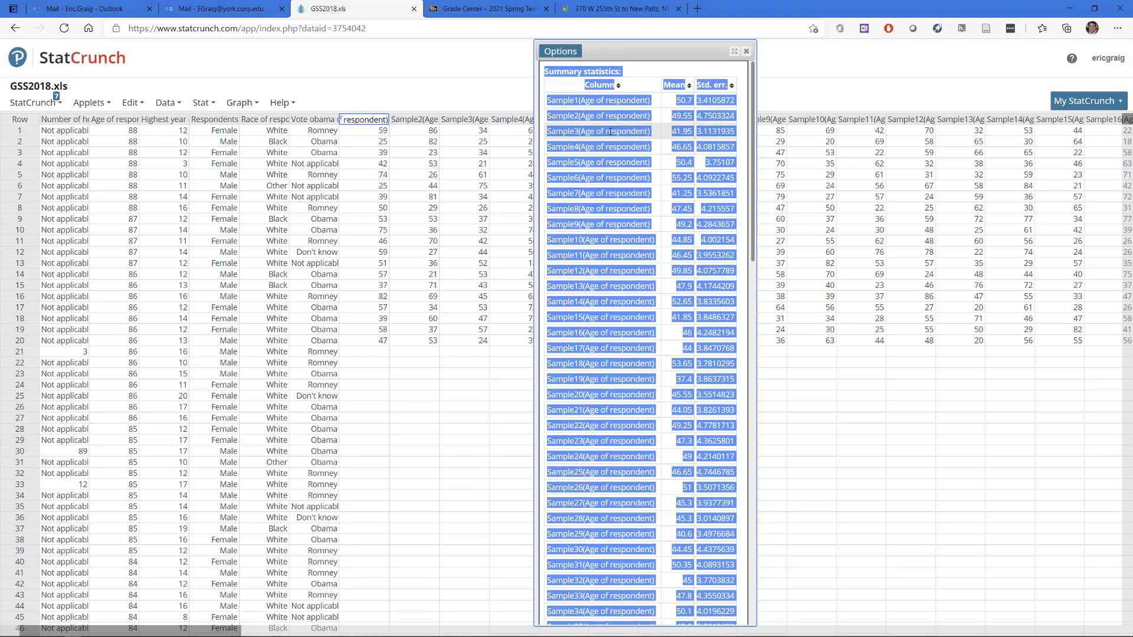
{"action": "right_click", "coordinate": [610, 131]}
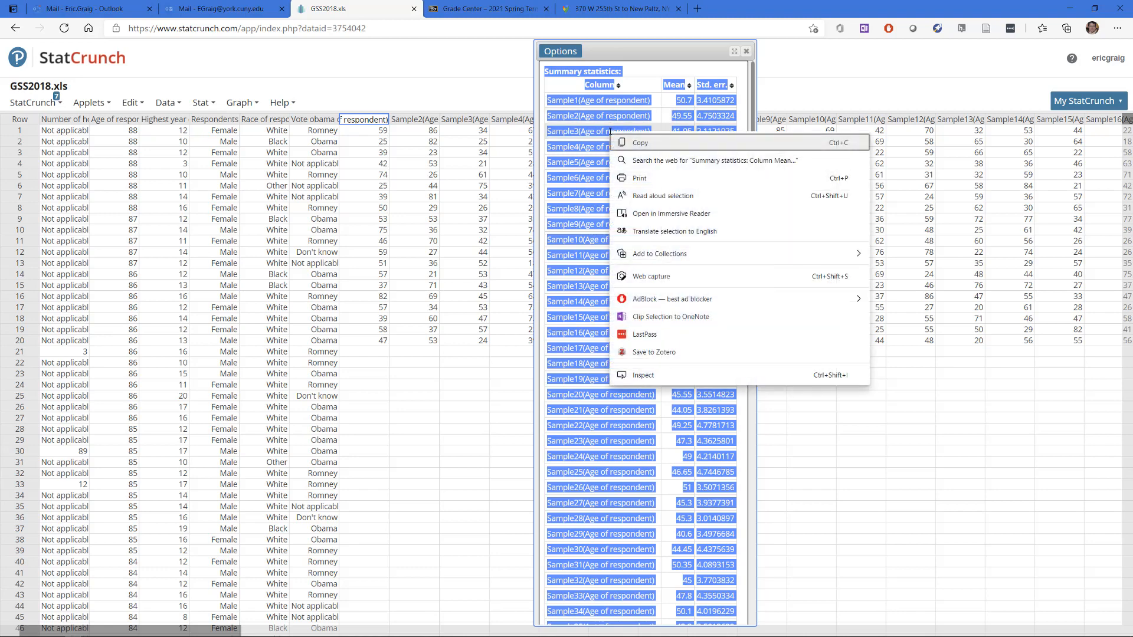
{"action": "left_click", "coordinate": [639, 144]}
Switch to Junk.xlsx in Excel and paste the statistics at A1 of the Stage95 20 sheet, matching destination formatting.
{"action": "key", "text": "alt+Tab"}
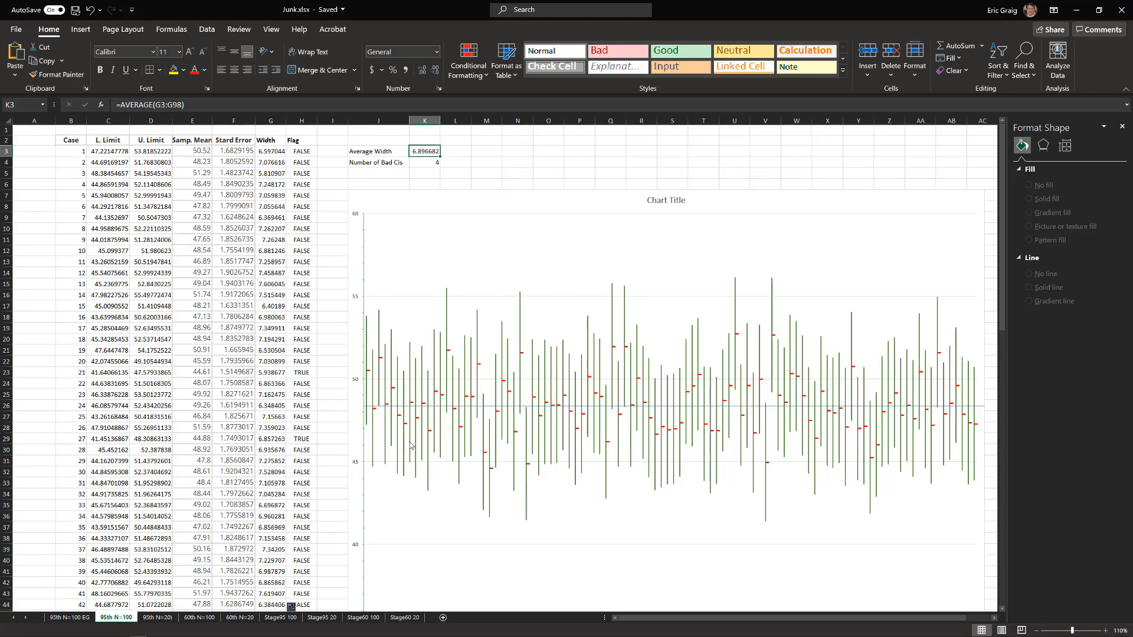
{"action": "left_click", "coordinate": [331, 617]}
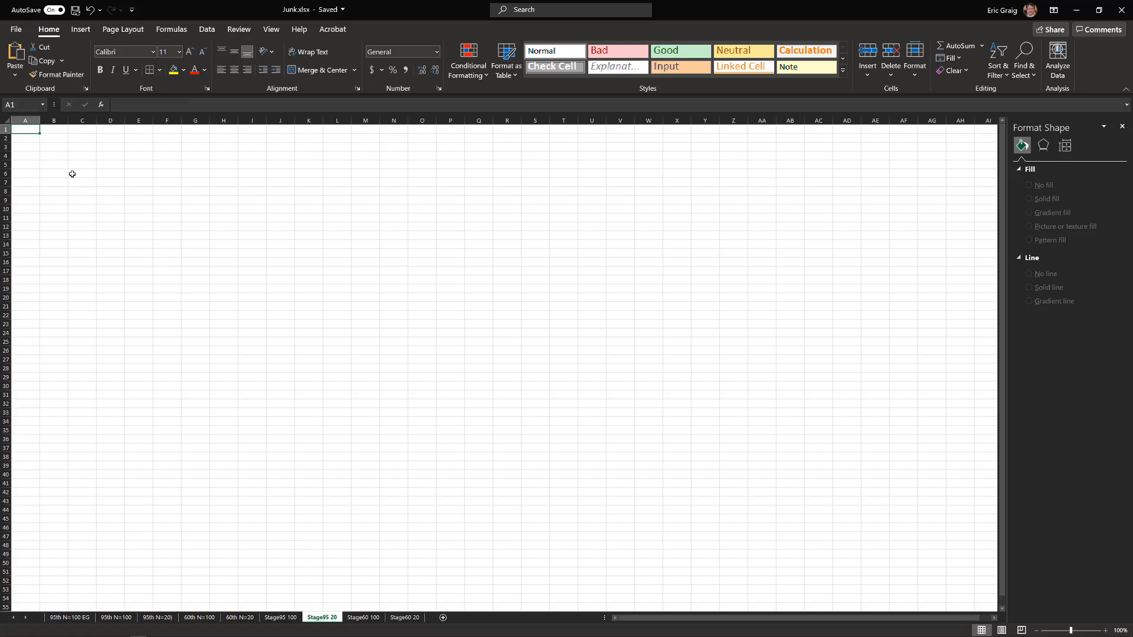
{"action": "right_click", "coordinate": [29, 129]}
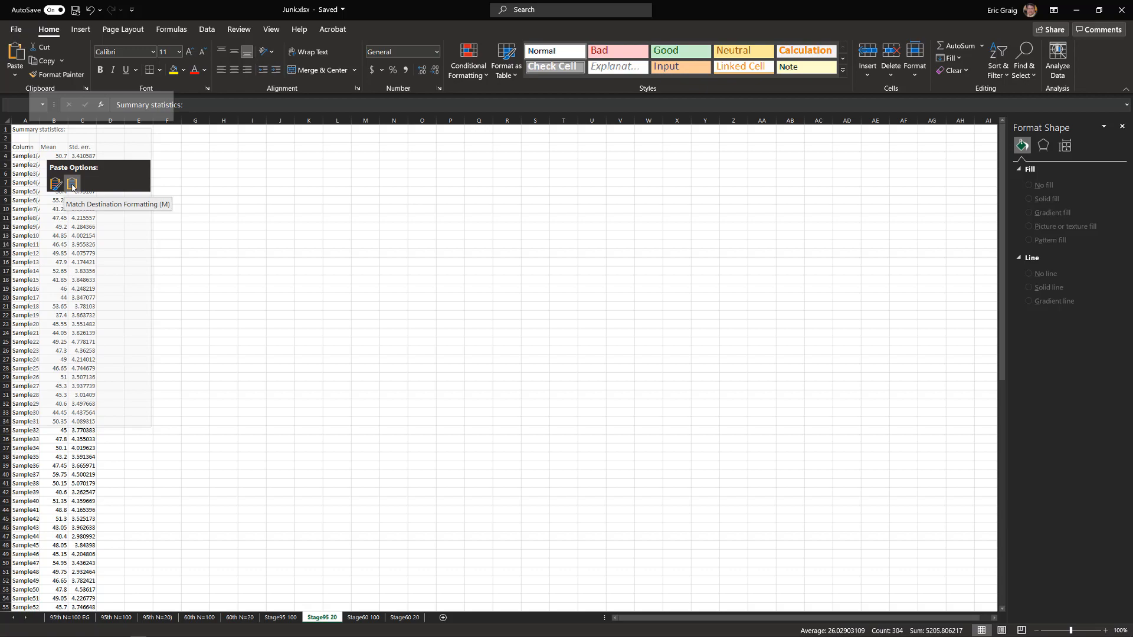
{"action": "left_click", "coordinate": [71, 184]}
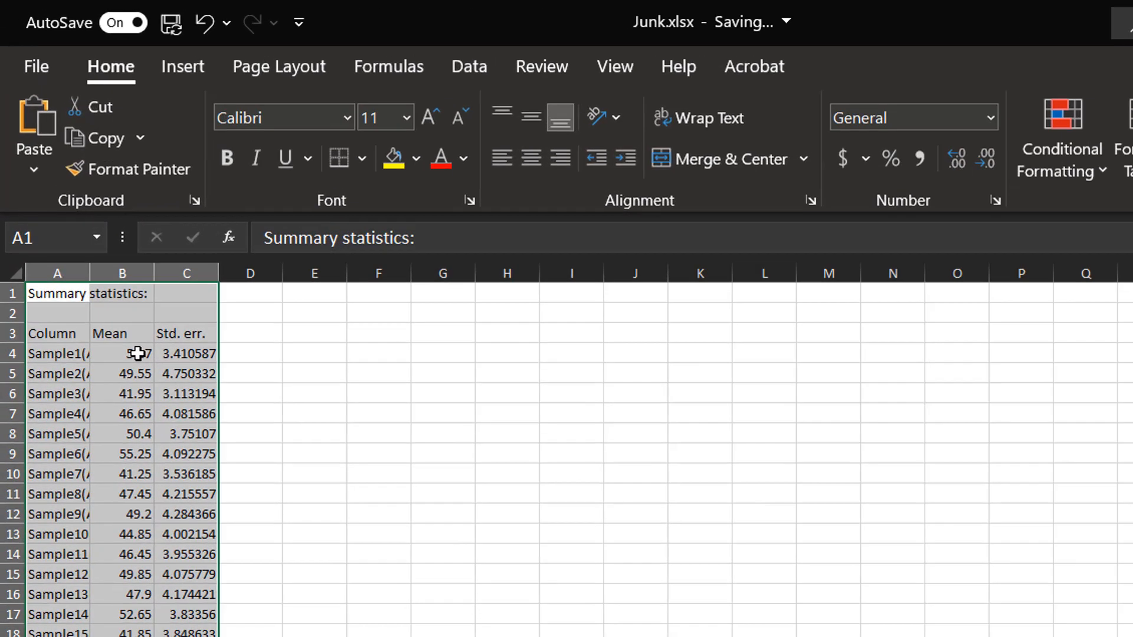
{"action": "left_click", "coordinate": [64, 165]}
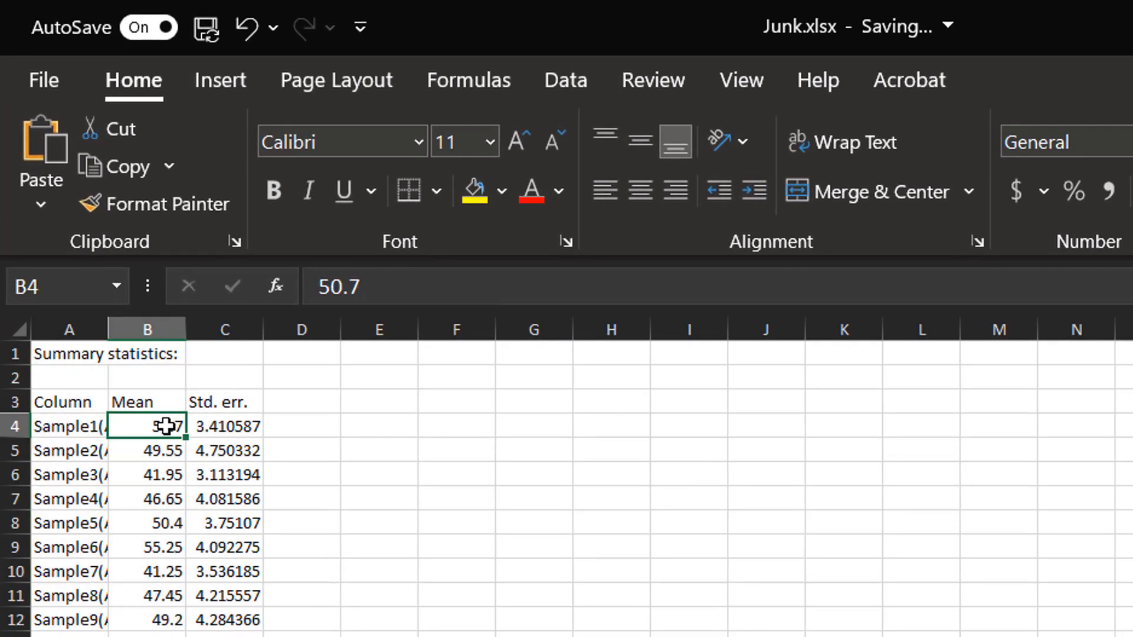
{"action": "left_click", "coordinate": [238, 429], "text": "shift"}
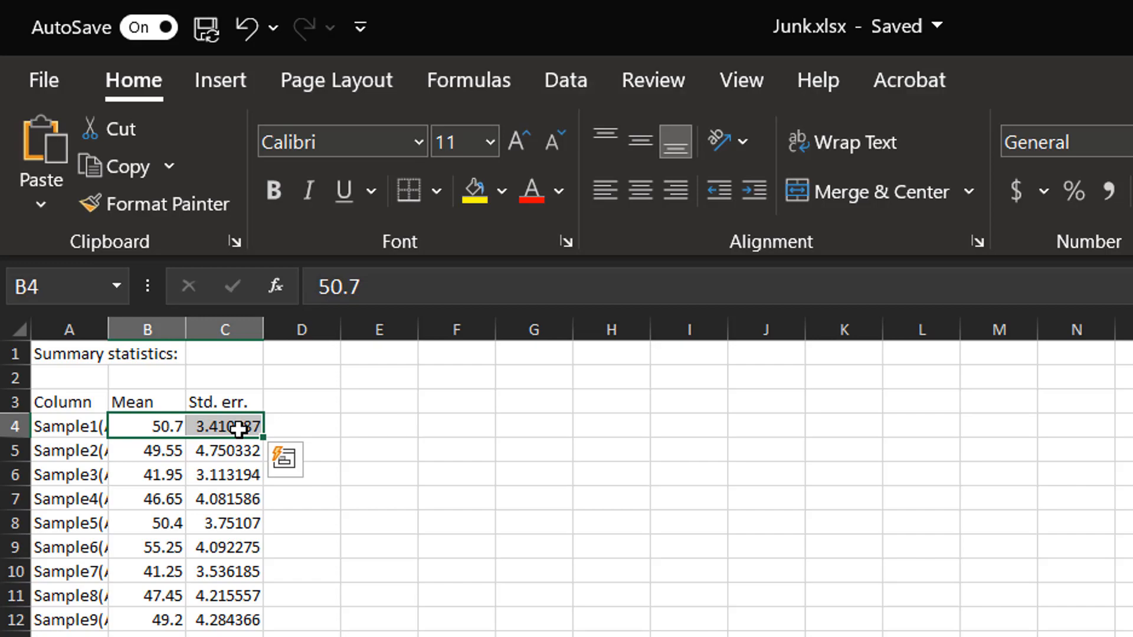
{"action": "key", "text": "ctrl+shift+Down"}
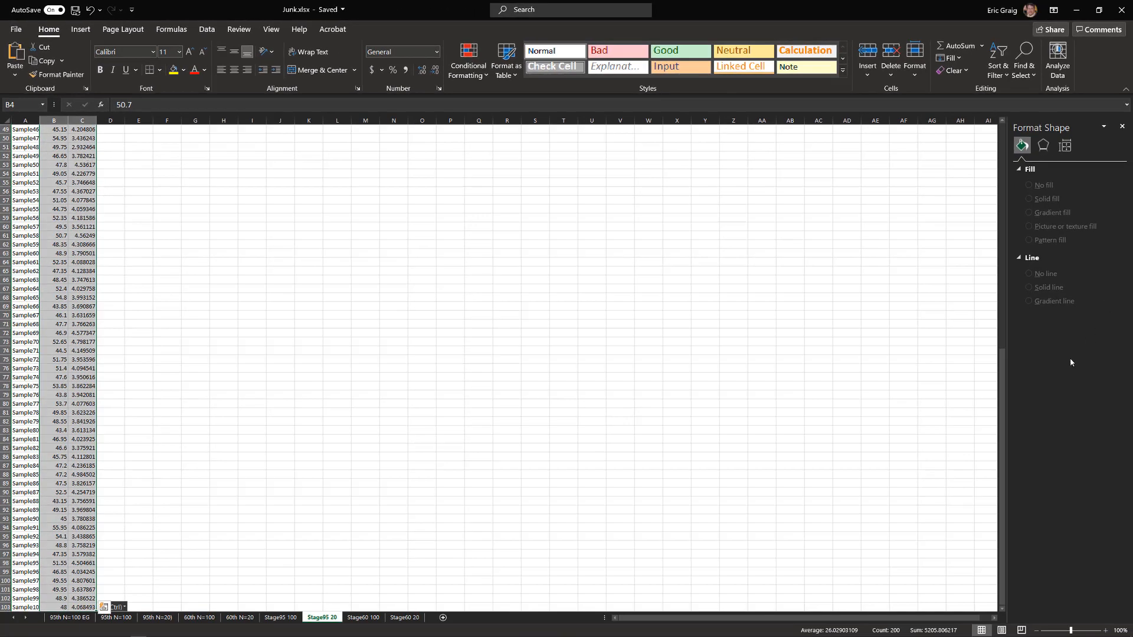
{"action": "left_click_drag", "start_coordinate": [1002, 507], "coordinate": [991, 263]}
{"action": "left_click_drag", "start_coordinate": [991, 219], "coordinate": [990, 215]}
{"action": "left_click_drag", "start_coordinate": [285, 233], "coordinate": [277, 228]}
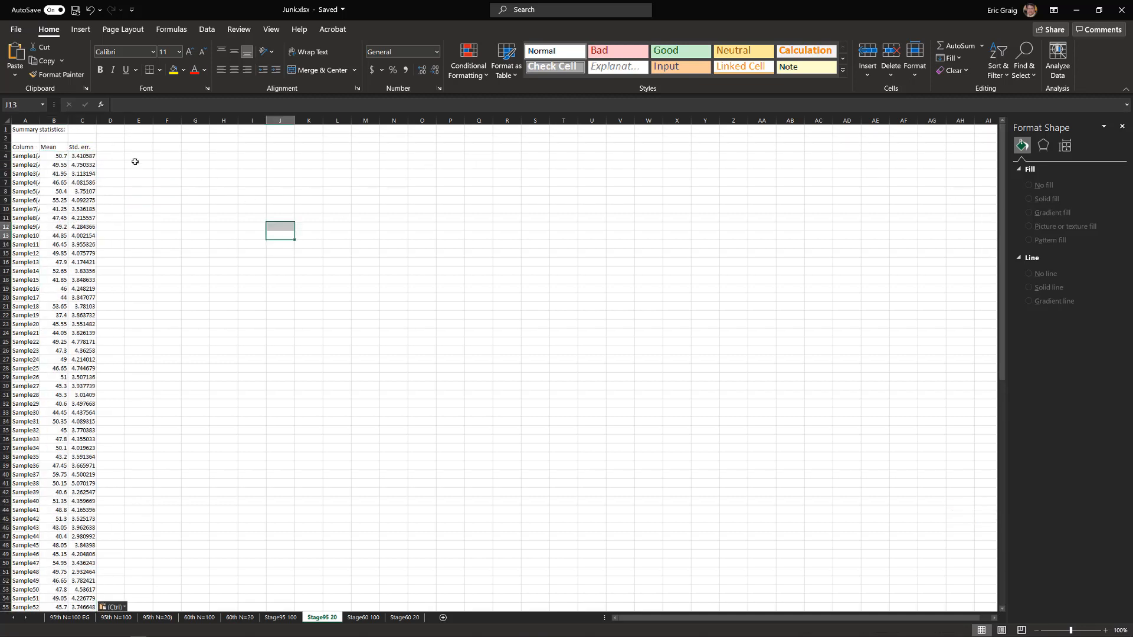
Copy the means and standard errors in B4:C103 and paste them at E3 of the 95th N=20) sheet.
{"action": "left_click_drag", "start_coordinate": [58, 154], "coordinate": [84, 549]}
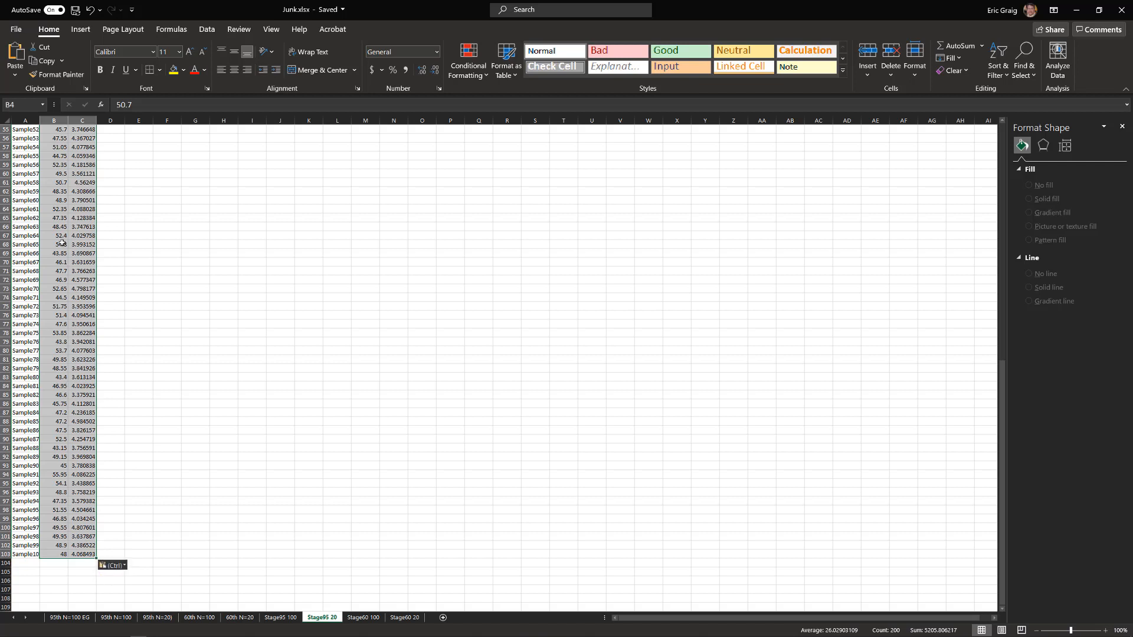
{"action": "left_click", "coordinate": [50, 63]}
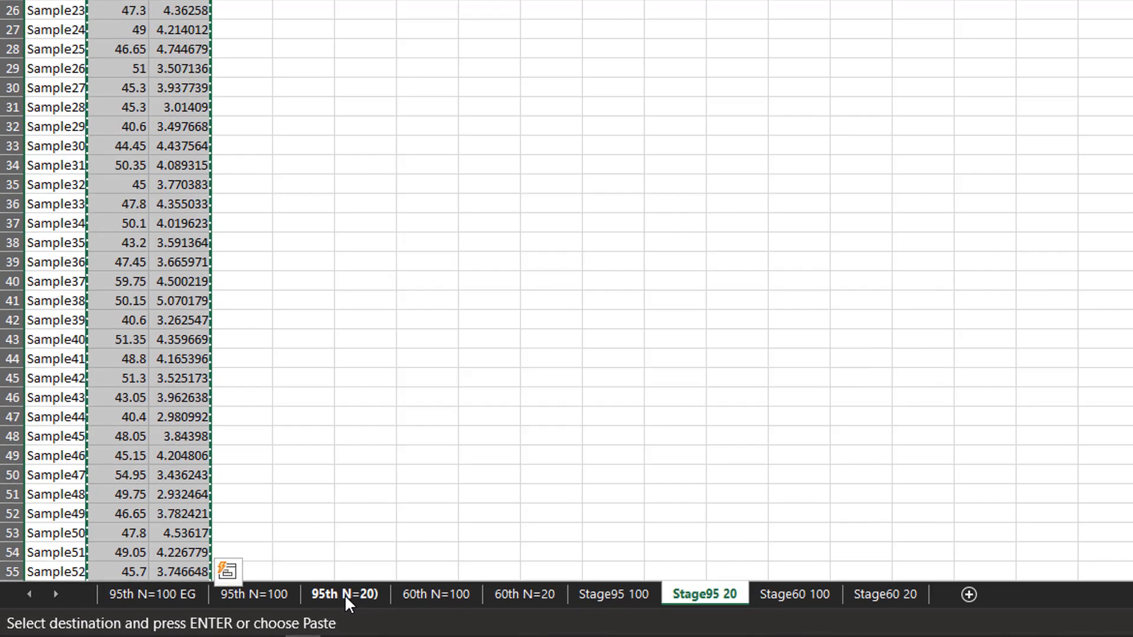
{"action": "left_click", "coordinate": [490, 576]}
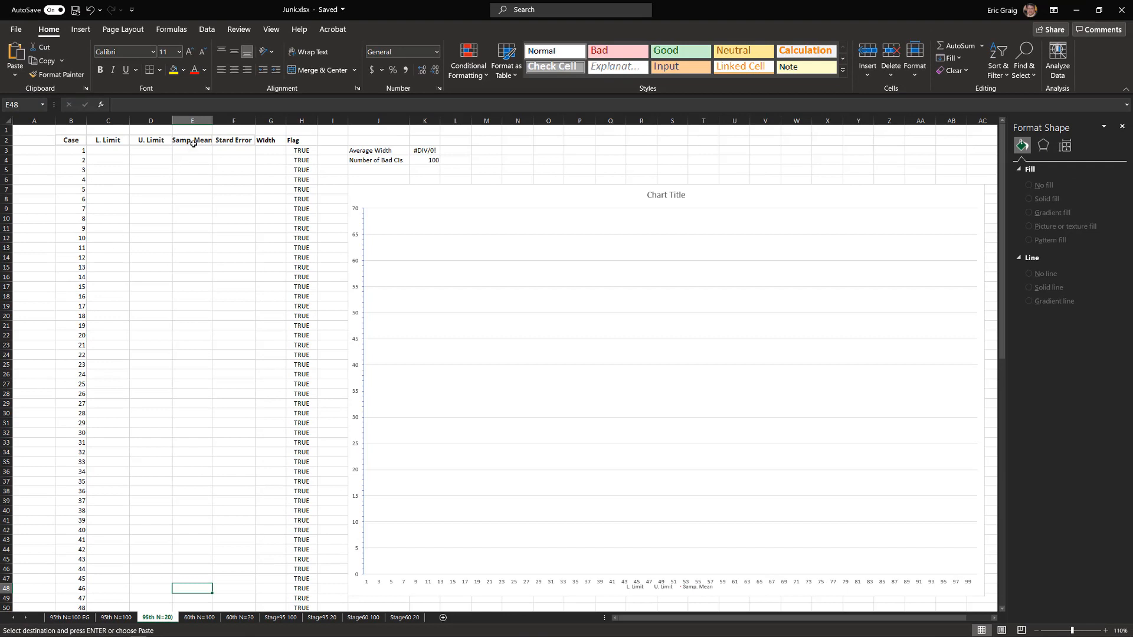
{"action": "left_click", "coordinate": [194, 148]}
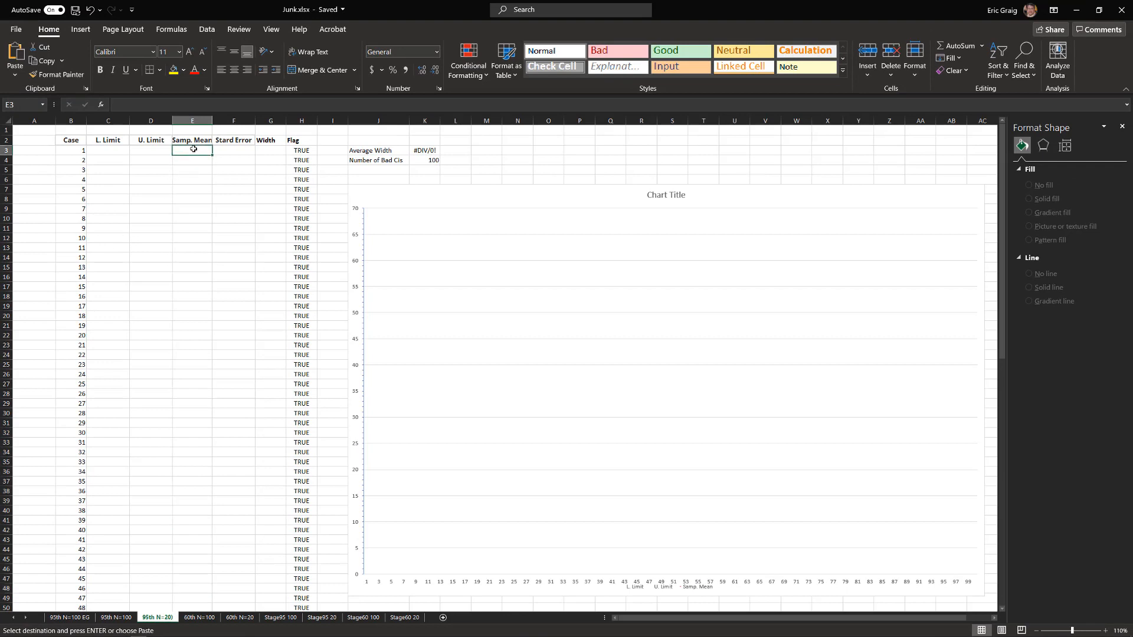
{"action": "key", "text": "ctrl+v"}
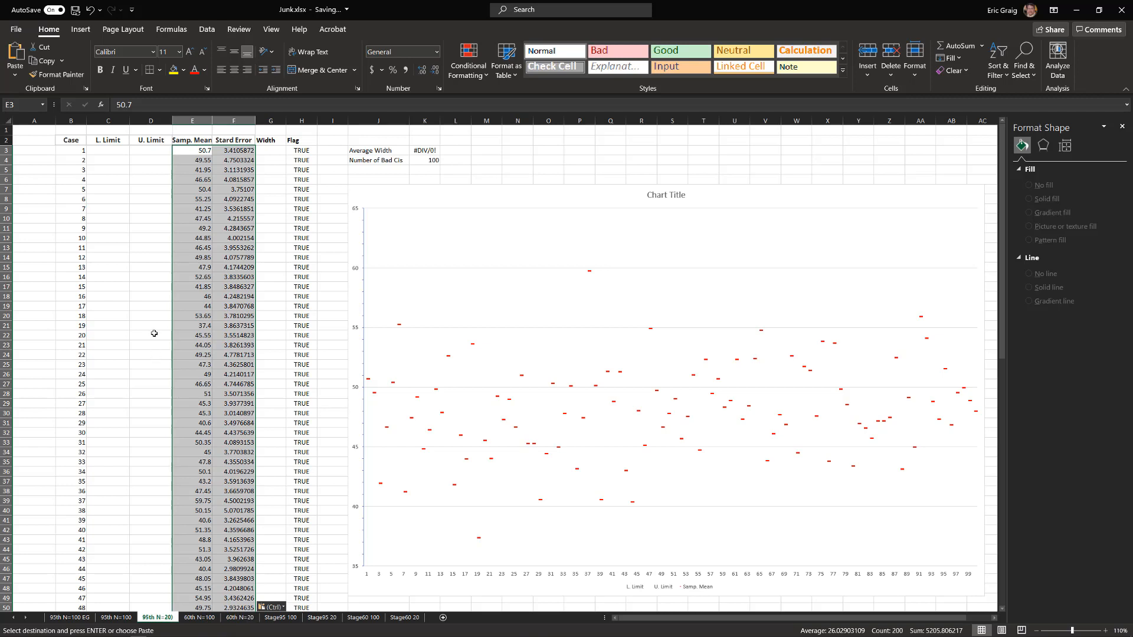
Select the first L. Limit cell, C3, on the 95th N=20) sheet.
{"action": "left_click", "coordinate": [110, 151]}
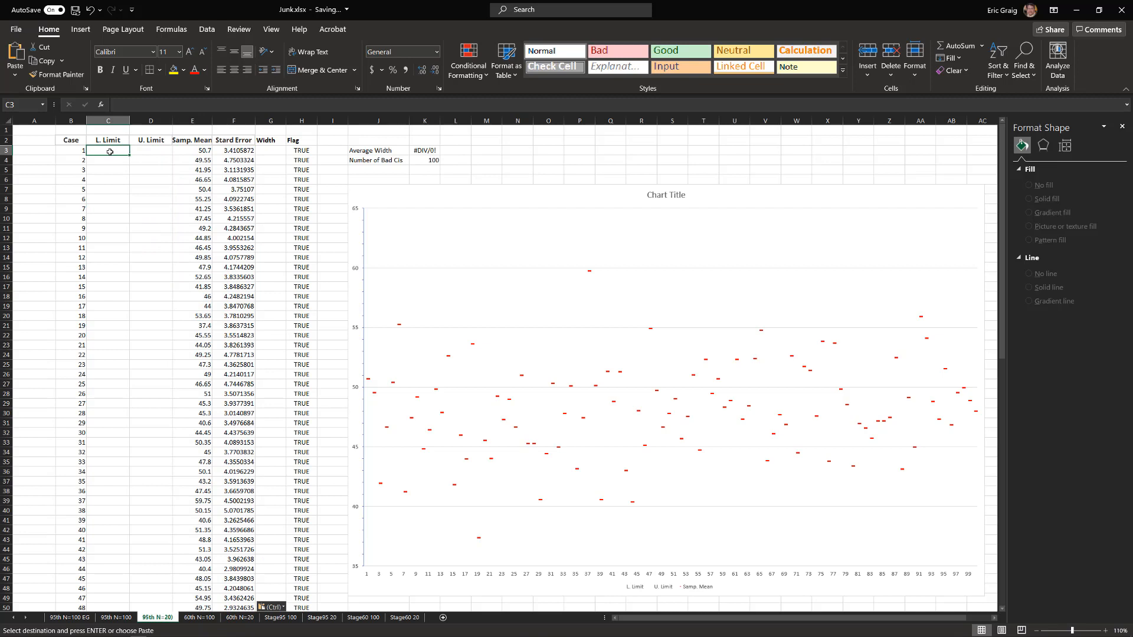